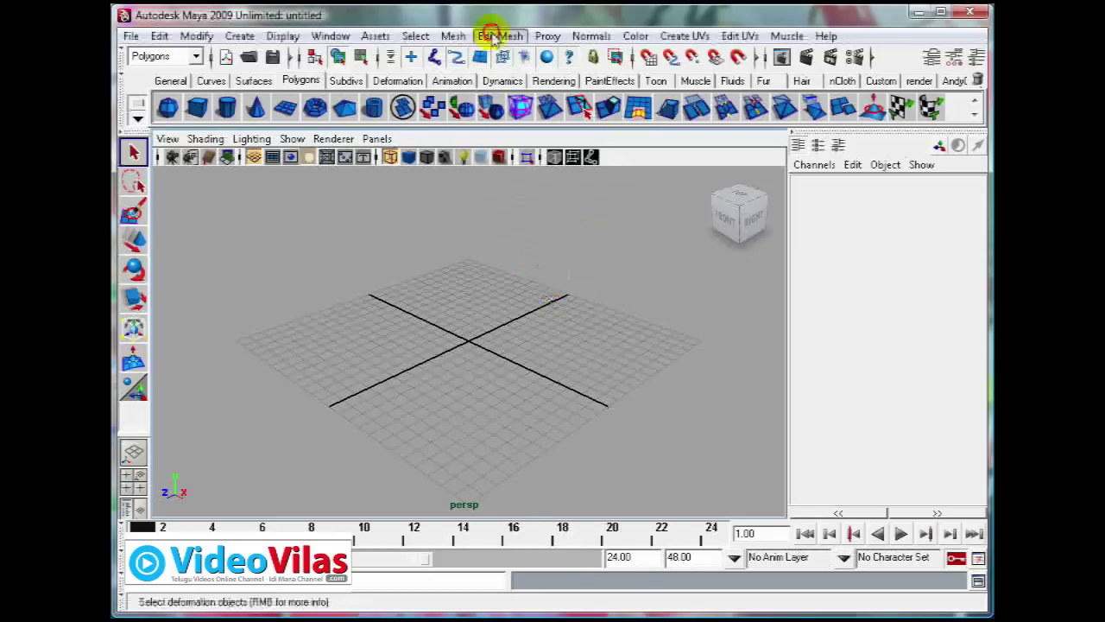
Browse the Edit Mesh menu and toggle the four-view layout, returning to the perspective view.
left_click(493, 34)
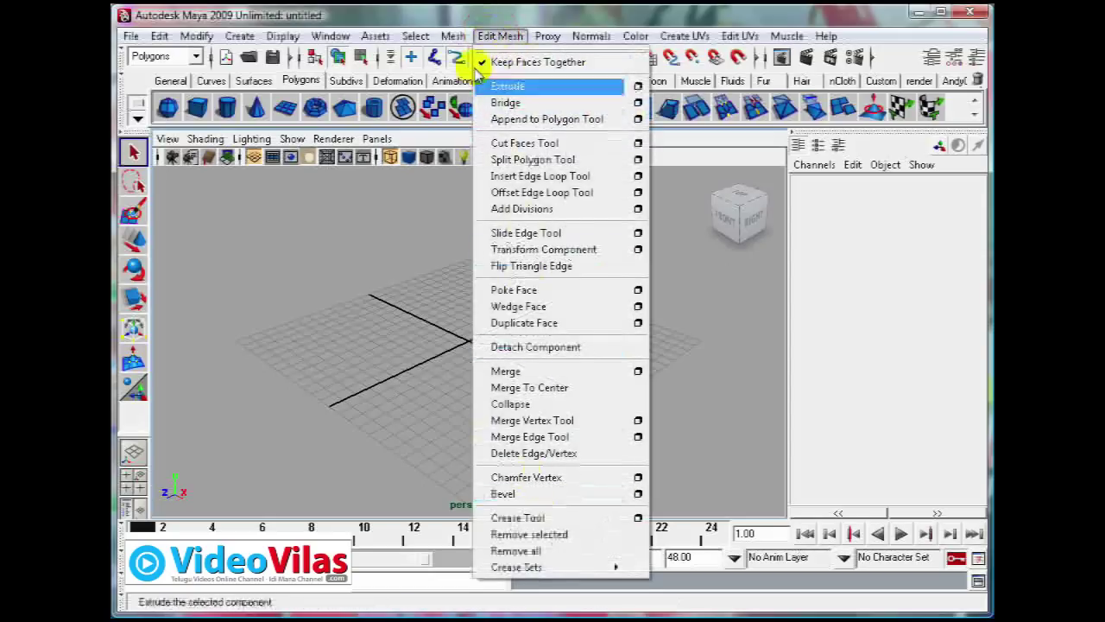
left_click(373, 267)
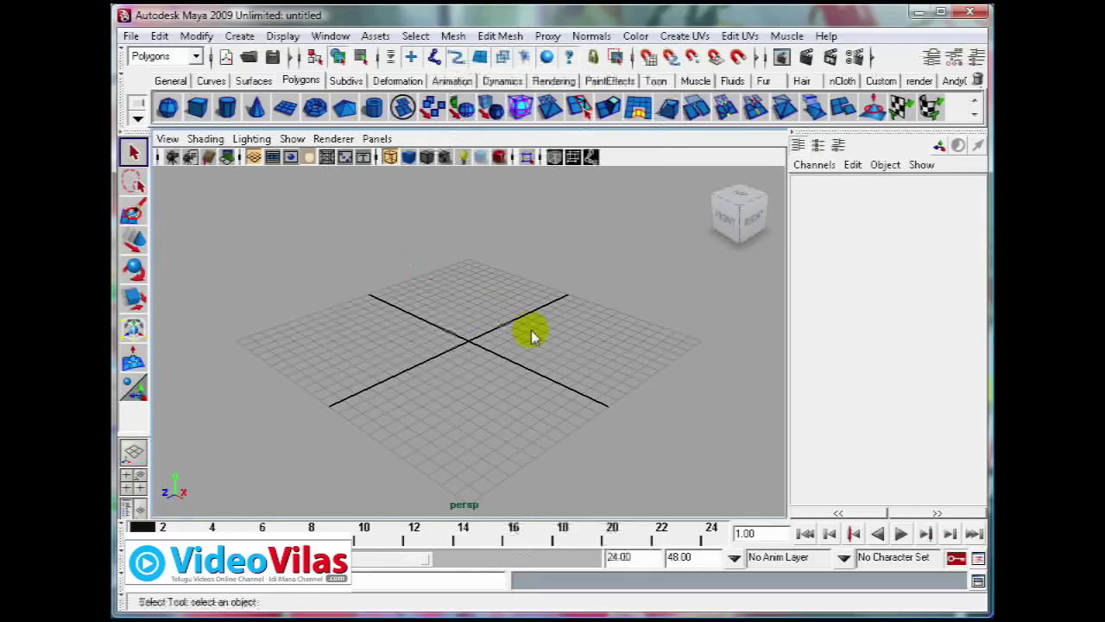
key("space")
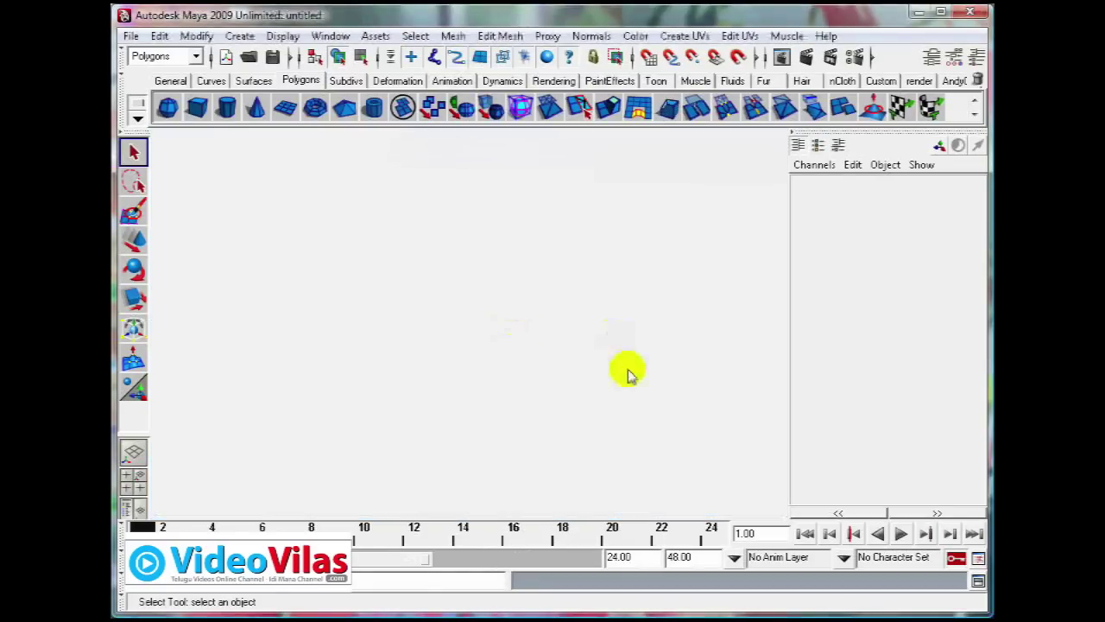
key("space")
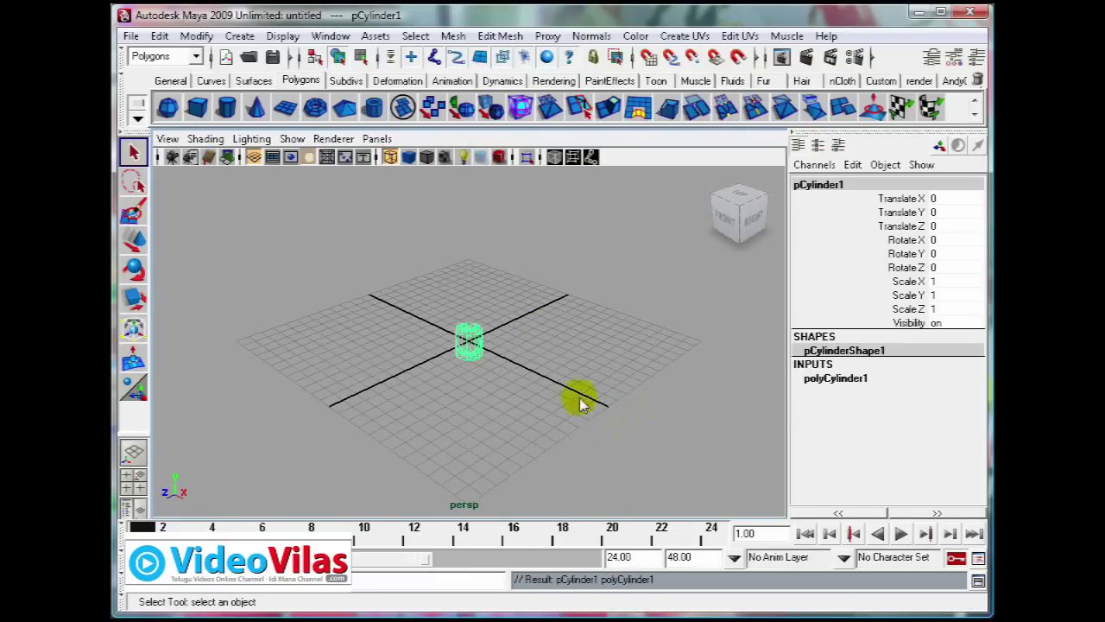
key("space")
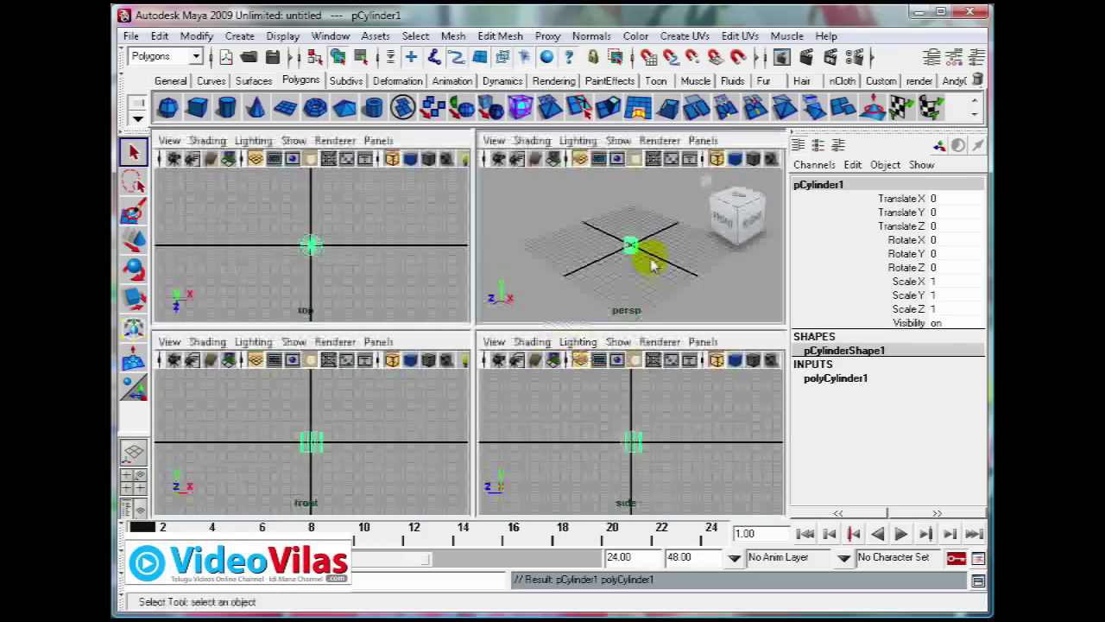
key("space")
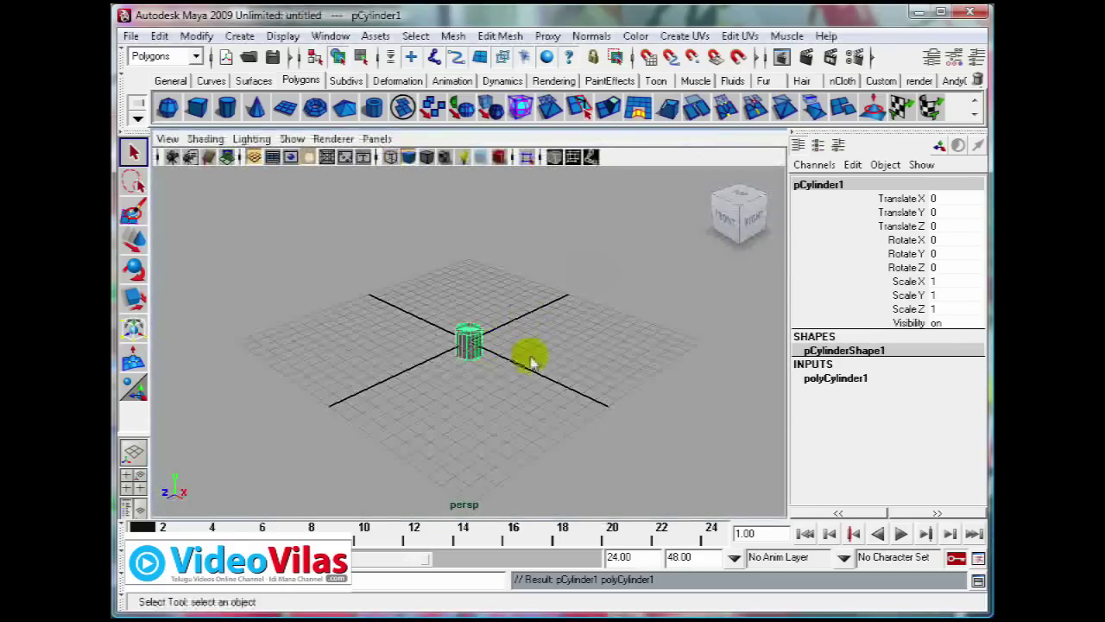
Frame pCylinder1 and lower its Subdivisions Axis from 20 to 12 in the Channel Box.
left_click_drag(531, 362, 469, 316, "alt")
mouse_move(469, 317)
right_mouse_down("alt")
mouse_move(503, 337)
mouse_move(522, 307)
right_mouse_up("alt")
mouse_move(521, 306)
middle_mouse_down("alt")
mouse_move(506, 382)
mouse_move(462, 391)
middle_mouse_up("alt")
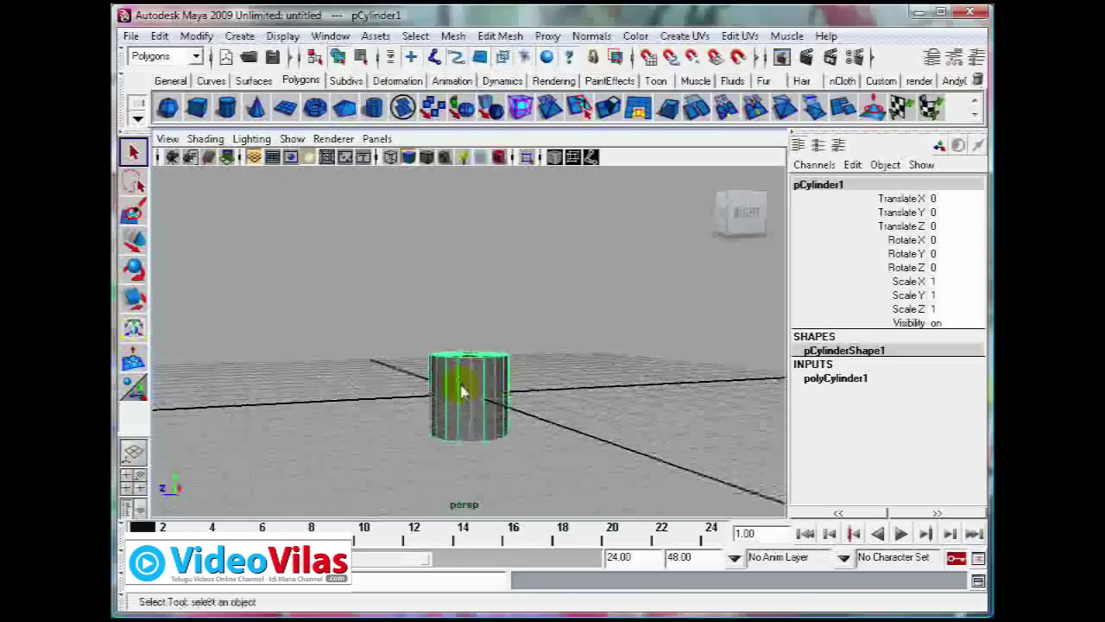
left_click(835, 378)
left_click(898, 419)
mouse_move(580, 433)
middle_mouse_down()
mouse_move(486, 432)
mouse_move(461, 447)
mouse_move(521, 432)
middle_mouse_up()
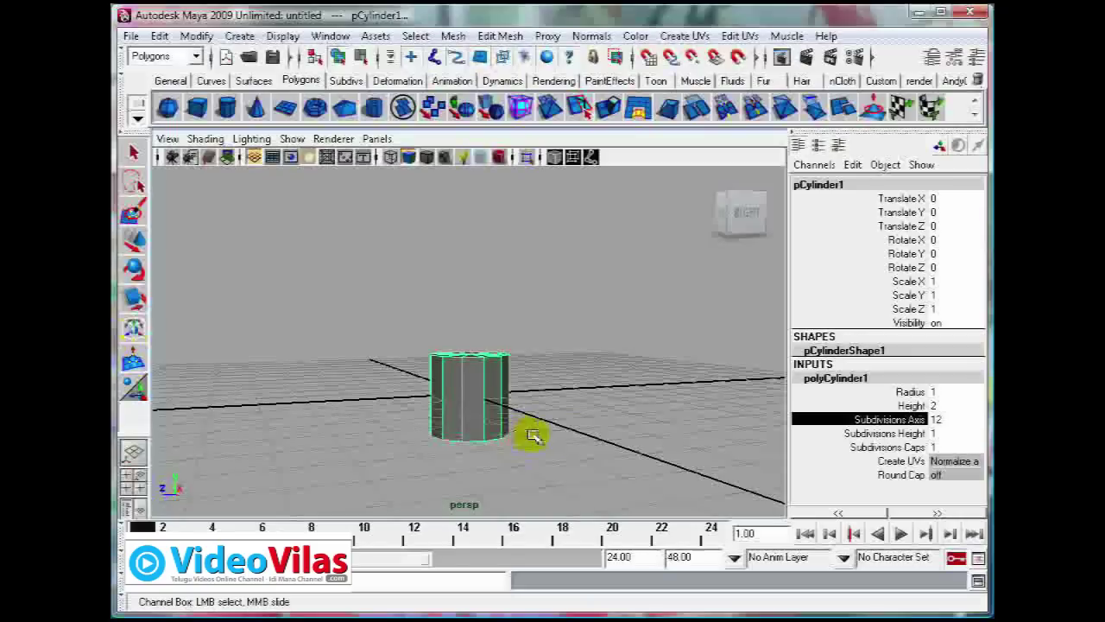
left_click(642, 441)
mouse_move(489, 404)
left_mouse_down("alt")
mouse_move(521, 407)
mouse_move(328, 400)
mouse_move(493, 415)
mouse_move(435, 416)
mouse_move(538, 414)
mouse_move(457, 400)
left_mouse_up("alt")
left_click(457, 400)
Select the cylinder's top vertex ring and move it far upward into a tall pole.
right_click_drag(493, 395, 513, 390, "alt")
mouse_move(513, 389)
left_mouse_down("alt")
mouse_move(461, 400)
mouse_move(469, 387)
left_mouse_up("alt")
right_click_drag(473, 296, 436, 296)
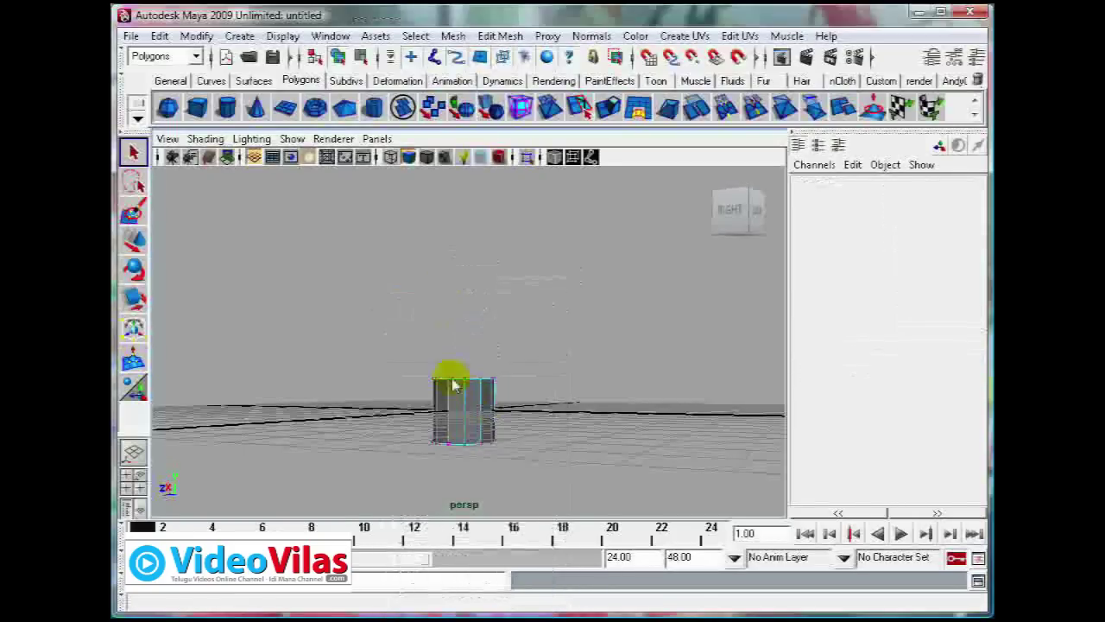
left_click_drag(389, 333, 559, 402)
key("w")
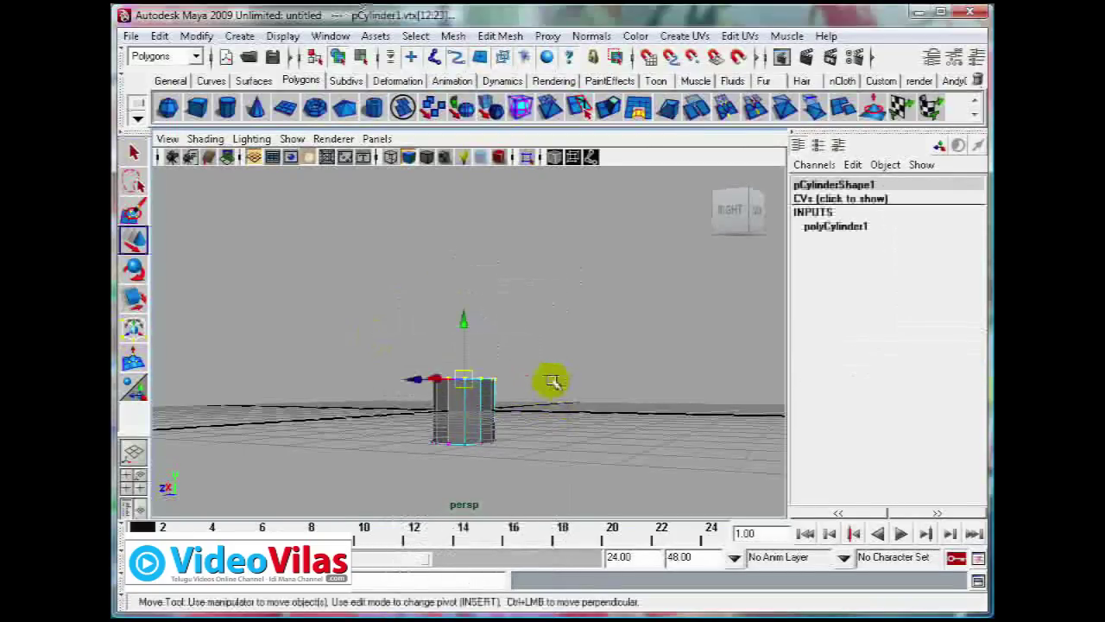
left_click_drag(428, 393, 436, 423, "alt")
left_click_drag(461, 316, 464, 155)
mouse_move(515, 419)
left_mouse_down("alt")
mouse_move(476, 210)
mouse_move(478, 129)
left_mouse_up("alt")
mouse_move(485, 360)
left_mouse_down("alt")
mouse_move(500, 388)
mouse_move(486, 353)
mouse_move(523, 366)
mouse_move(524, 423)
left_mouse_up("alt")
left_click_drag(479, 228, 477, 166)
scroll(544, 360, "down", 2)
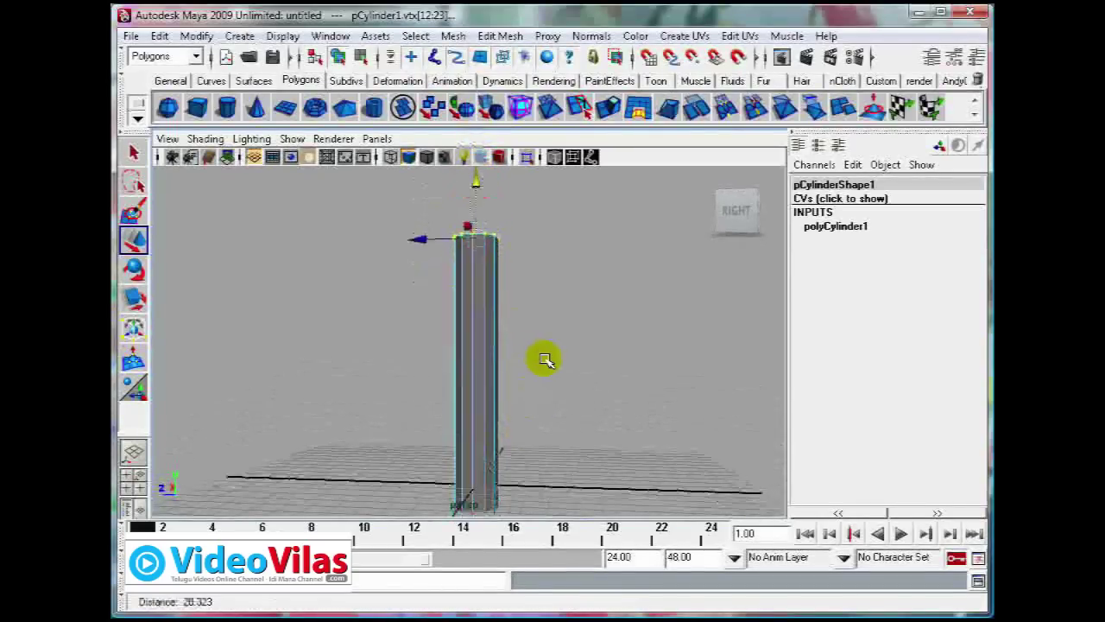
scroll(543, 360, "down", 1)
left_click_drag(474, 209, 478, 181)
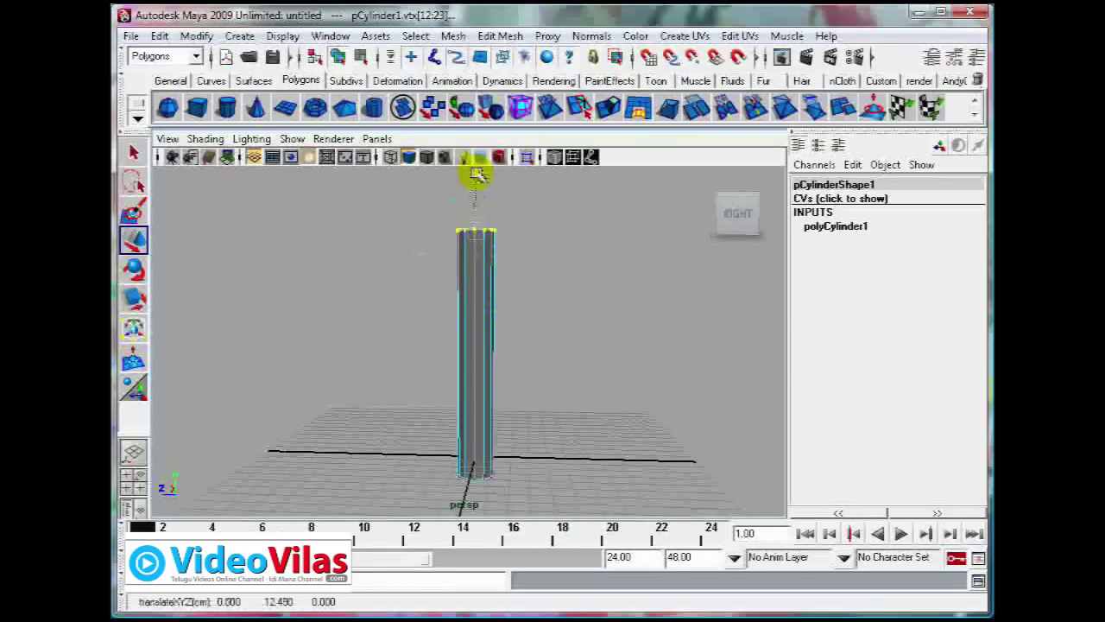
Reselect the top vertex ring and scale it inward to taper the tip.
left_click(553, 305)
left_click_drag(558, 303, 432, 217, "alt")
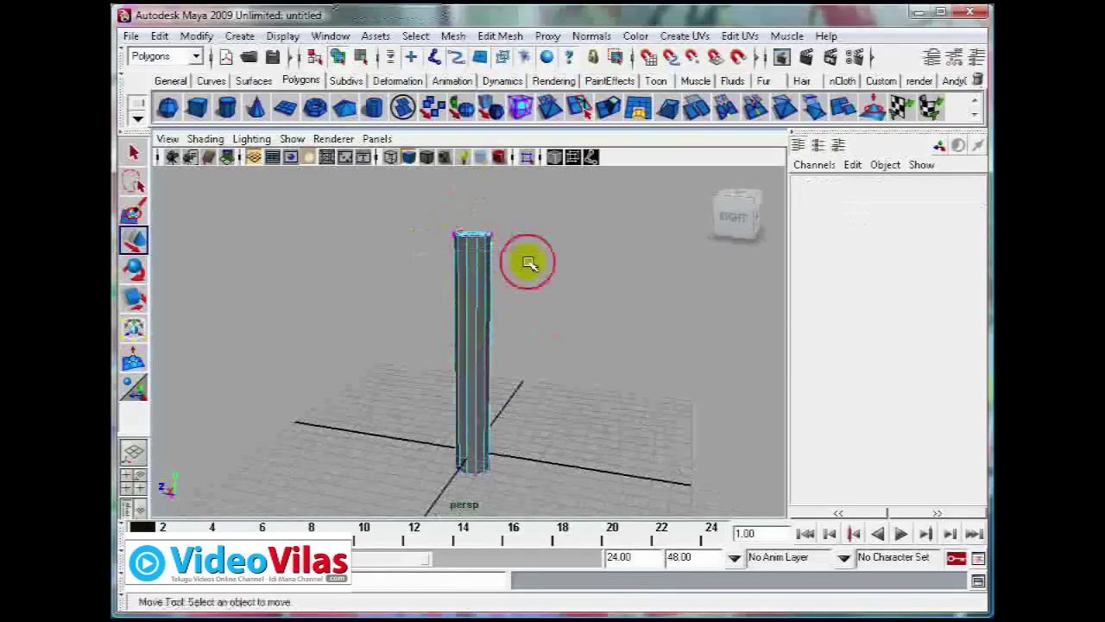
left_click_drag(529, 262, 432, 215)
scroll(540, 363, "up", 2)
scroll(541, 366, "up", 2)
scroll(499, 352, "up", 2)
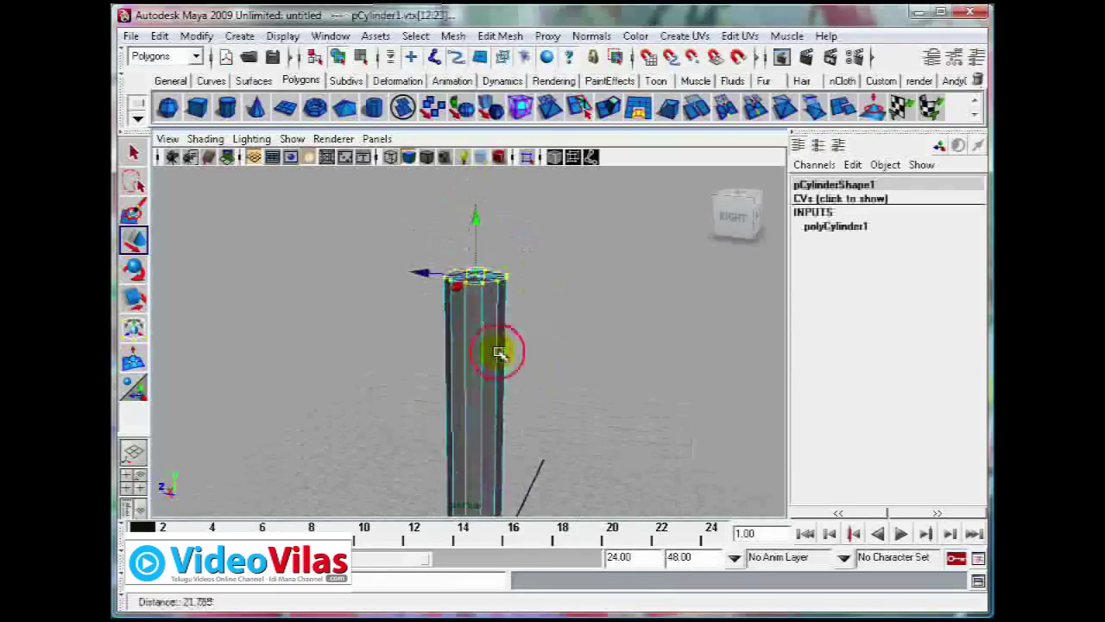
scroll(499, 352, "up", 1)
key("r")
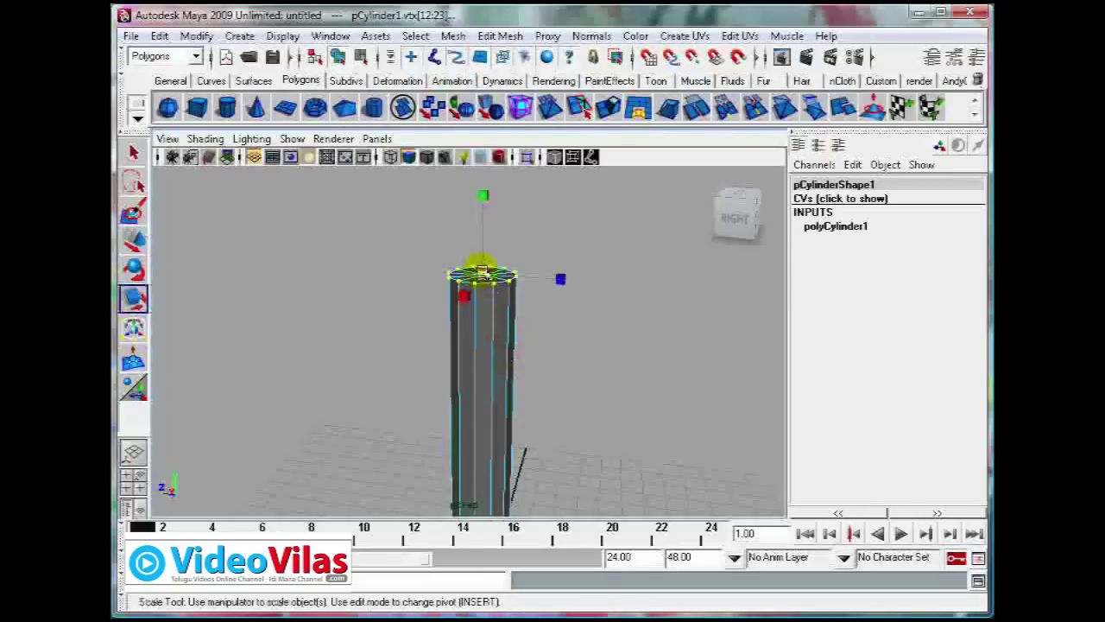
left_click_drag(482, 273, 464, 276)
scroll(517, 371, "down", 2)
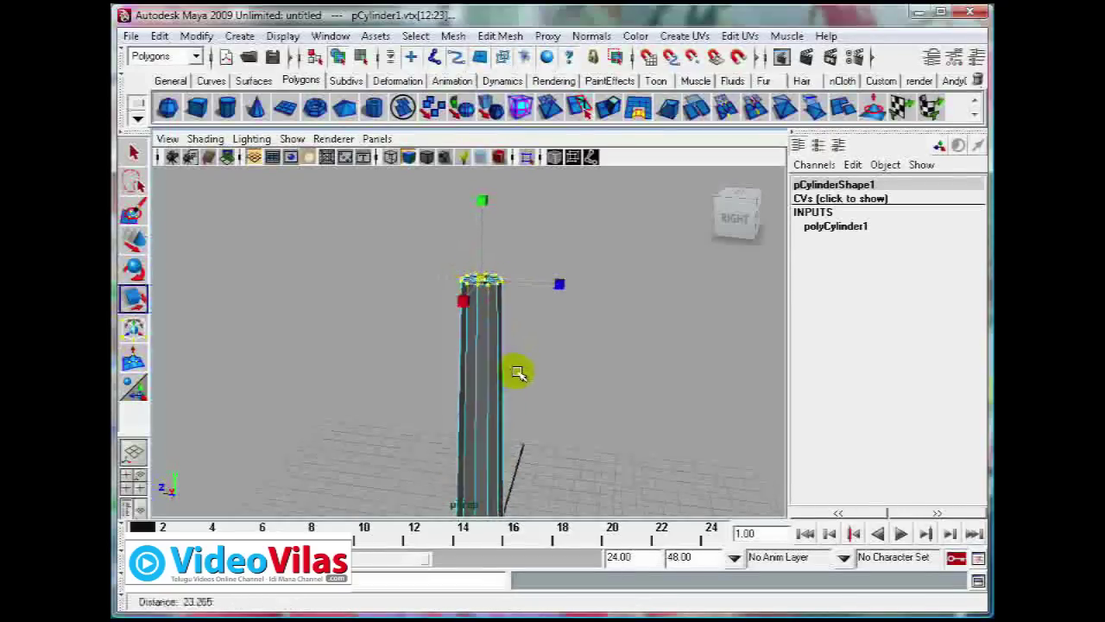
mouse_move(562, 350)
left_mouse_down("alt")
mouse_move(553, 365)
mouse_move(531, 334)
mouse_move(506, 345)
mouse_move(508, 359)
mouse_move(493, 357)
left_mouse_up("alt")
scroll(533, 370, "down", 2)
left_click(468, 231)
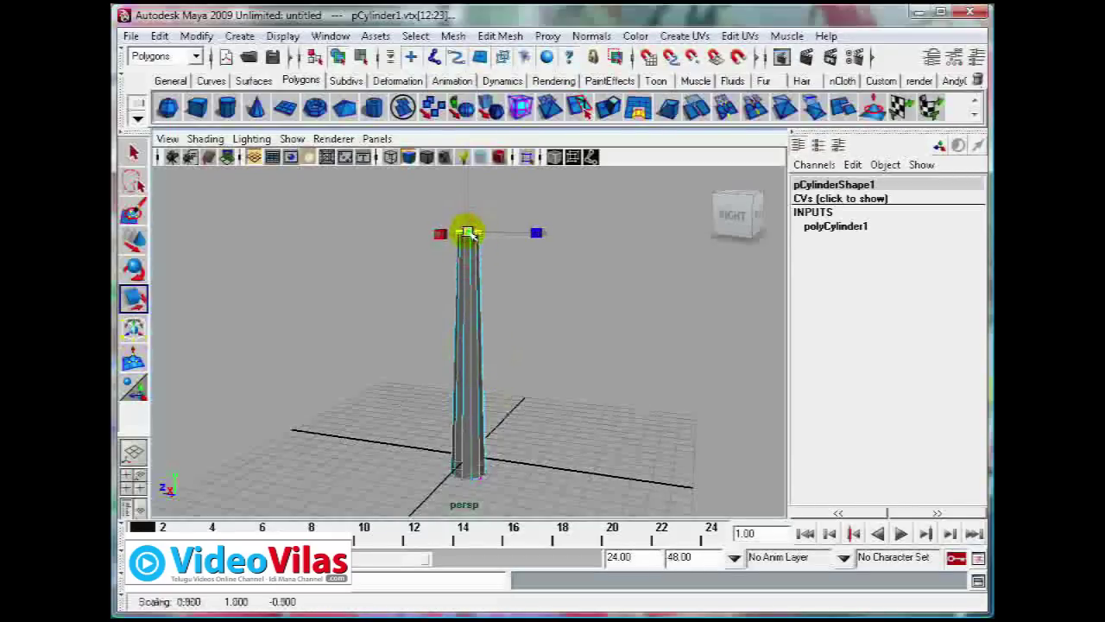
Scale the bottom vertex ring slightly inward and return the pole to object mode.
left_click_drag(395, 444, 555, 511)
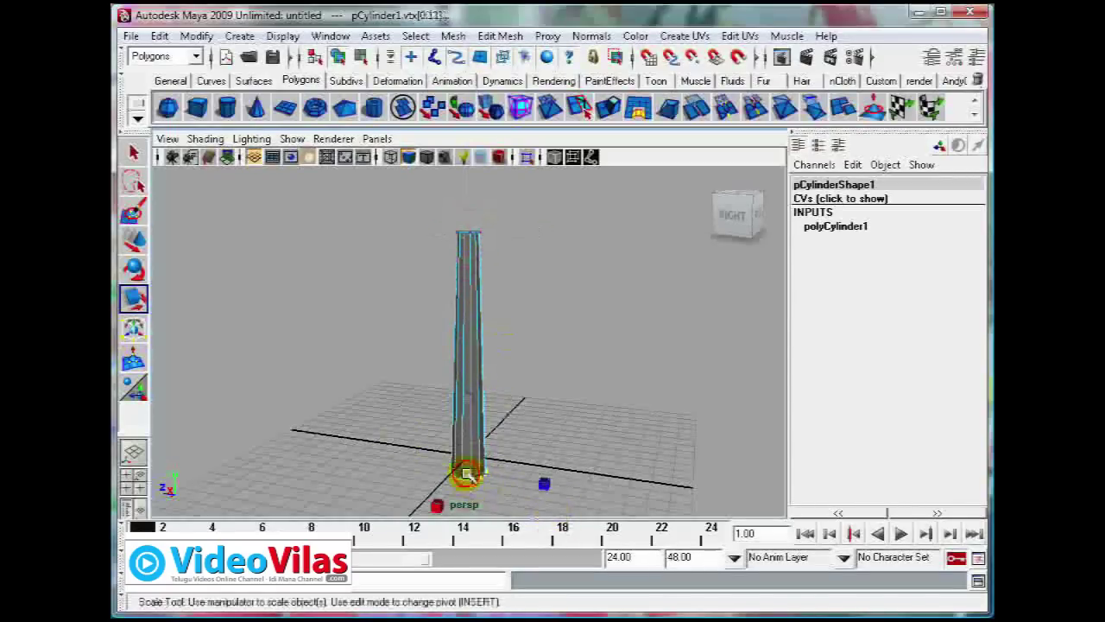
left_click_drag(467, 473, 463, 472)
left_click(568, 438)
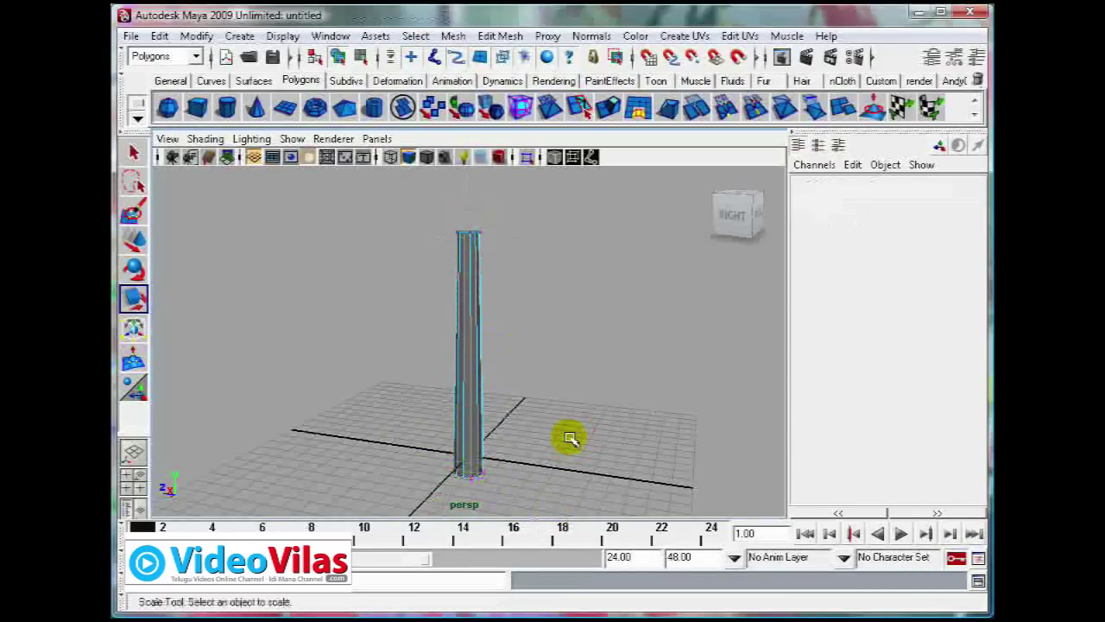
mouse_move(563, 421)
left_mouse_down("alt")
mouse_move(486, 403)
mouse_move(553, 388)
mouse_move(498, 343)
left_mouse_up("alt")
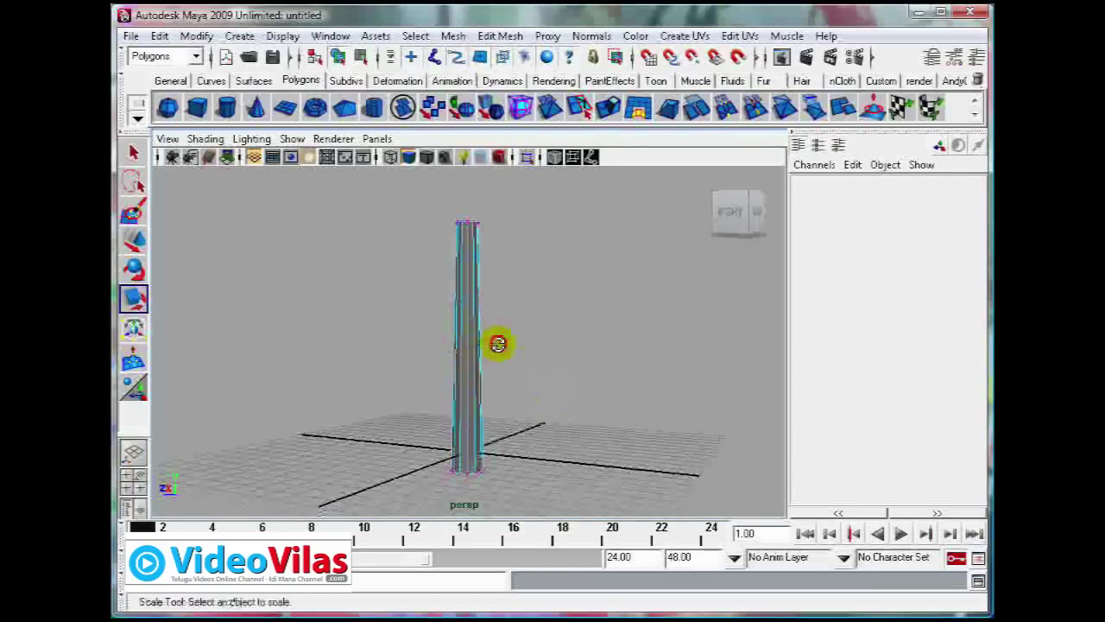
right_click_drag(469, 226, 510, 201)
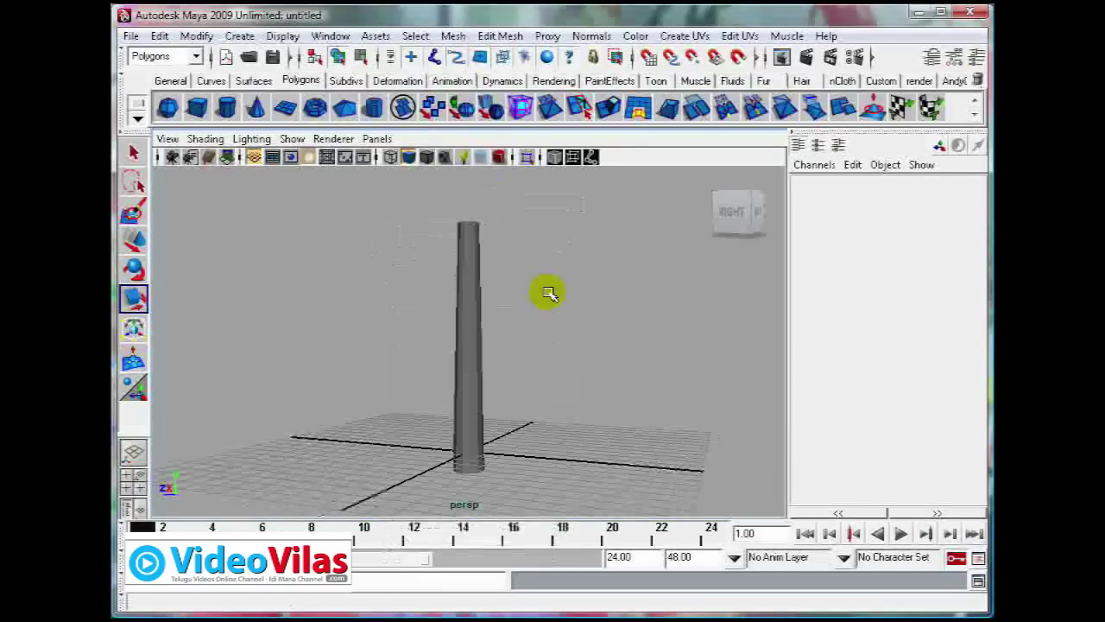
left_click_drag(531, 328, 486, 346, "alt")
left_click(486, 345)
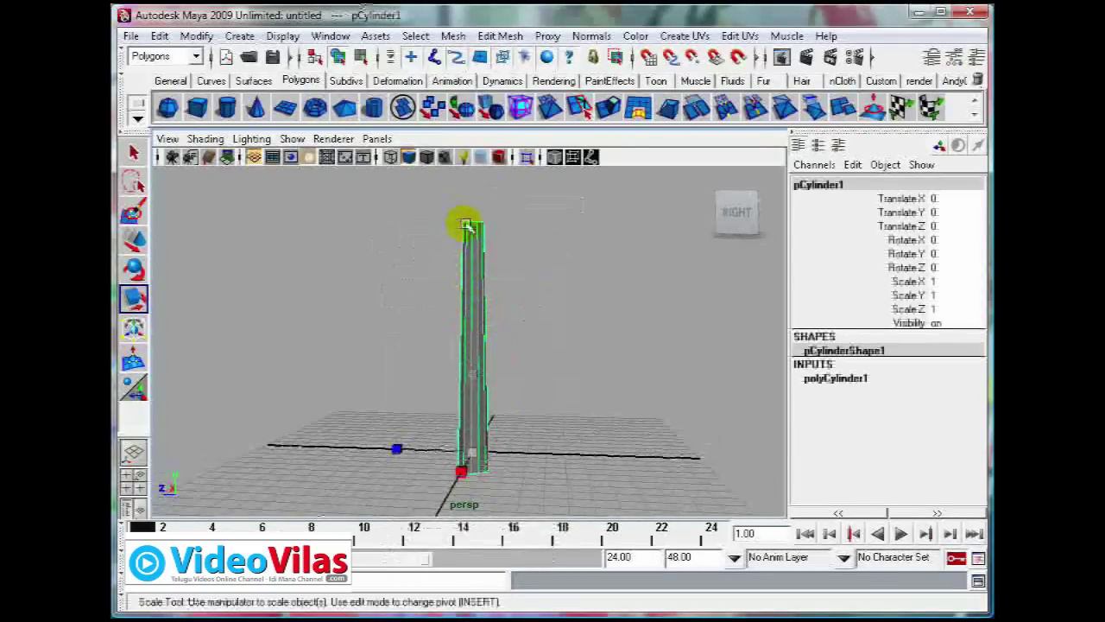
left_click_drag(511, 359, 493, 368, "alt")
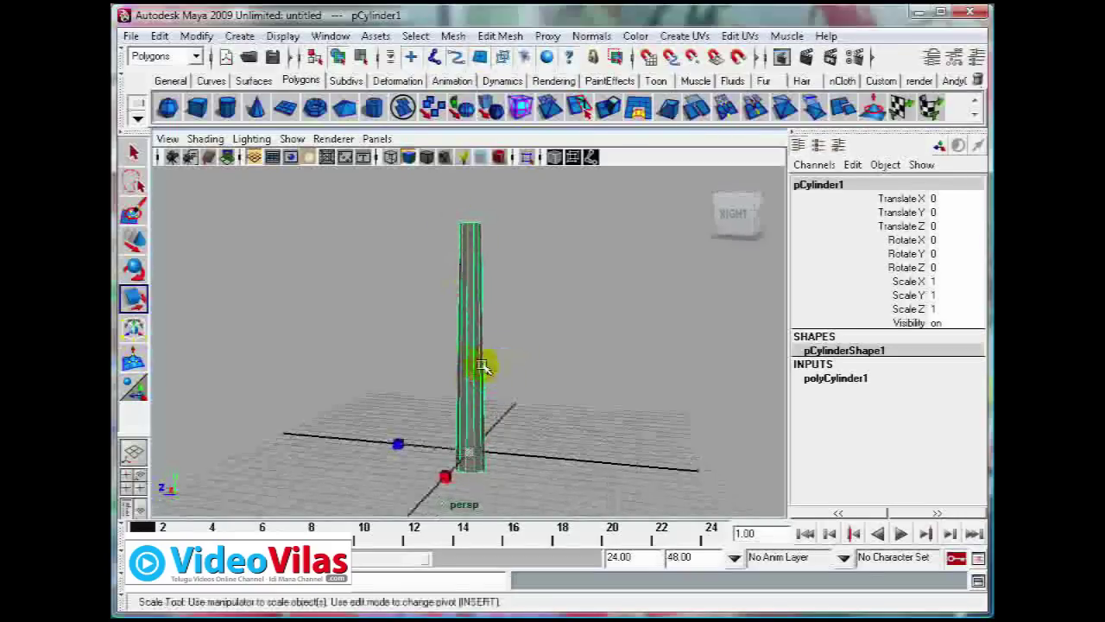
right_click_drag(467, 332, 420, 294)
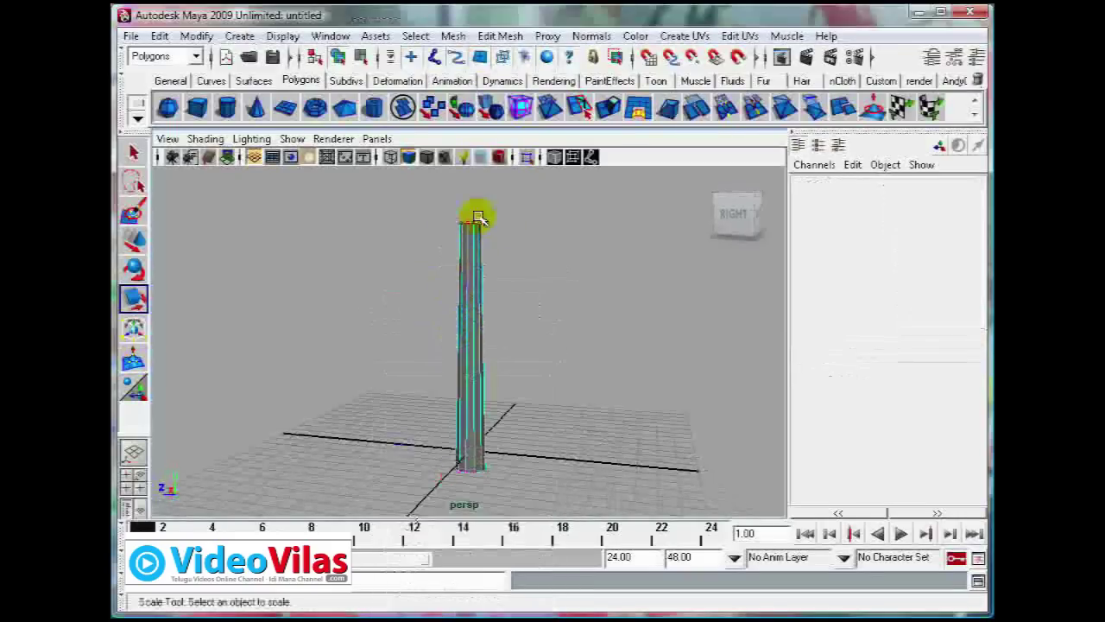
left_click_drag(544, 278, 560, 303)
key("w")
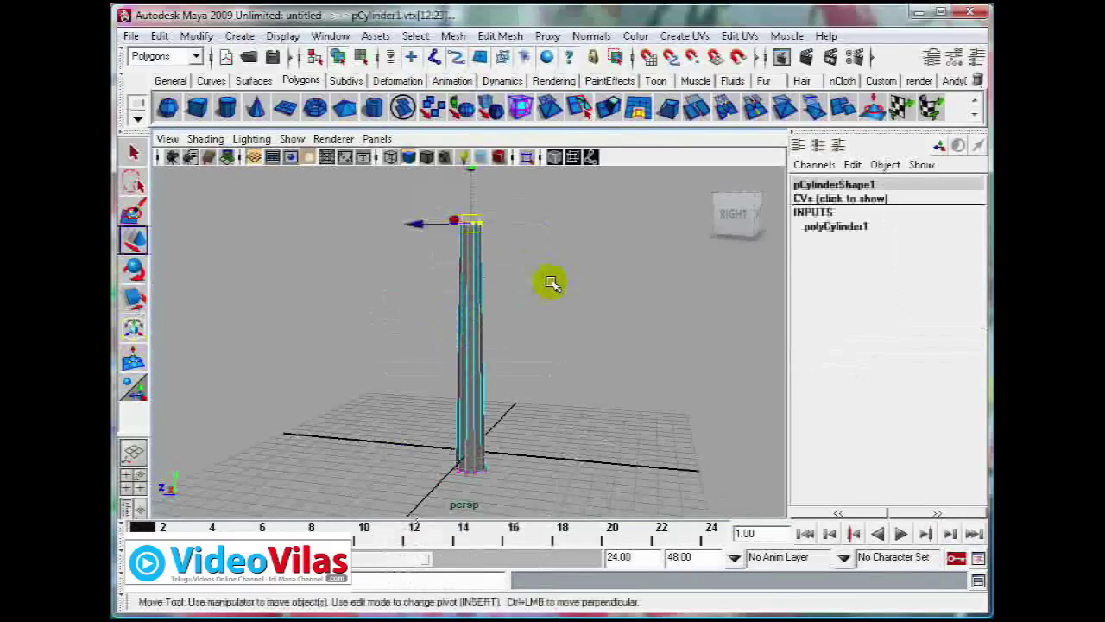
left_click_drag(471, 220, 614, 265)
left_click(623, 403)
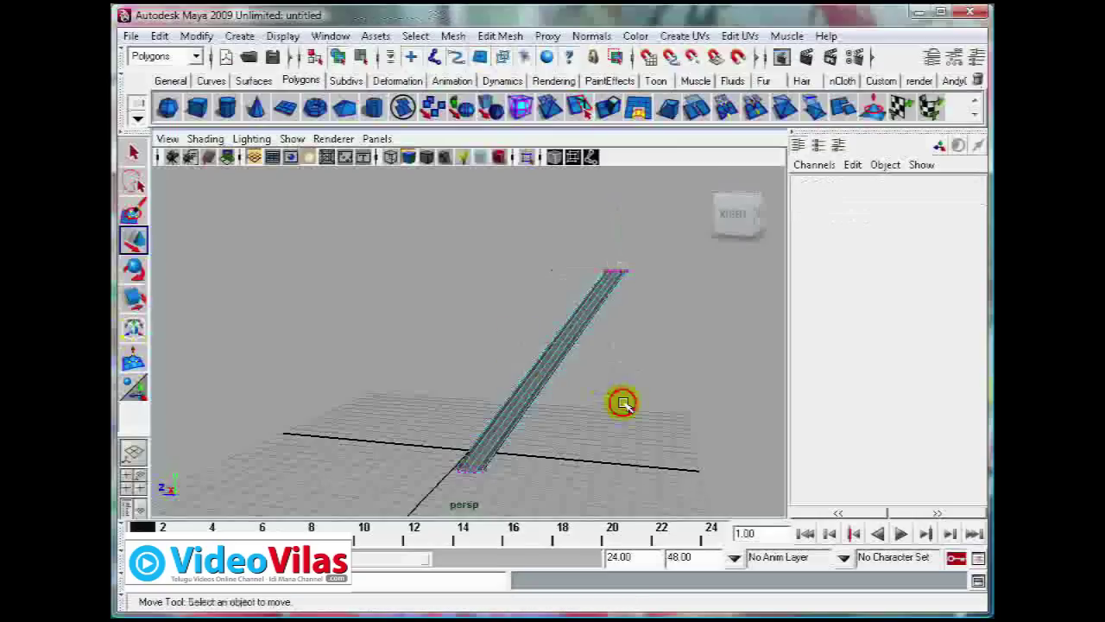
mouse_move(445, 453)
left_mouse_down()
mouse_move(486, 476)
mouse_move(443, 281)
mouse_move(415, 296)
left_mouse_up()
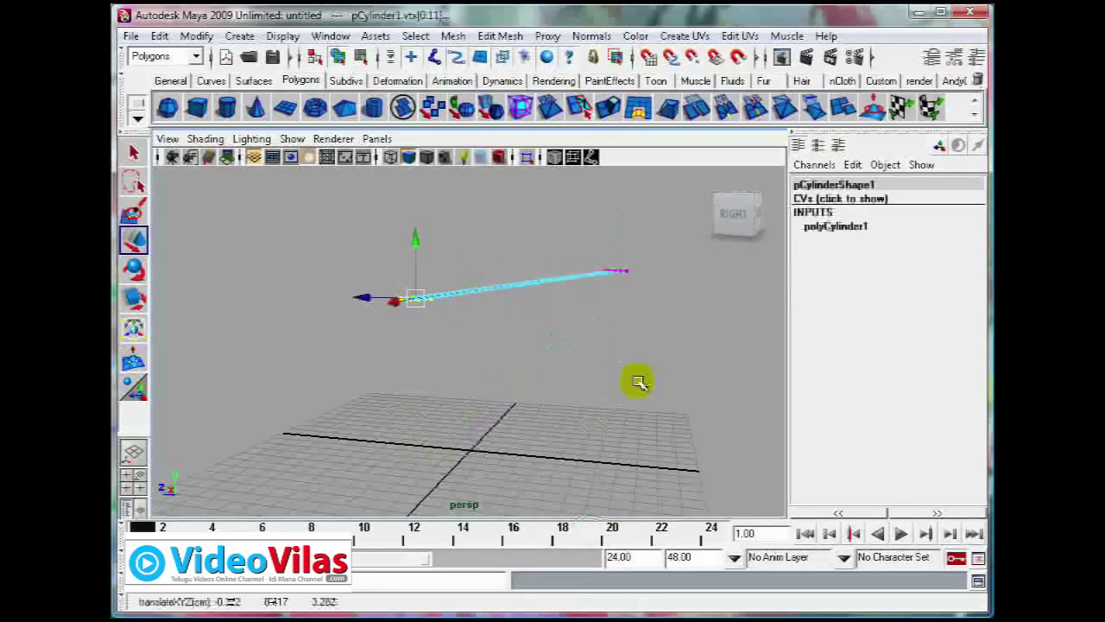
key("ctrl+z")
key("ctrl+z")
key("ctrl+z")
key("ctrl+z")
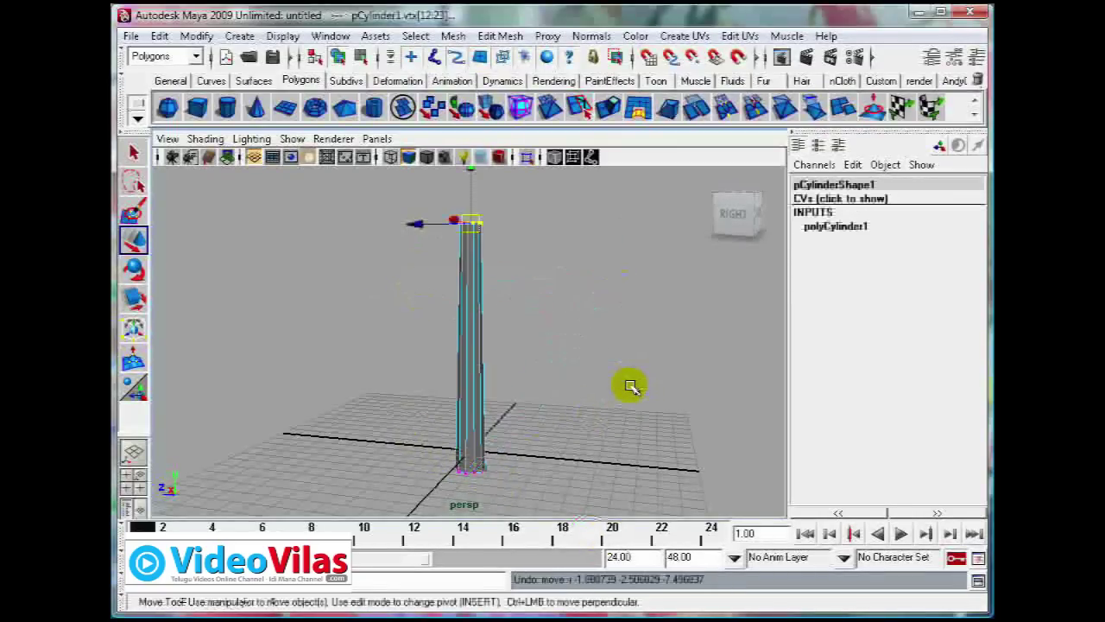
key("ctrl+z")
right_click_drag(478, 224, 499, 211)
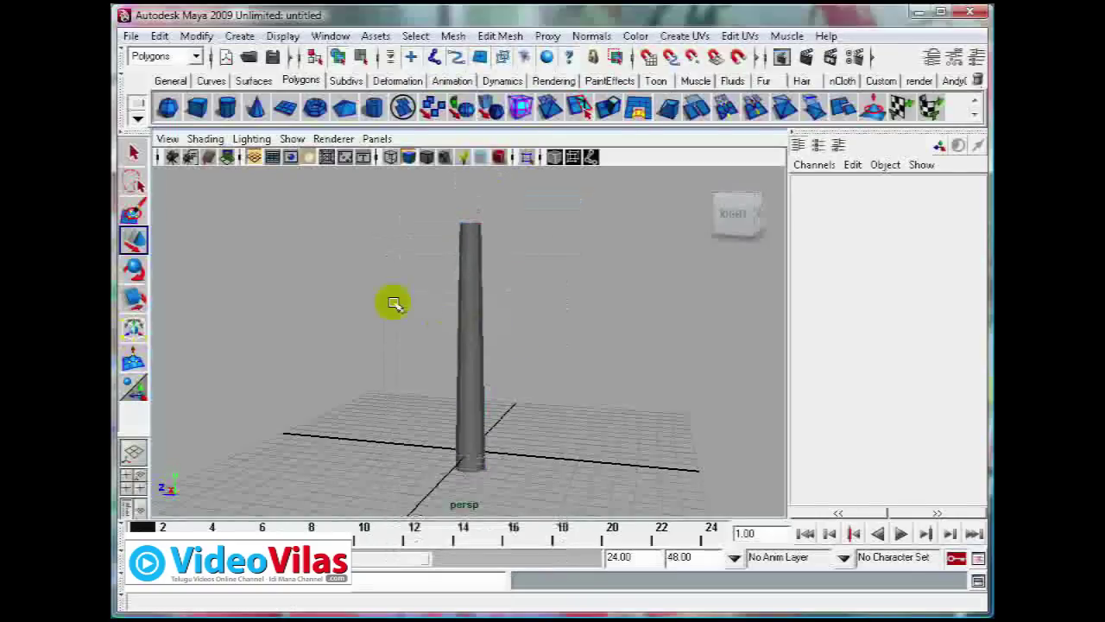
left_click_drag(395, 302, 538, 348)
left_click(480, 38)
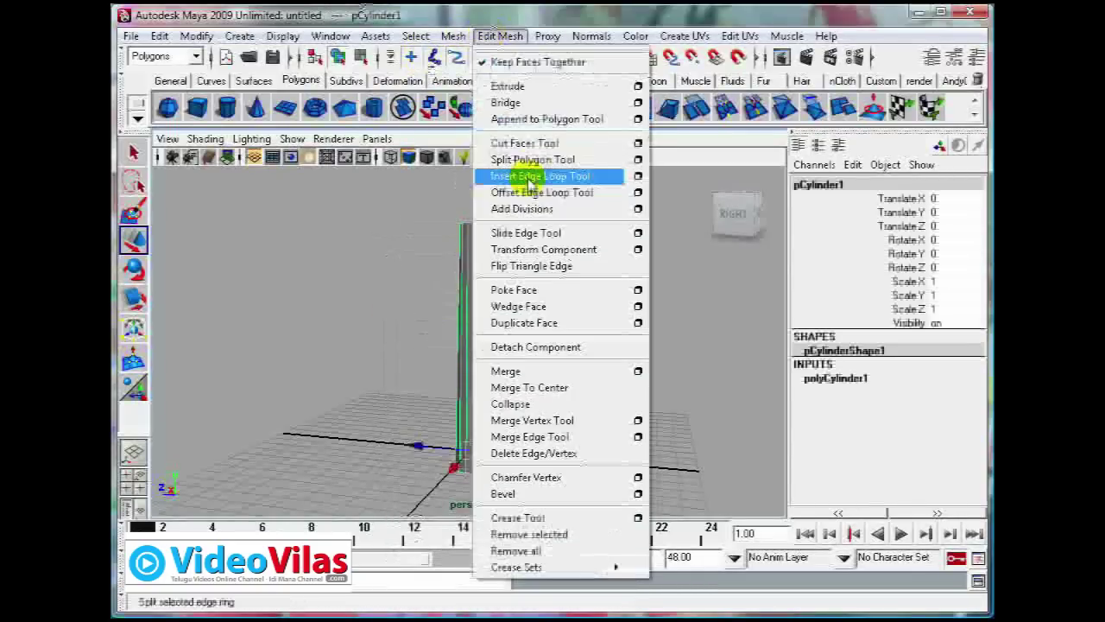
Insert an edge loop at the pole's middle and move it sideways to bend the pole.
left_click(539, 177)
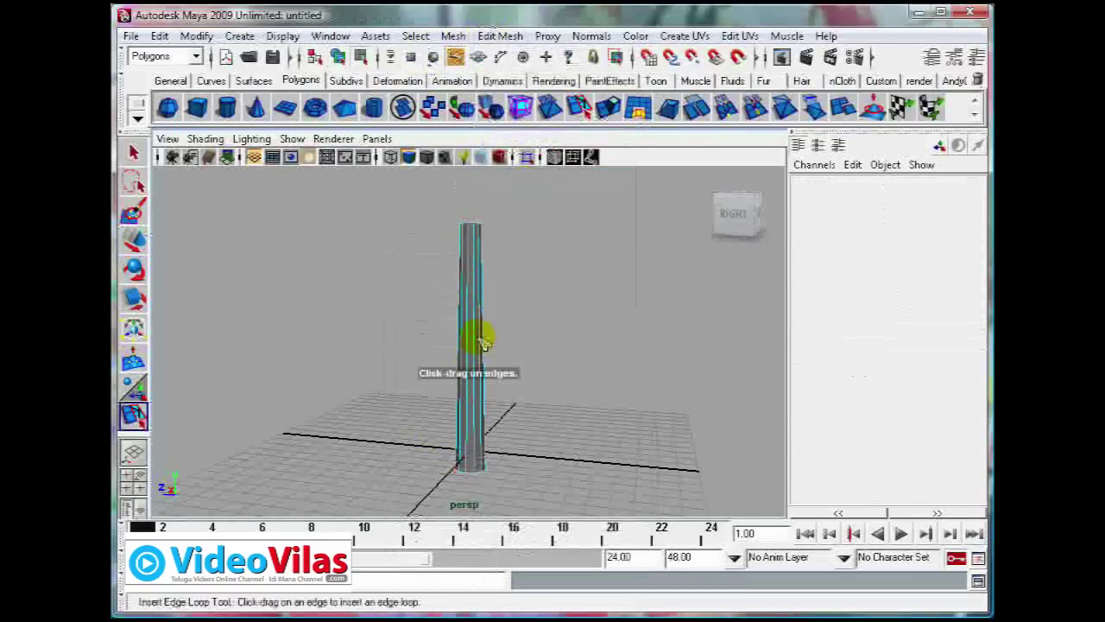
left_click(480, 341)
key("w")
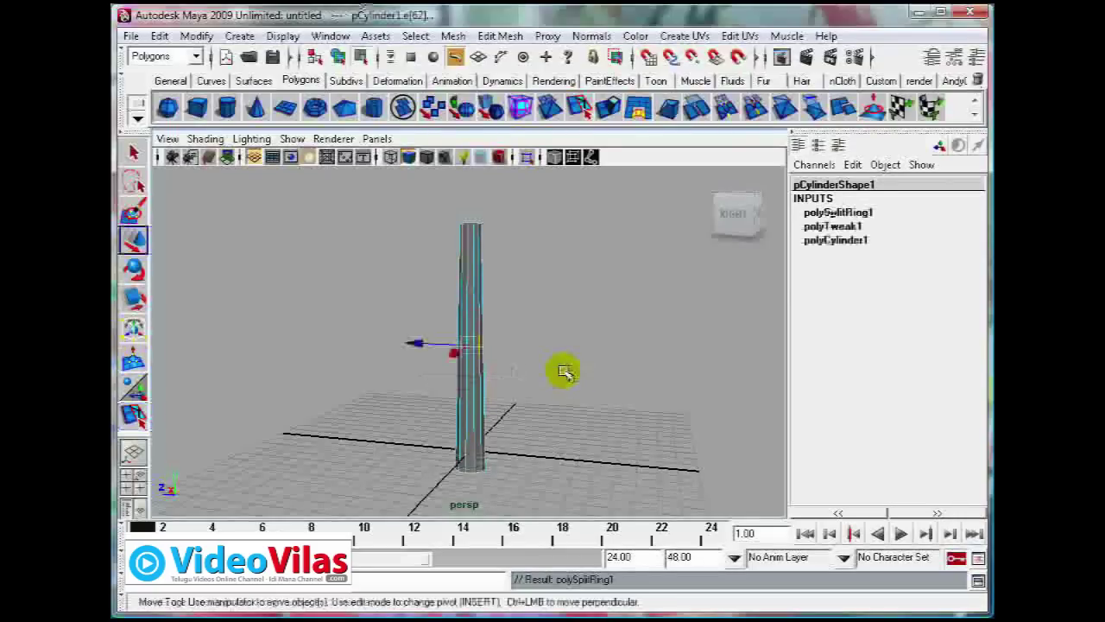
left_click_drag(463, 353, 501, 356, "alt")
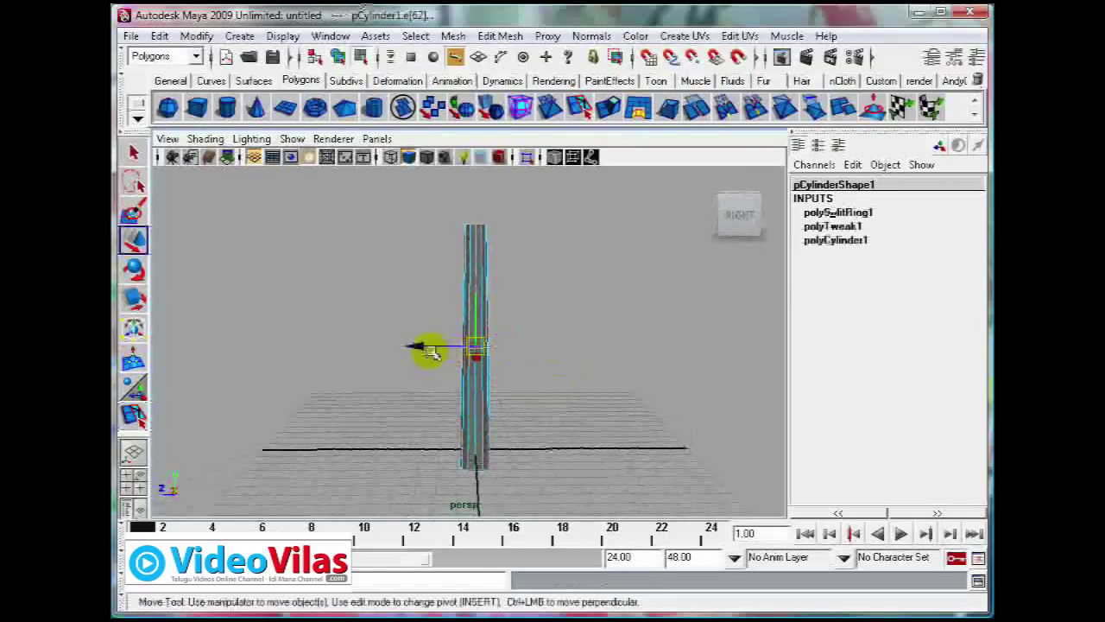
left_click_drag(423, 345, 436, 345)
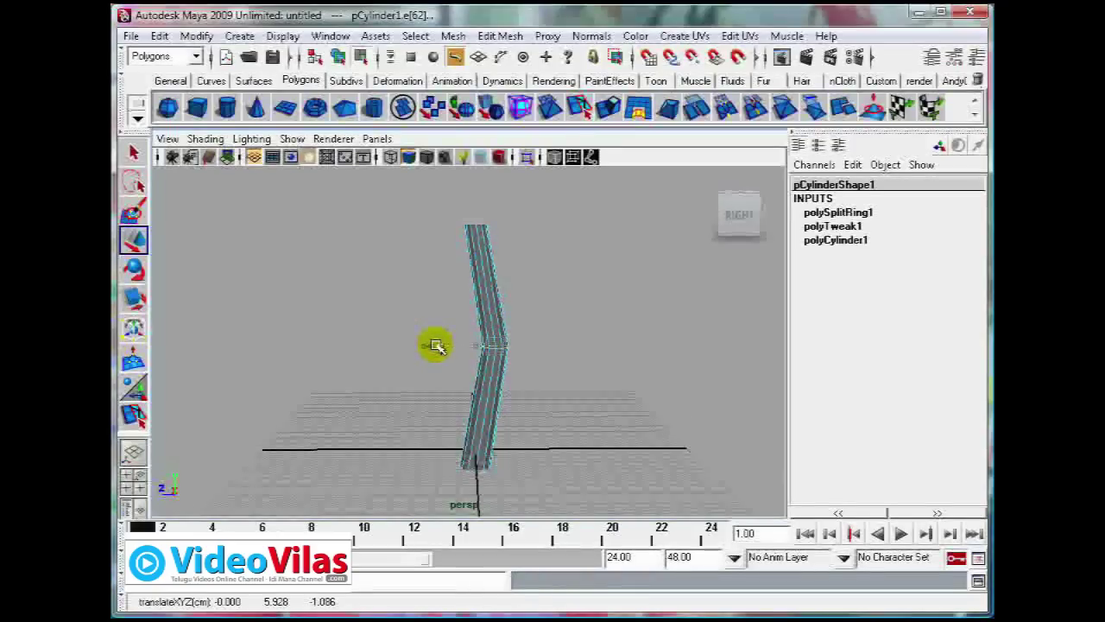
left_click_drag(437, 346, 449, 352)
left_click(585, 309)
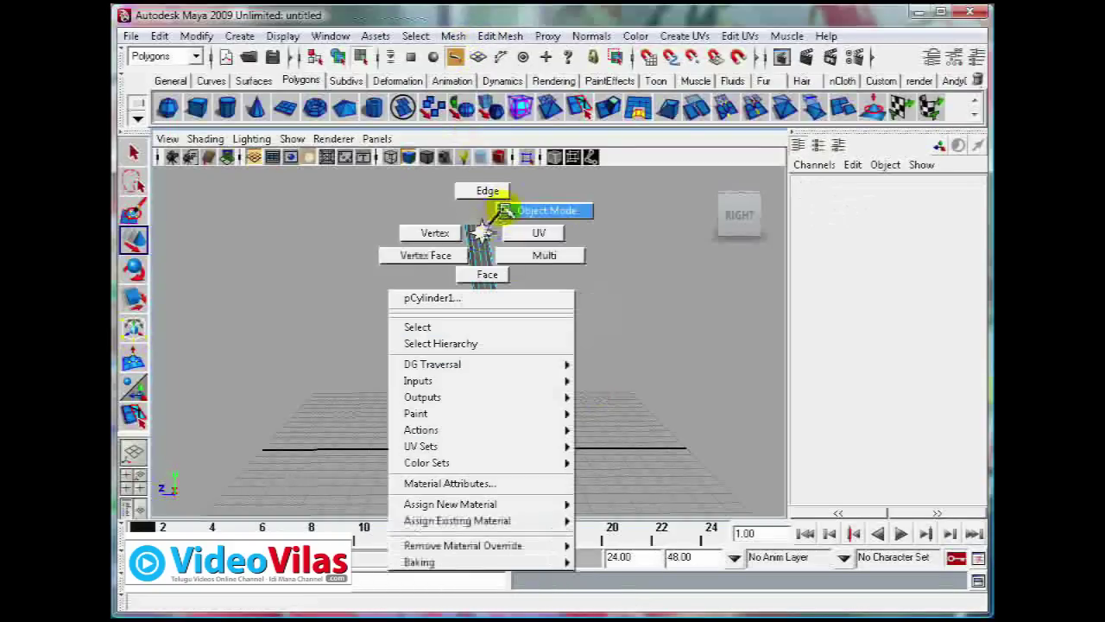
right_click_drag(485, 226, 501, 213)
left_click(494, 304)
Insert five more edge loops along the pole's upper and lower sections.
left_click(500, 36)
left_click(531, 173)
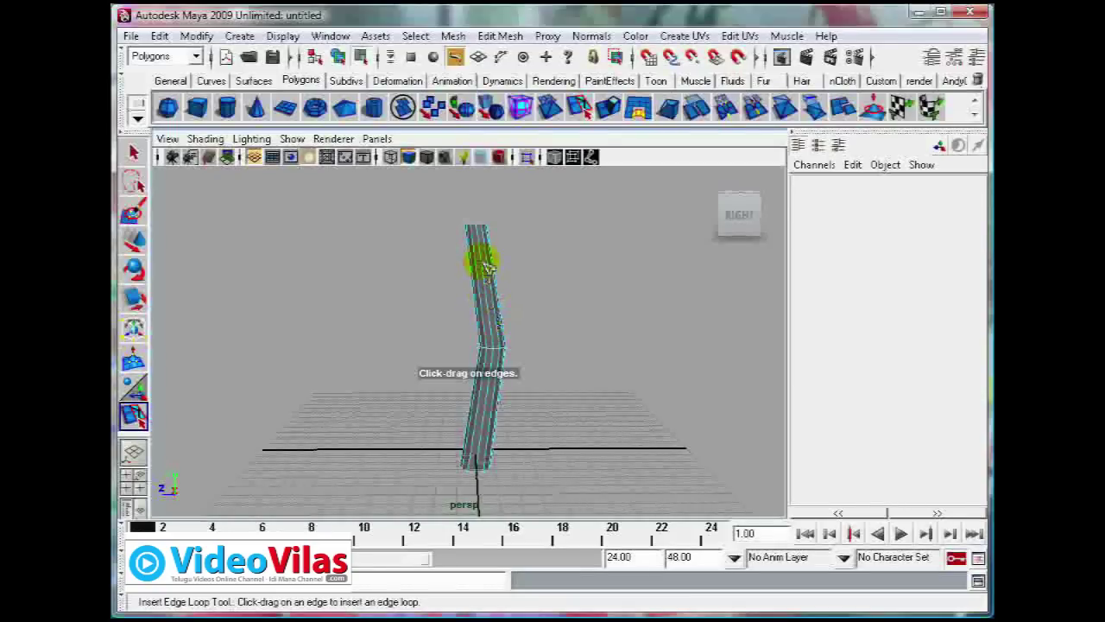
left_click(486, 270)
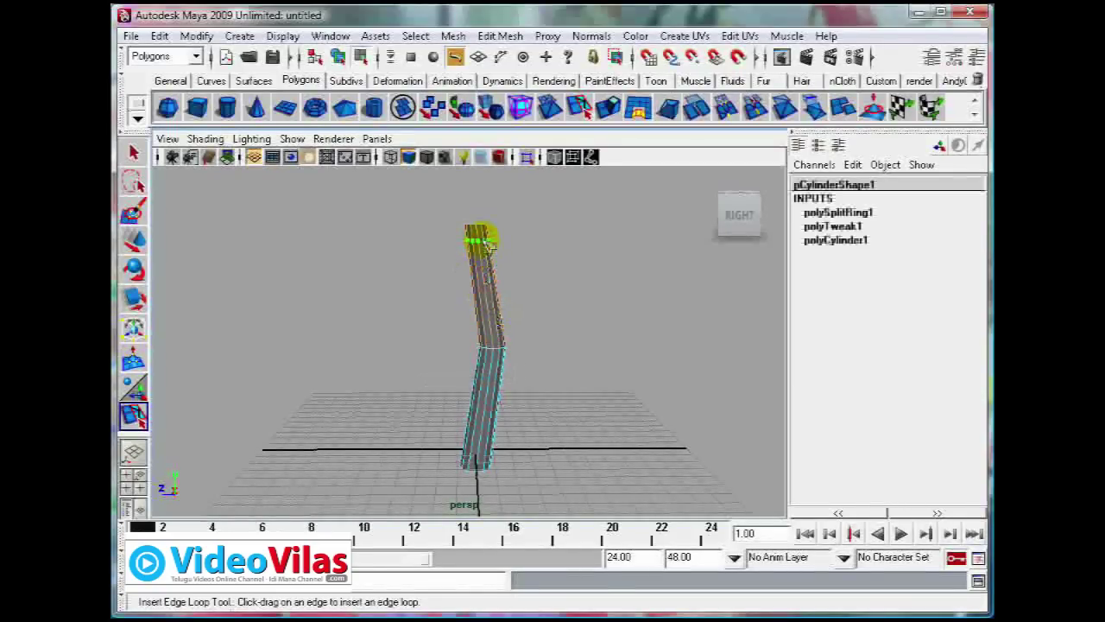
left_click(484, 272)
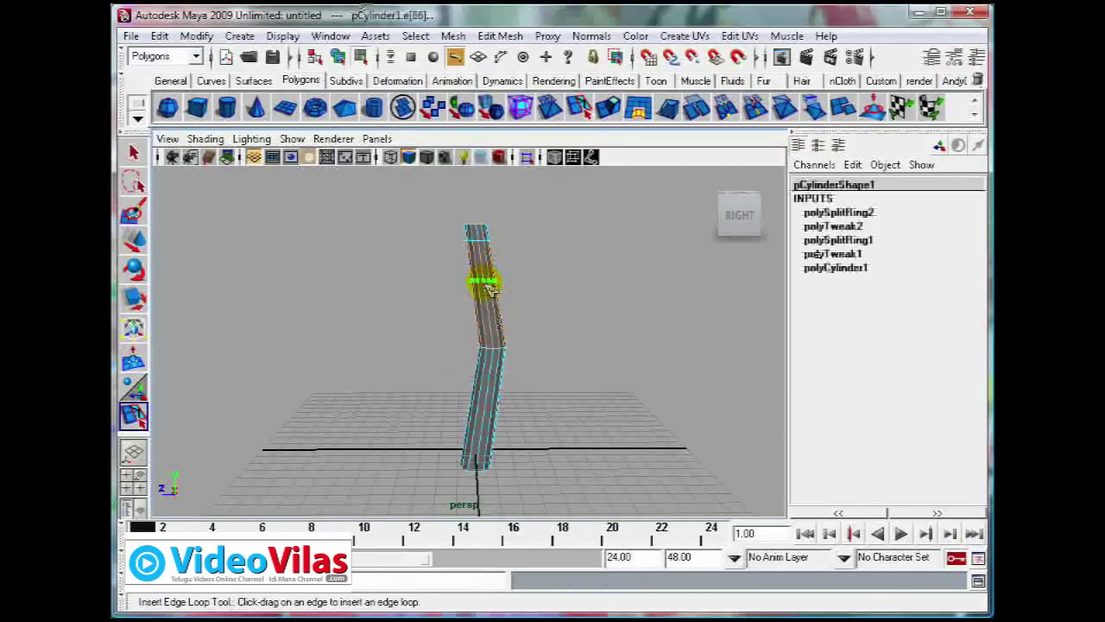
left_click(497, 323)
left_click(492, 412)
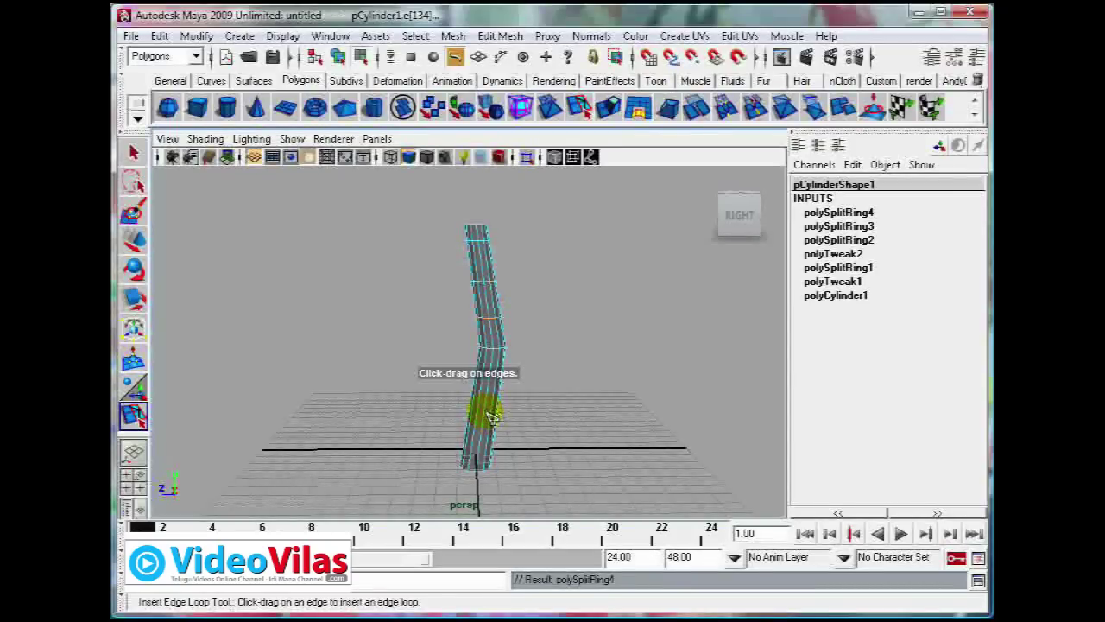
left_click(489, 418)
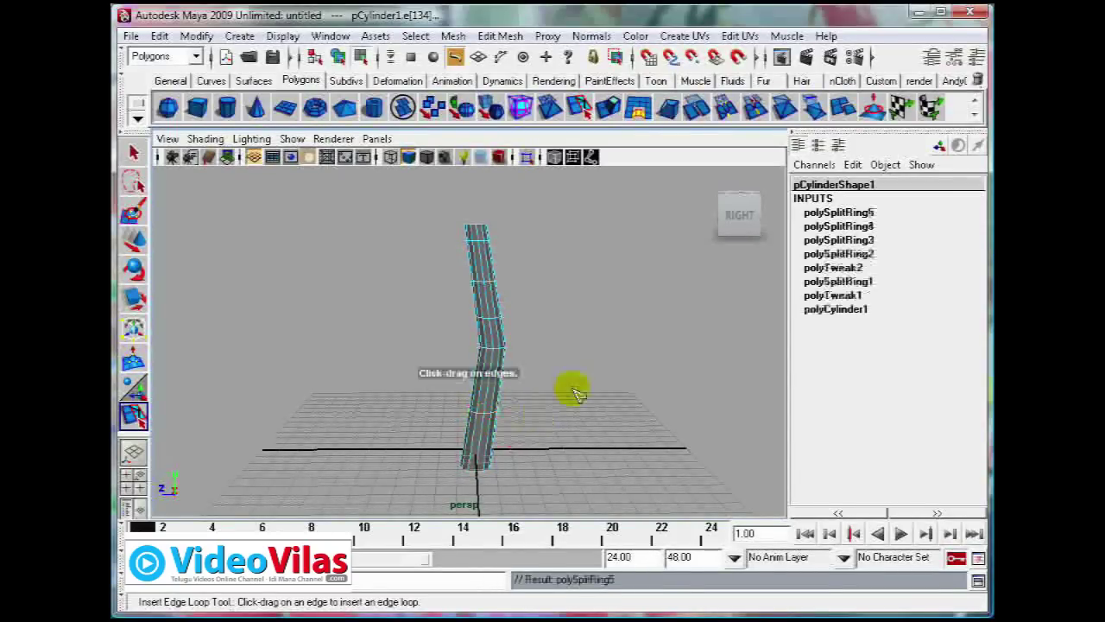
key("w")
left_click(427, 406)
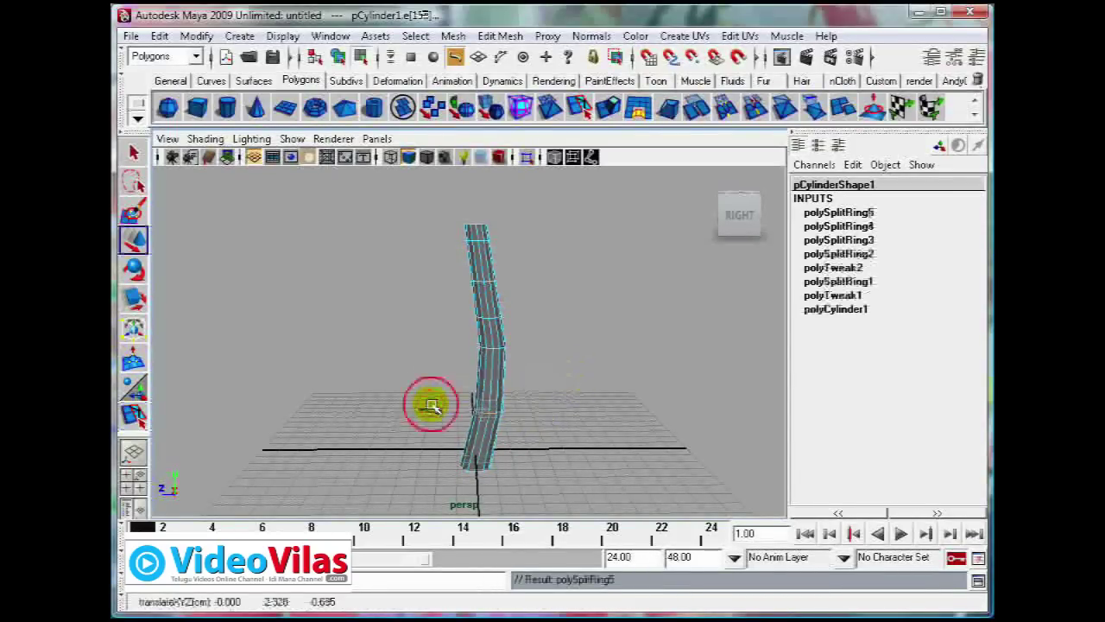
Switch the bent pole to vertex mode and frame it in the side view.
left_click(554, 399)
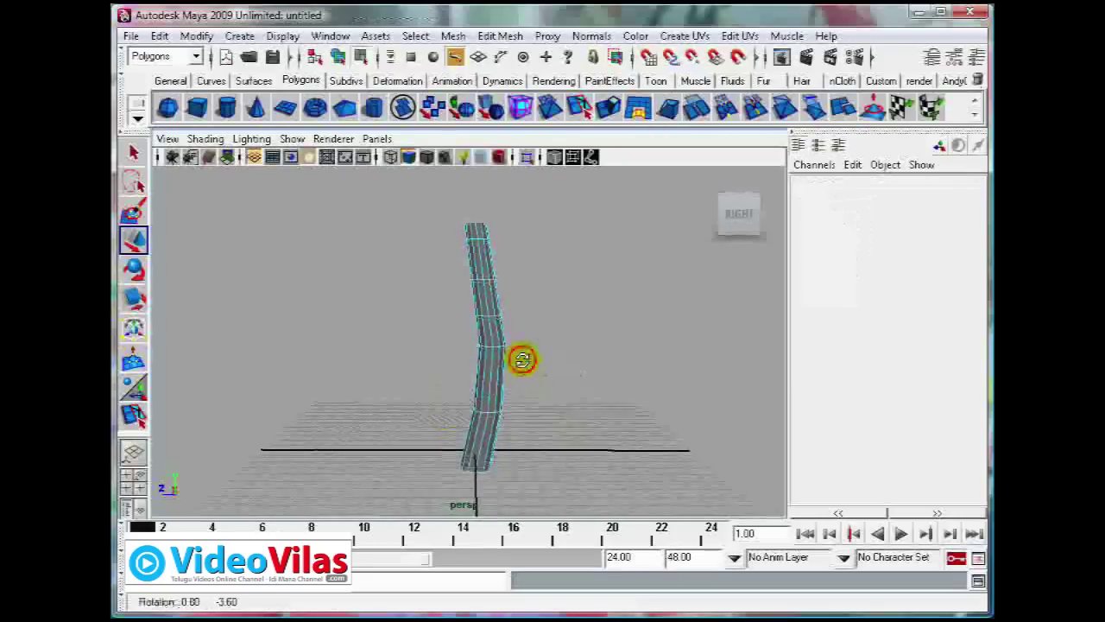
mouse_move(523, 358)
right_mouse_down("alt")
mouse_move(456, 257)
mouse_move(431, 263)
right_mouse_up("alt")
mouse_move(533, 288)
left_mouse_down()
mouse_move(431, 259)
mouse_move(437, 310)
left_mouse_up()
left_click(615, 373)
mouse_move(437, 200)
left_mouse_down()
mouse_move(518, 225)
mouse_move(423, 213)
left_mouse_up()
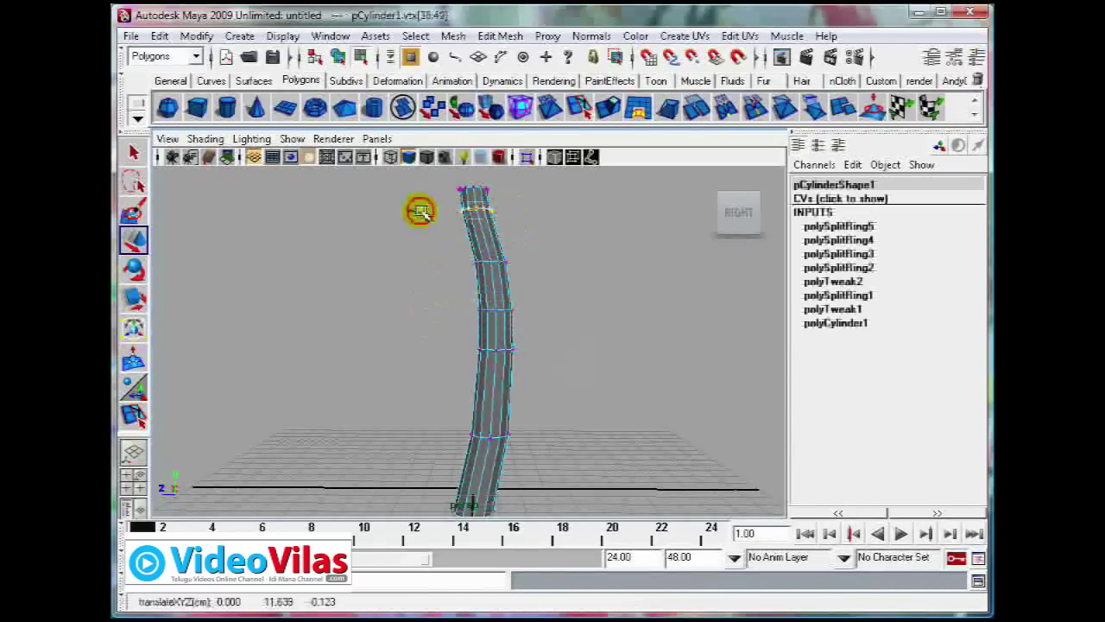
left_click(596, 343)
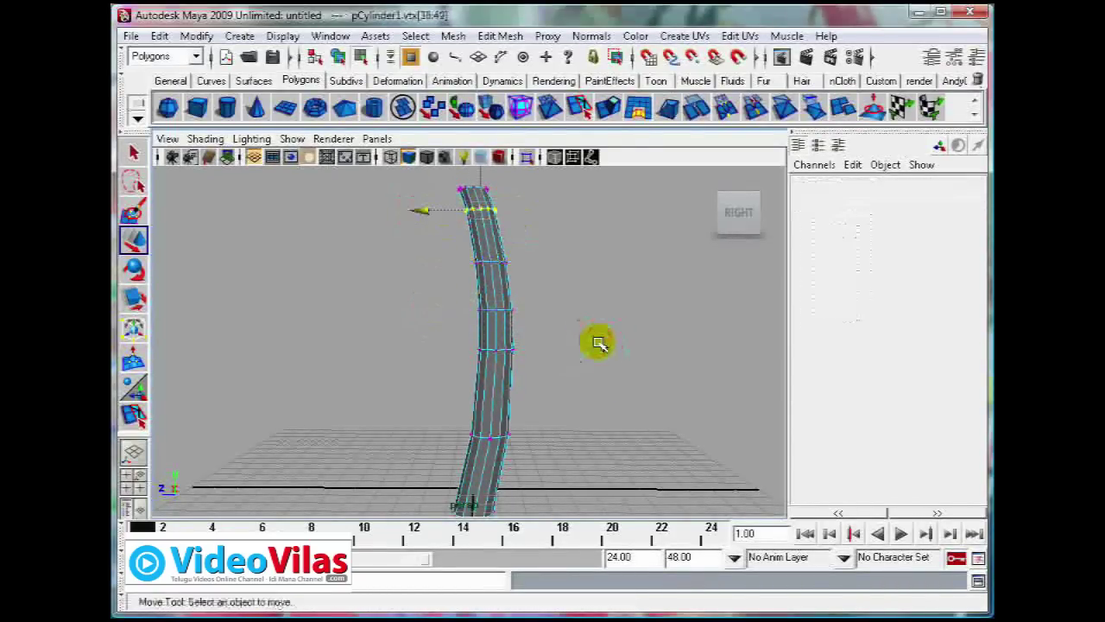
left_click_drag(585, 348, 530, 353)
middle_click_drag(556, 289, 555, 353, "alt")
scroll(551, 354, "up", 2)
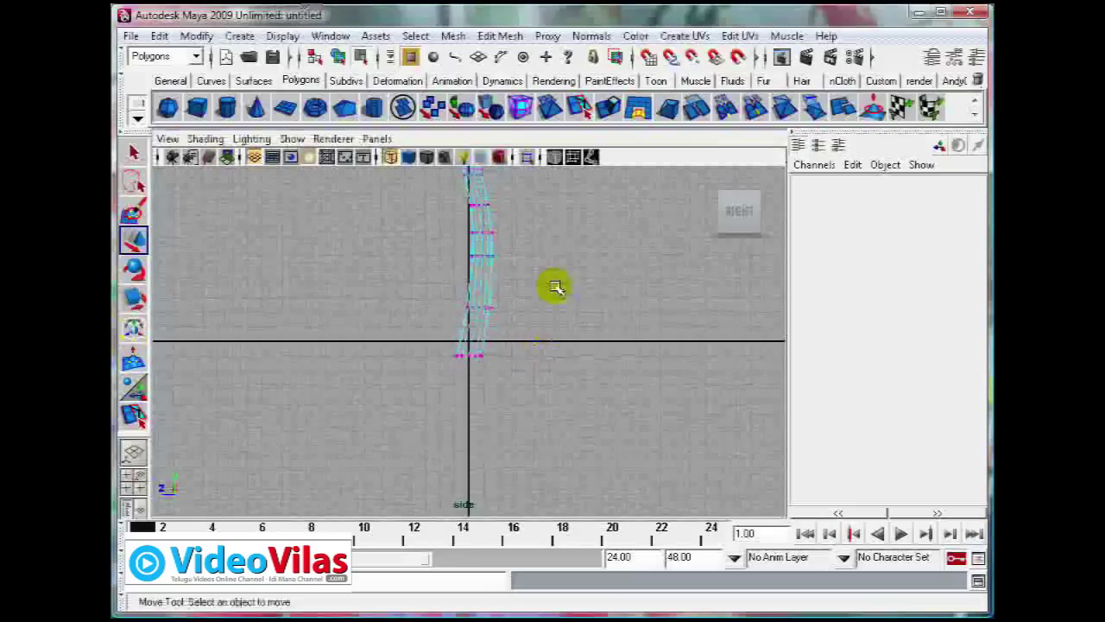
Select the vertex rings one by one and shift them sideways into a smooth curve.
left_click(495, 417)
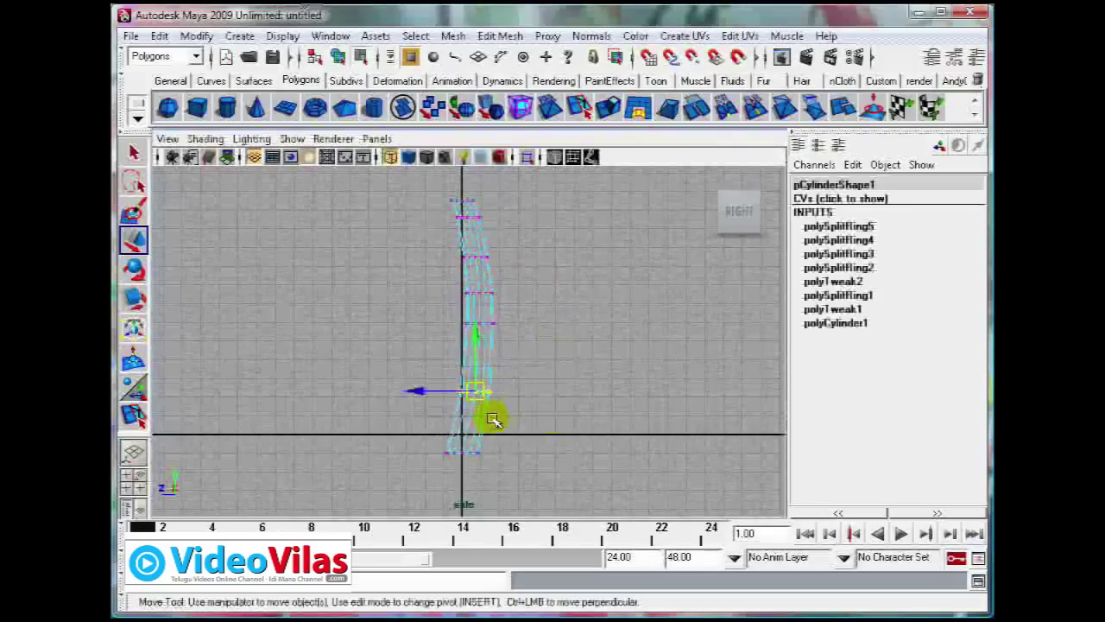
left_click_drag(497, 418, 477, 405)
left_click_drag(508, 313, 481, 330)
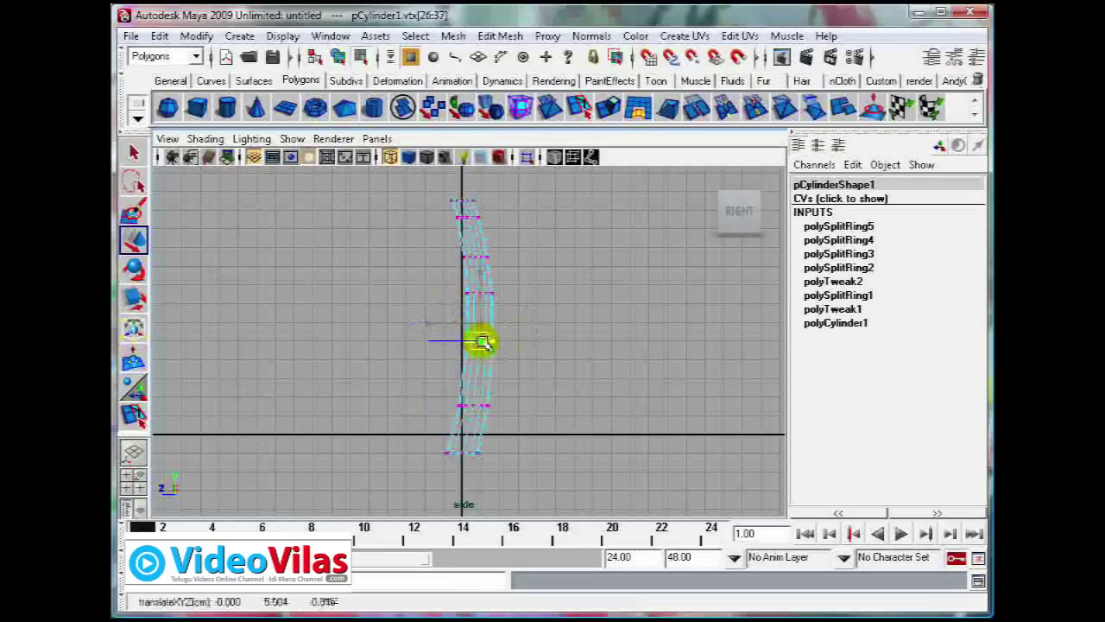
left_click_drag(481, 341, 469, 333)
left_click(525, 355)
left_click_drag(525, 355, 487, 342)
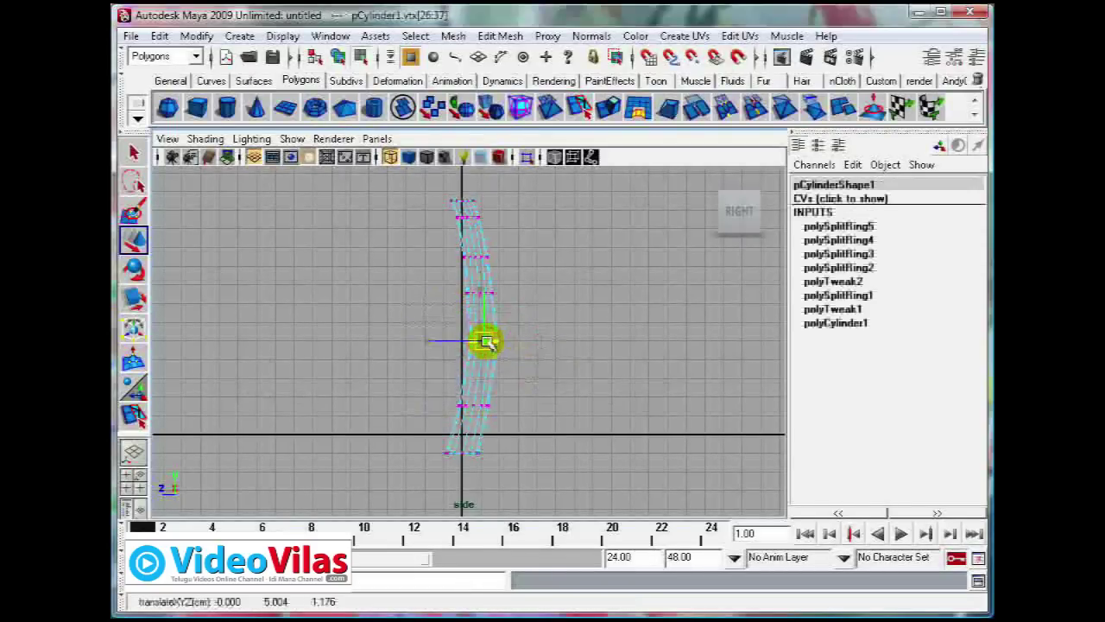
left_click_drag(521, 303, 484, 294)
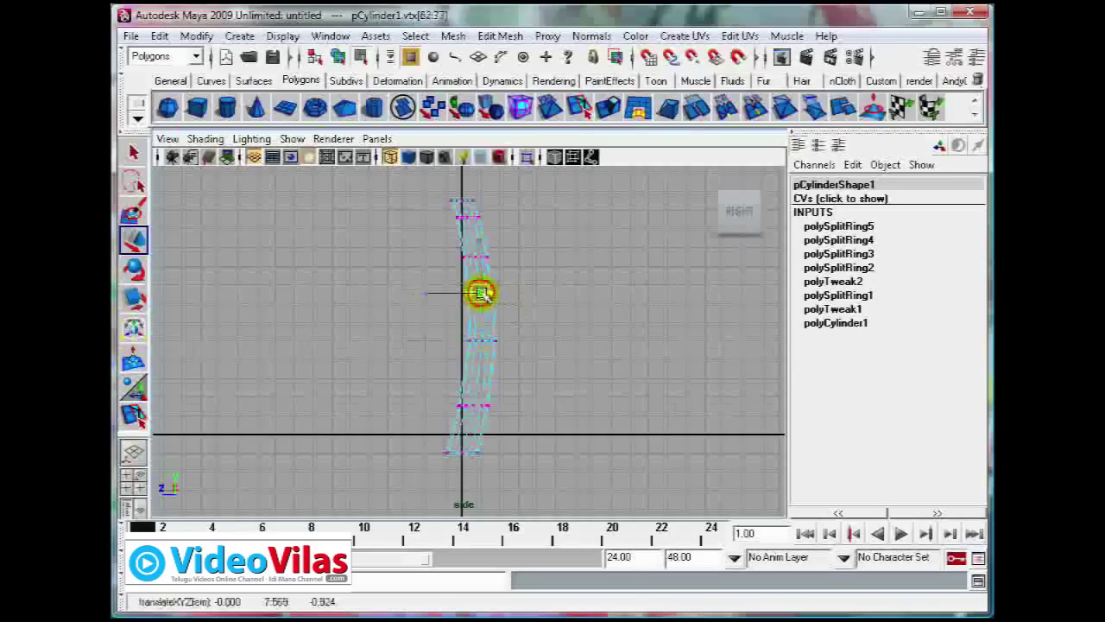
mouse_move(456, 246)
left_mouse_down()
mouse_move(513, 267)
mouse_move(479, 260)
left_mouse_up()
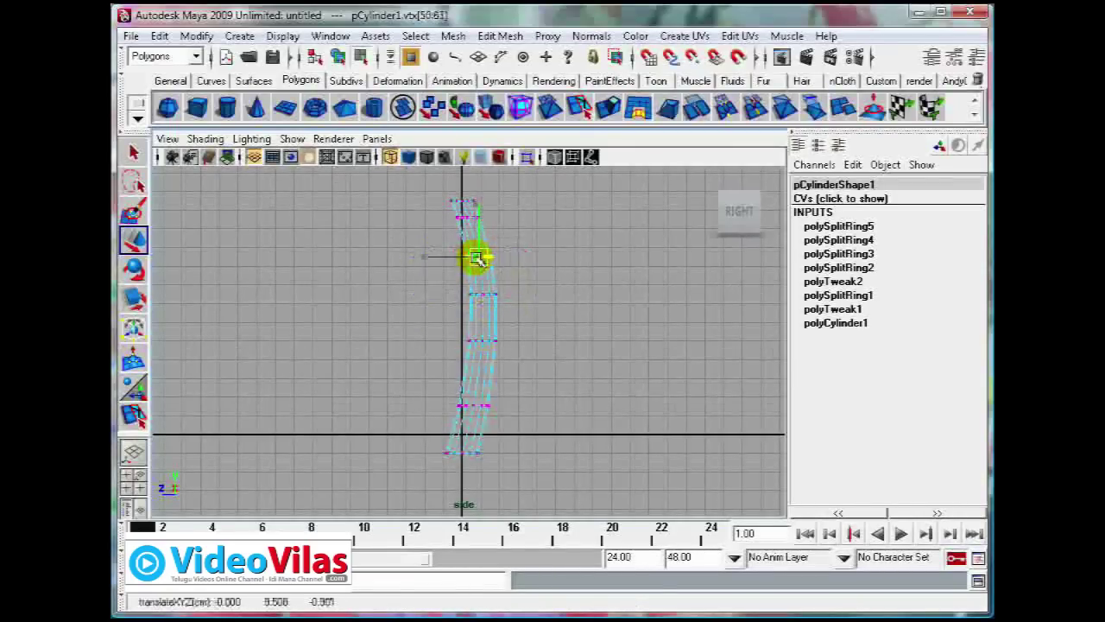
left_click_drag(526, 303, 483, 290)
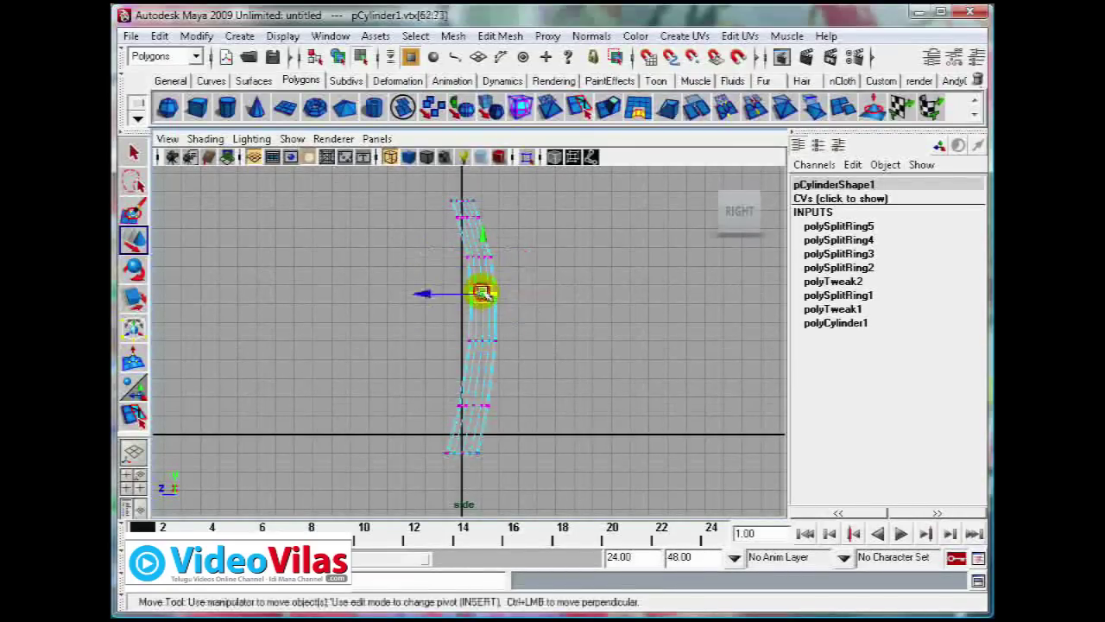
mouse_move(451, 204)
left_mouse_down()
mouse_move(498, 229)
mouse_move(467, 222)
left_mouse_up()
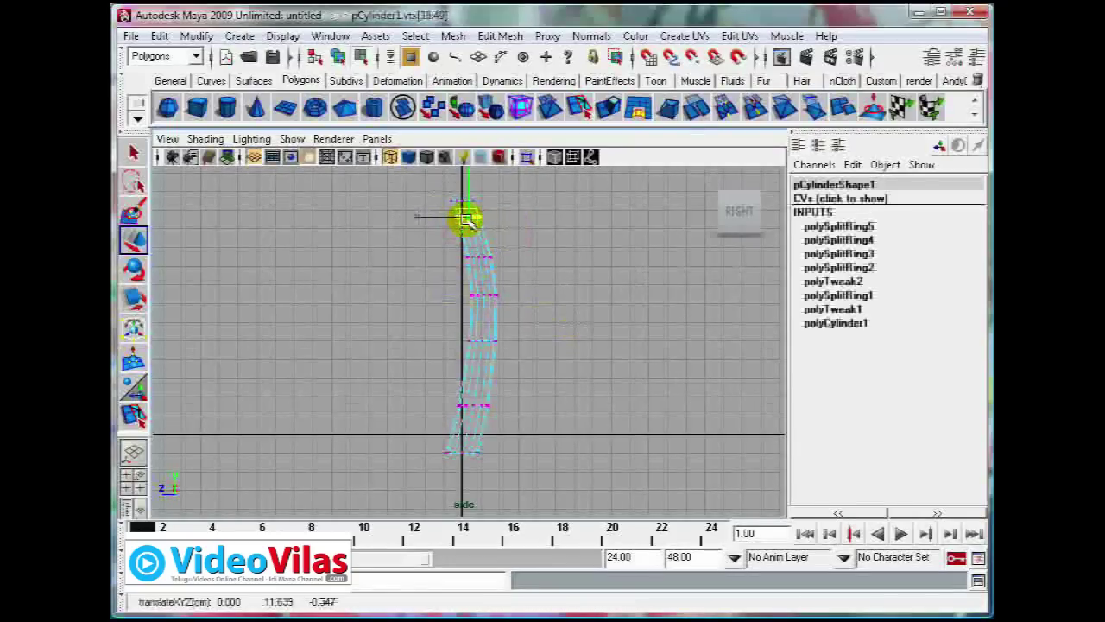
left_click(599, 318)
left_click_drag(444, 325, 526, 370)
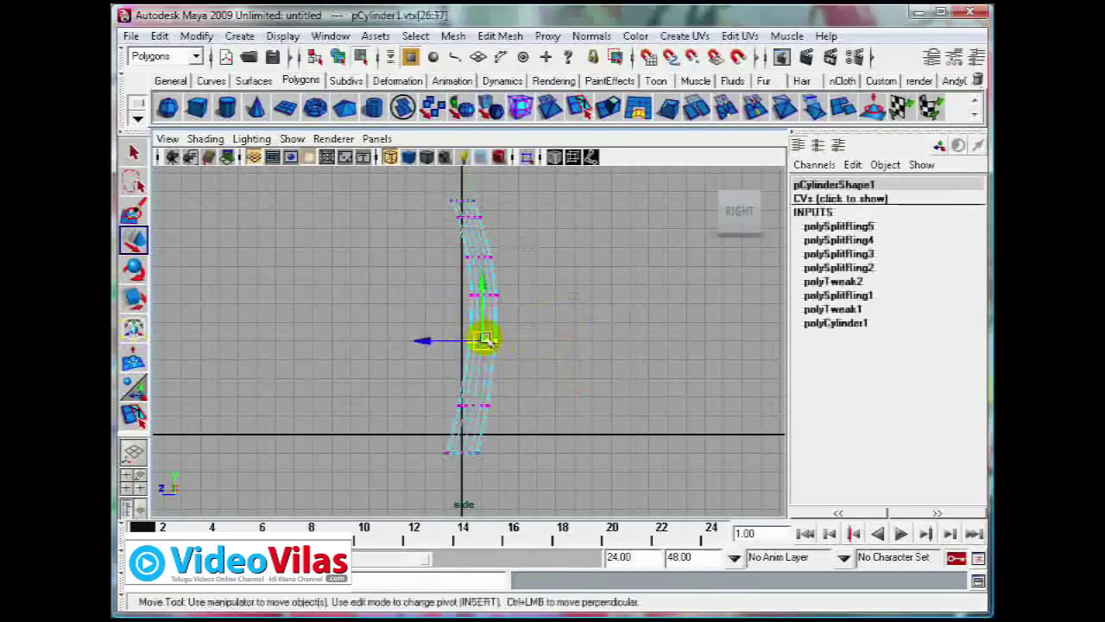
left_click_drag(445, 392, 525, 420)
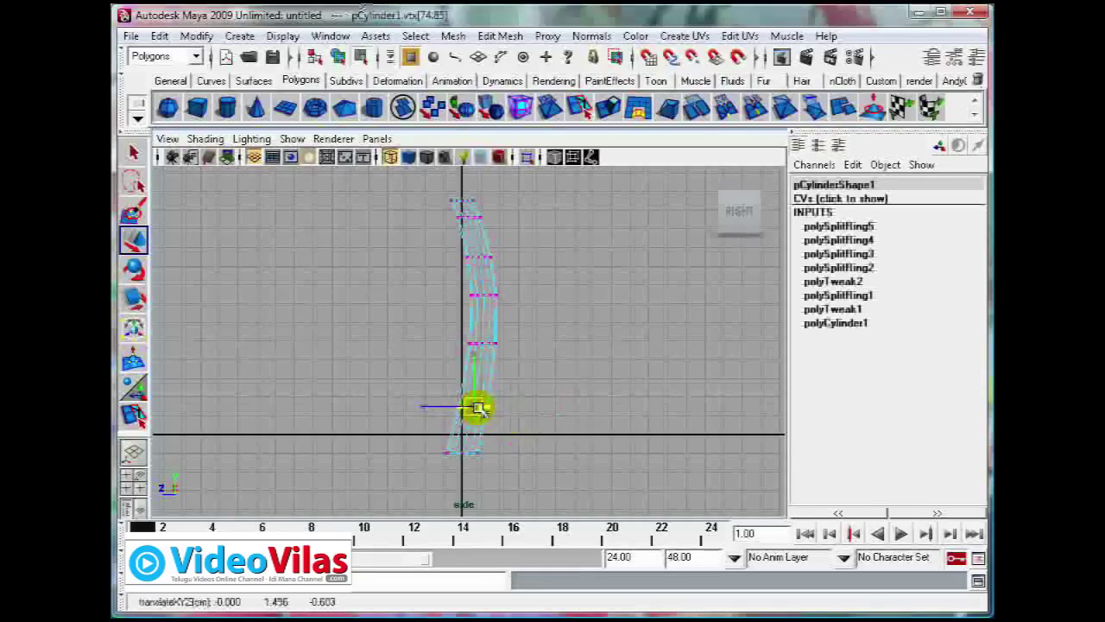
left_click(582, 390)
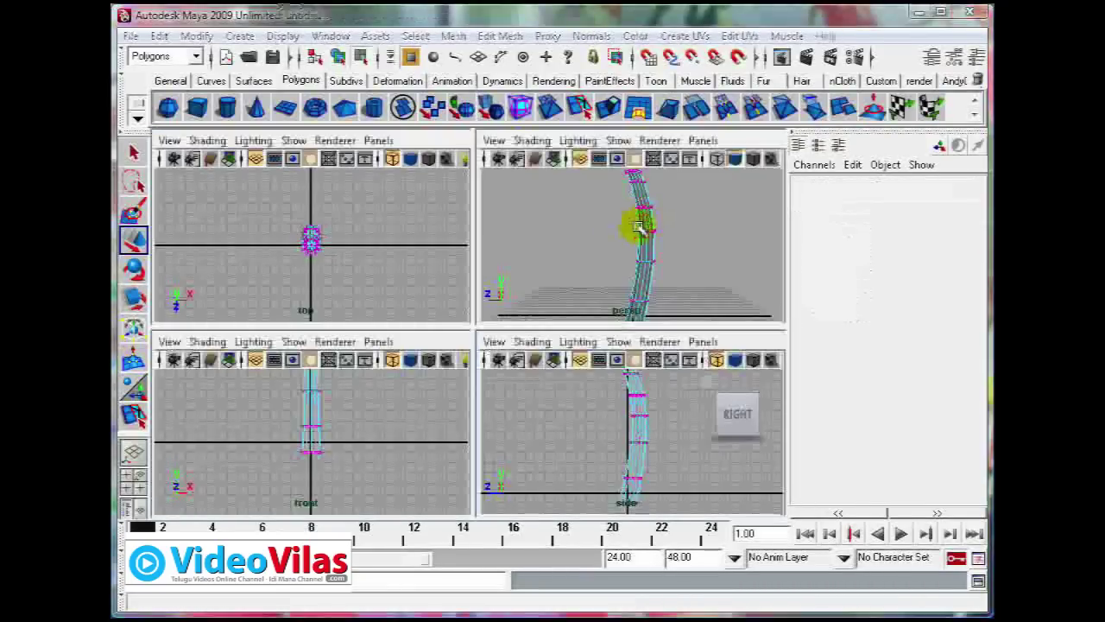
Return to the perspective view, orbit the curved handle, and select it in object mode.
key("space")
mouse_move(636, 222)
left_mouse_down("alt")
mouse_move(507, 335)
mouse_move(442, 342)
left_mouse_up("alt")
mouse_move(521, 321)
left_mouse_down("alt")
mouse_move(521, 348)
mouse_move(400, 347)
mouse_move(495, 342)
left_mouse_up("alt")
mouse_move(532, 314)
left_mouse_down("alt")
mouse_move(510, 320)
mouse_move(450, 292)
left_mouse_up("alt")
right_click_drag(447, 275, 518, 252)
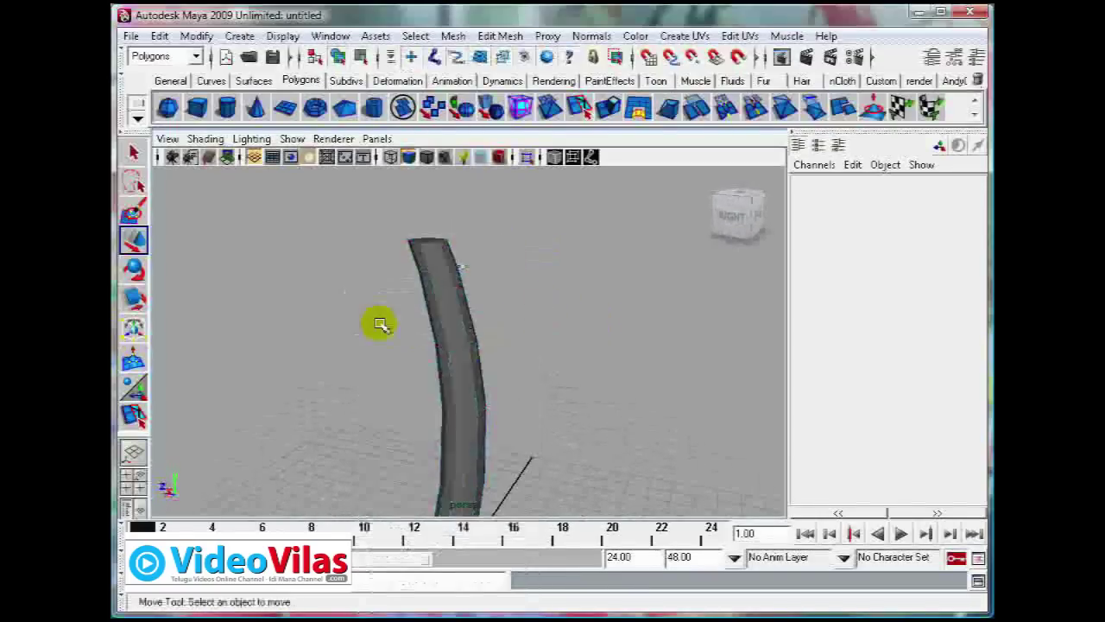
left_click_drag(562, 371, 380, 233)
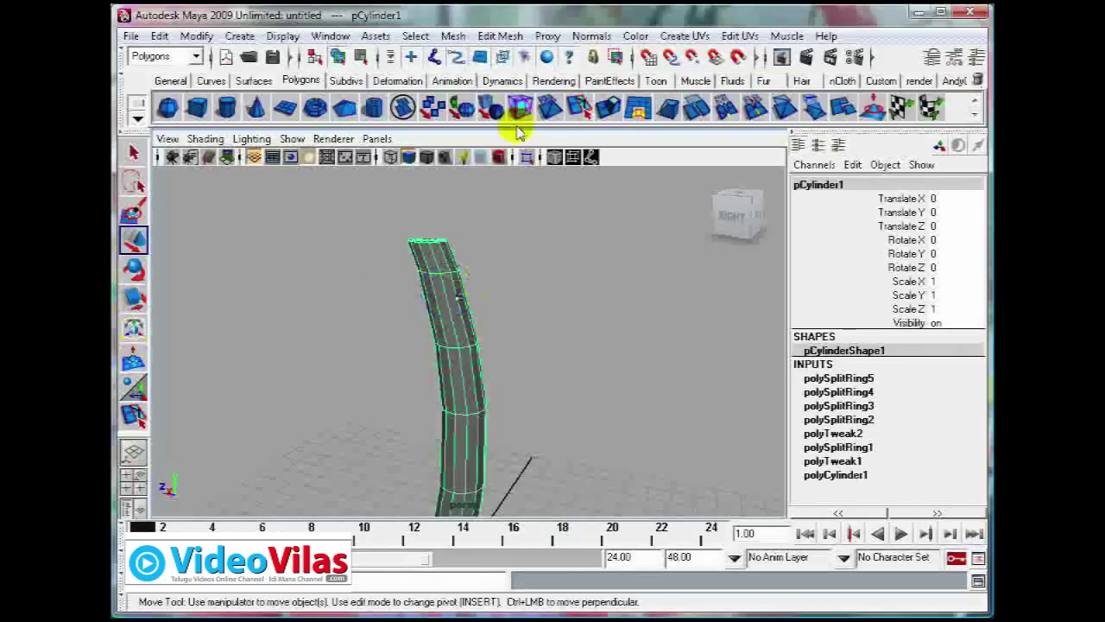
Switch to face mode and select the side faces on the upper handle.
mouse_move(479, 384)
left_mouse_down("alt")
mouse_move(476, 358)
mouse_move(389, 357)
left_mouse_up("alt")
right_click_drag(414, 279, 417, 322)
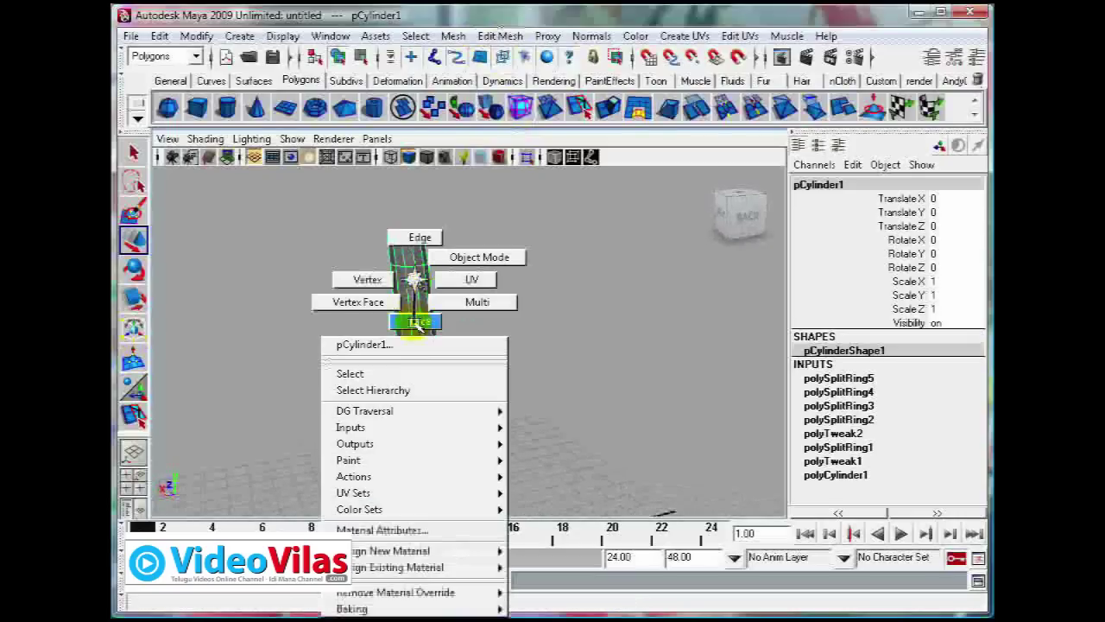
left_click(422, 292)
mouse_move(472, 329)
left_mouse_down("alt")
mouse_move(481, 333)
mouse_move(452, 309)
left_mouse_up("alt")
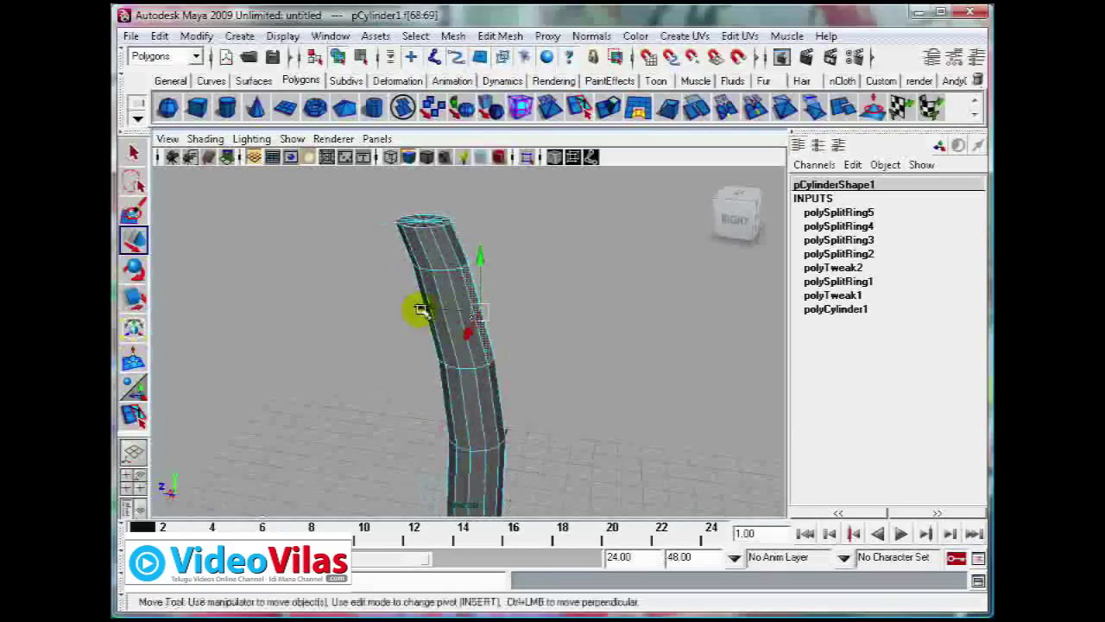
middle_click_drag(418, 311, 424, 308)
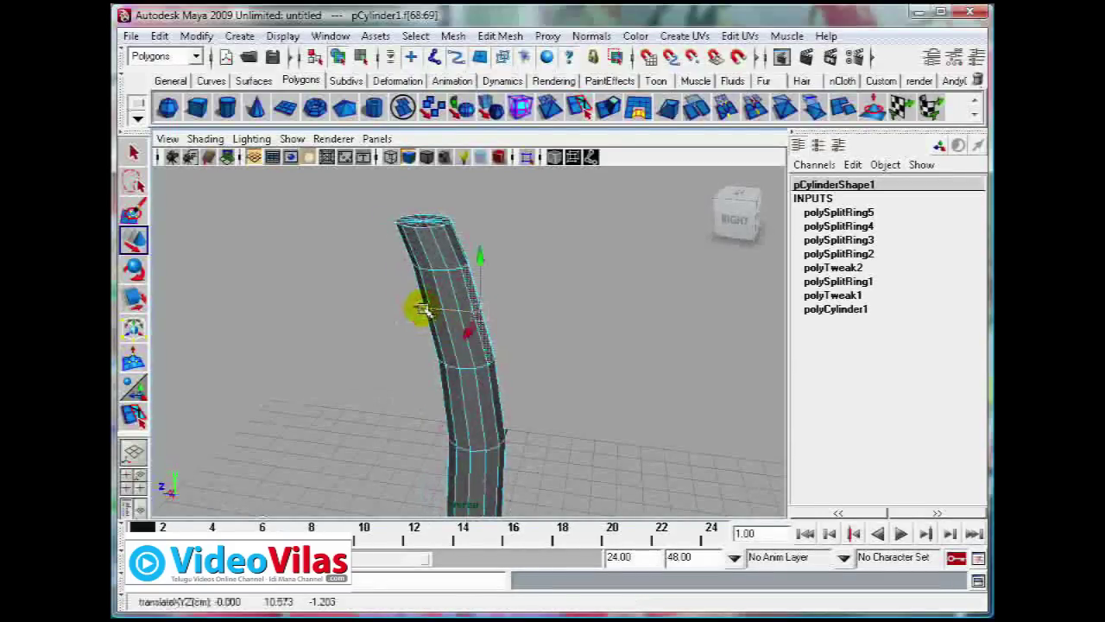
mouse_move(548, 311)
left_mouse_down("alt")
mouse_move(402, 316)
mouse_move(390, 307)
left_mouse_up("alt")
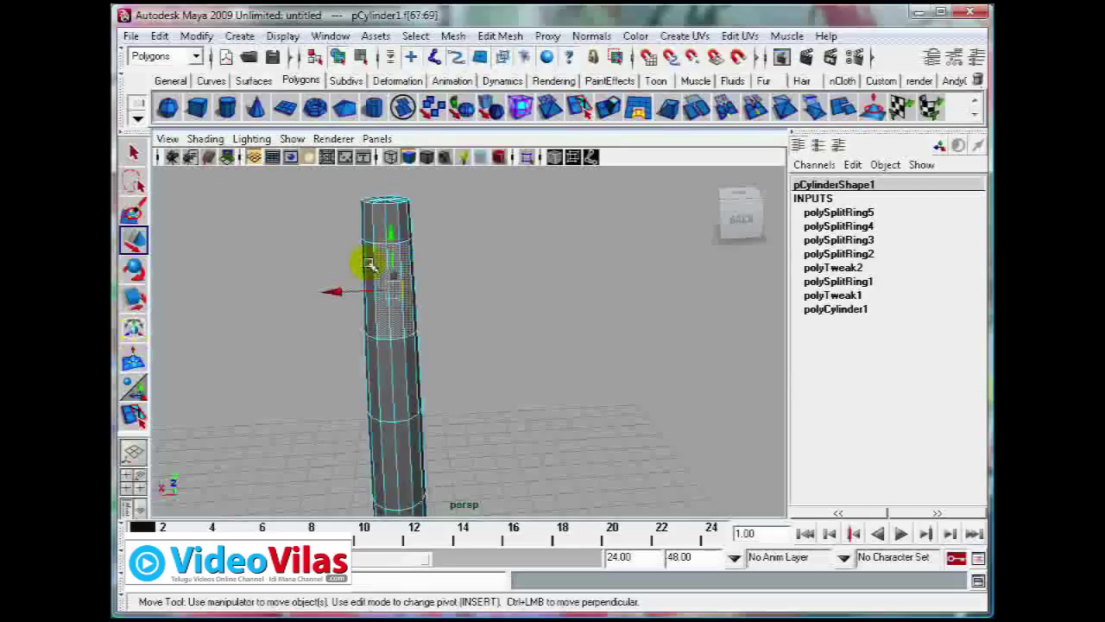
mouse_move(476, 307)
left_mouse_down("alt")
mouse_move(523, 303)
mouse_move(464, 130)
left_mouse_up("alt")
Extrude the selected faces out 0.285 and scale them to 0.766 × 0.951 × 0.901.
left_click(488, 36)
left_click(501, 79)
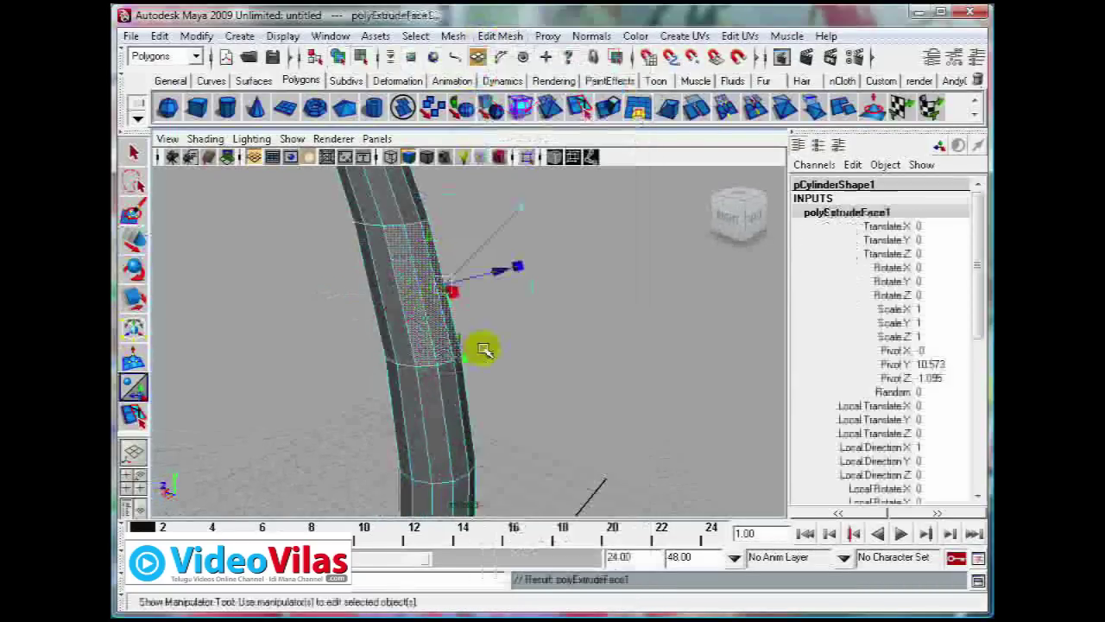
mouse_move(523, 206)
left_mouse_down("alt")
mouse_move(426, 291)
mouse_move(587, 295)
left_mouse_up("alt")
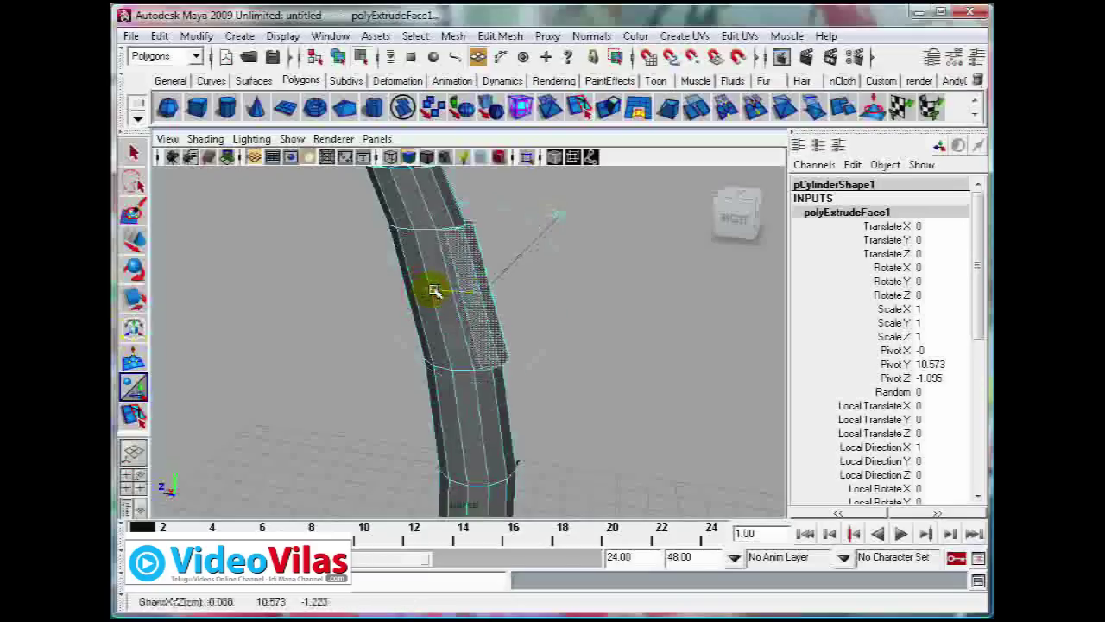
left_click_drag(421, 292, 431, 291)
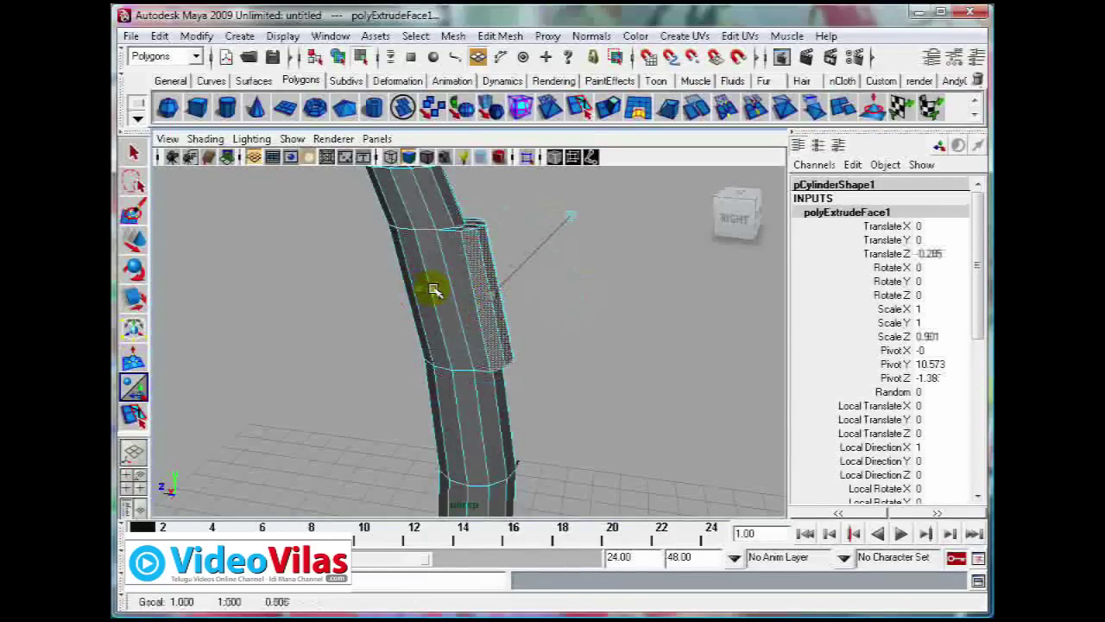
left_click_drag(431, 290, 427, 290)
mouse_move(520, 347)
left_mouse_down("alt")
mouse_move(439, 321)
mouse_move(308, 313)
left_mouse_up("alt")
middle_click_drag(322, 315, 333, 315)
mouse_move(469, 343)
left_mouse_down("alt")
mouse_move(464, 323)
mouse_move(491, 316)
mouse_move(557, 322)
mouse_move(548, 362)
mouse_move(518, 353)
mouse_move(538, 348)
left_mouse_up("alt")
middle_click_drag(538, 348, 480, 245)
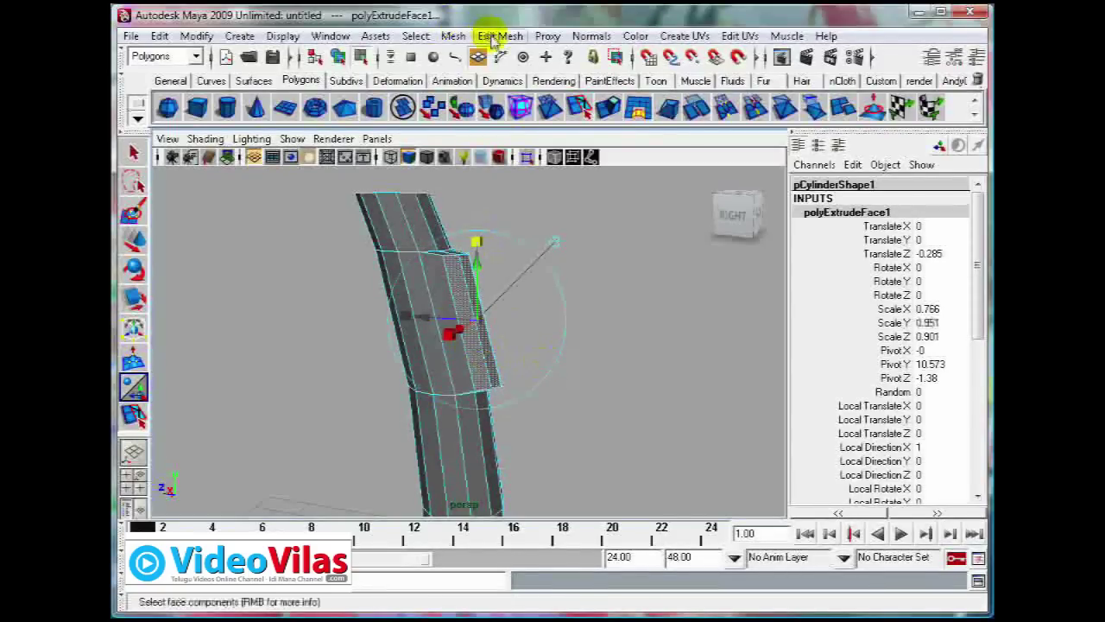
left_click(492, 38)
Extrude the faces again 2.928 into a blade, scale its end taller, and return to Object Mode.
left_click(511, 87)
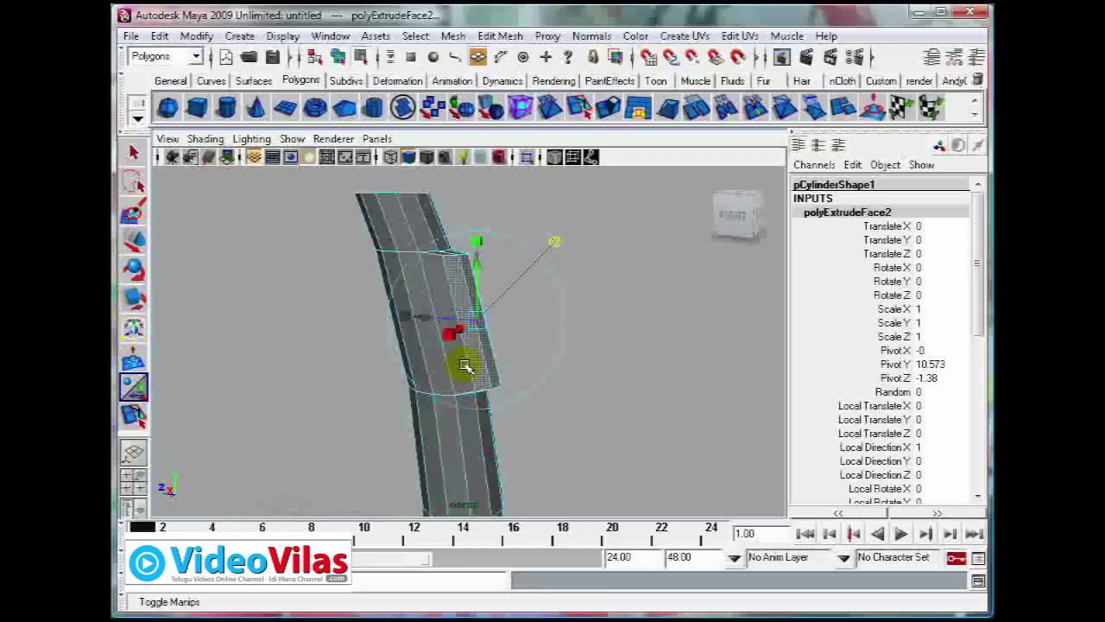
mouse_move(441, 365)
left_mouse_down()
mouse_move(507, 351)
mouse_move(562, 370)
mouse_move(582, 395)
mouse_move(555, 366)
mouse_move(600, 322)
mouse_move(533, 320)
mouse_move(607, 326)
mouse_move(634, 353)
mouse_move(331, 374)
mouse_move(376, 372)
left_mouse_up()
left_click_drag(464, 390, 575, 368, "alt")
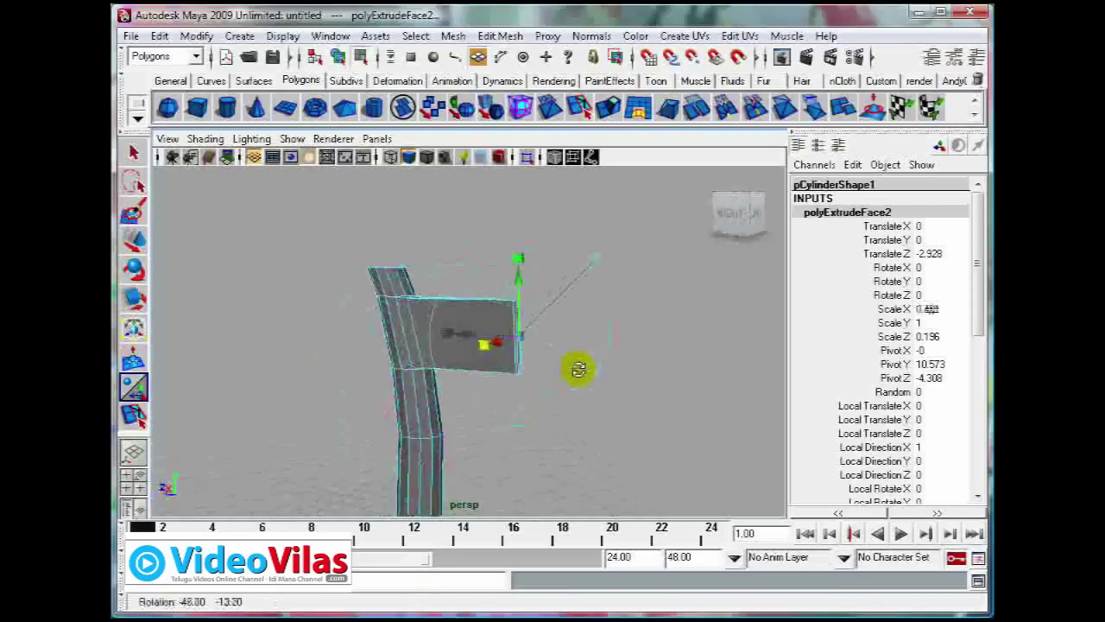
mouse_move(523, 256)
left_mouse_down()
mouse_move(524, 184)
mouse_move(602, 335)
mouse_move(555, 337)
mouse_move(562, 346)
left_mouse_up()
left_click(617, 353)
left_click_drag(528, 311, 455, 279, "alt")
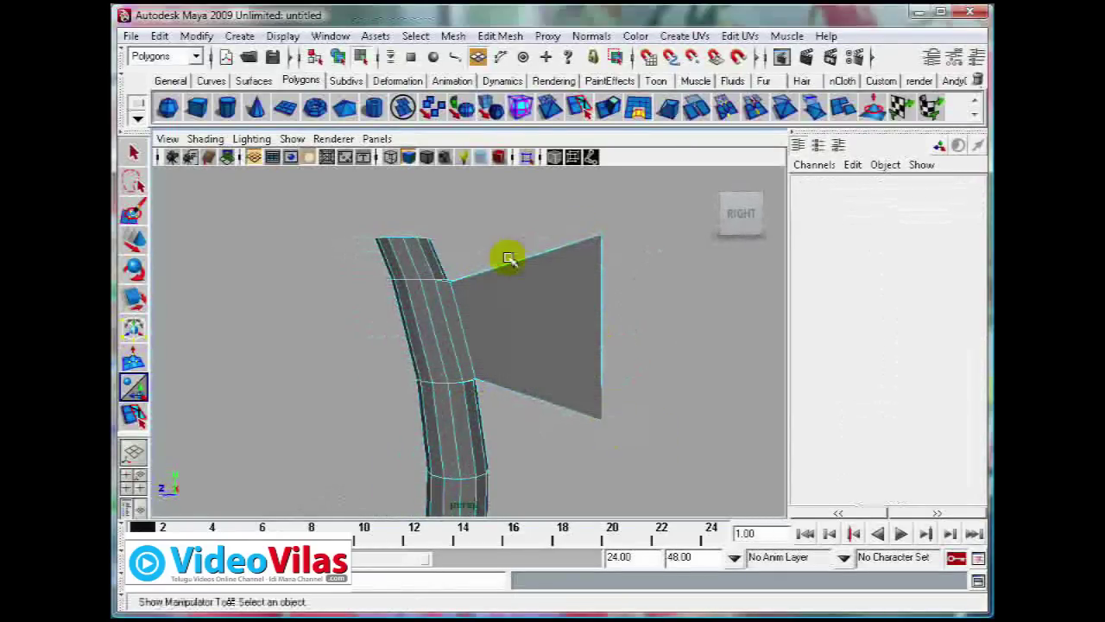
right_click_drag(537, 257, 572, 228)
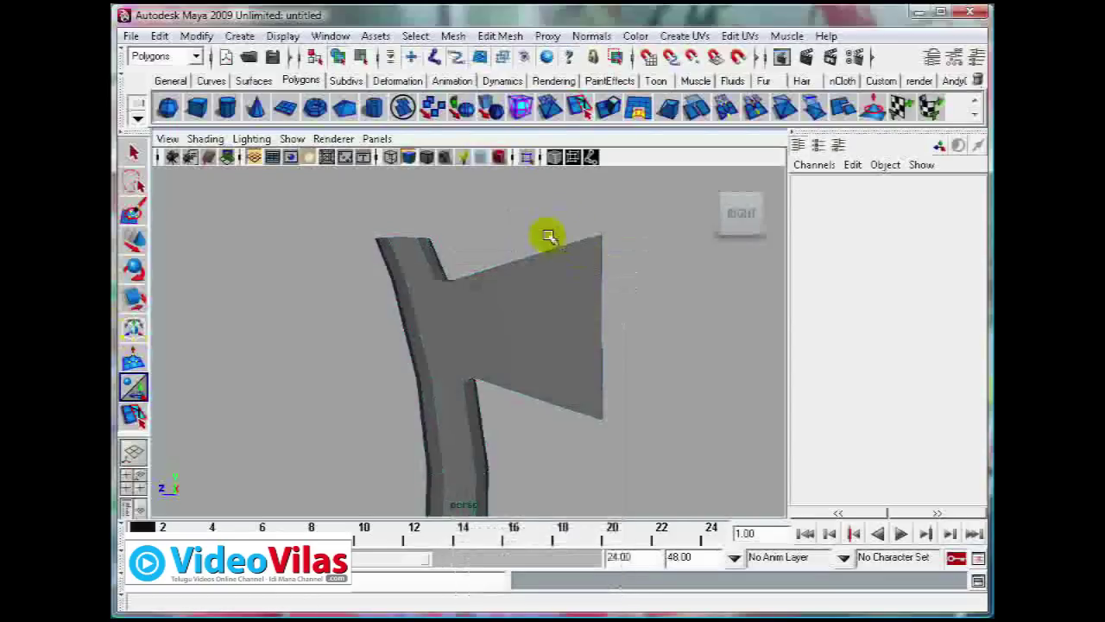
left_click(573, 288)
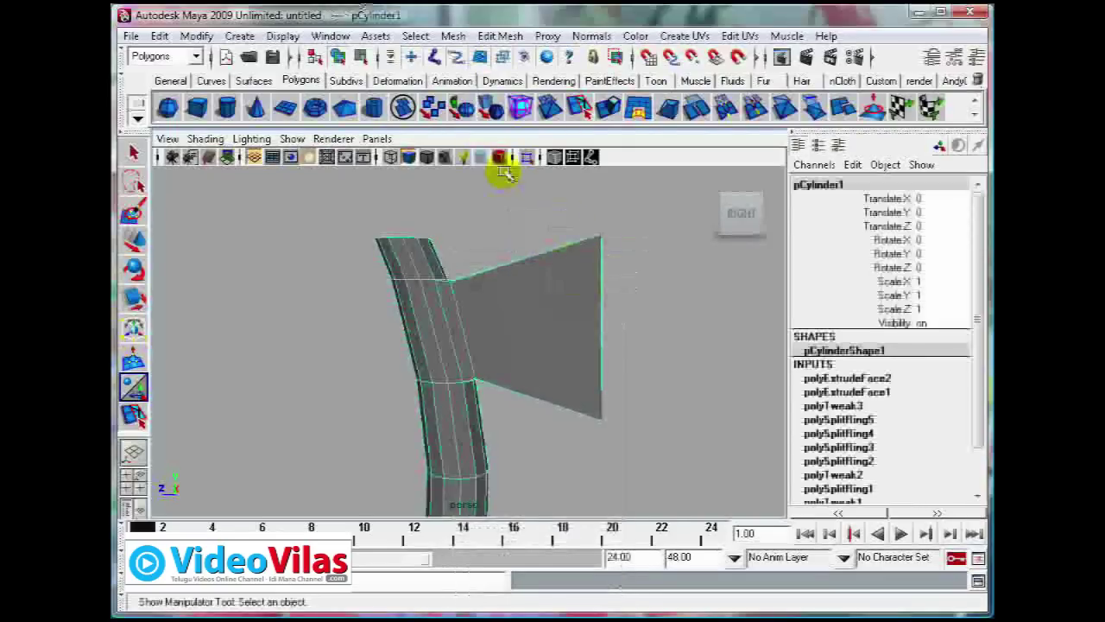
Insert a vertical edge loop across the blade and scale it down in Y to pinch it.
left_click(503, 38)
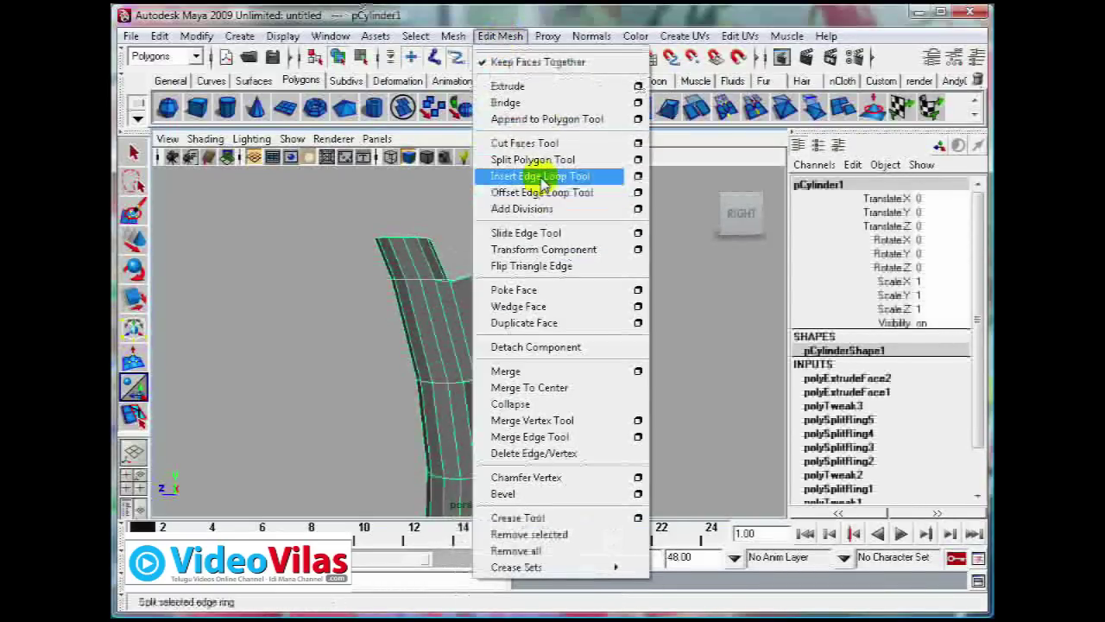
left_click(546, 176)
left_click(520, 261)
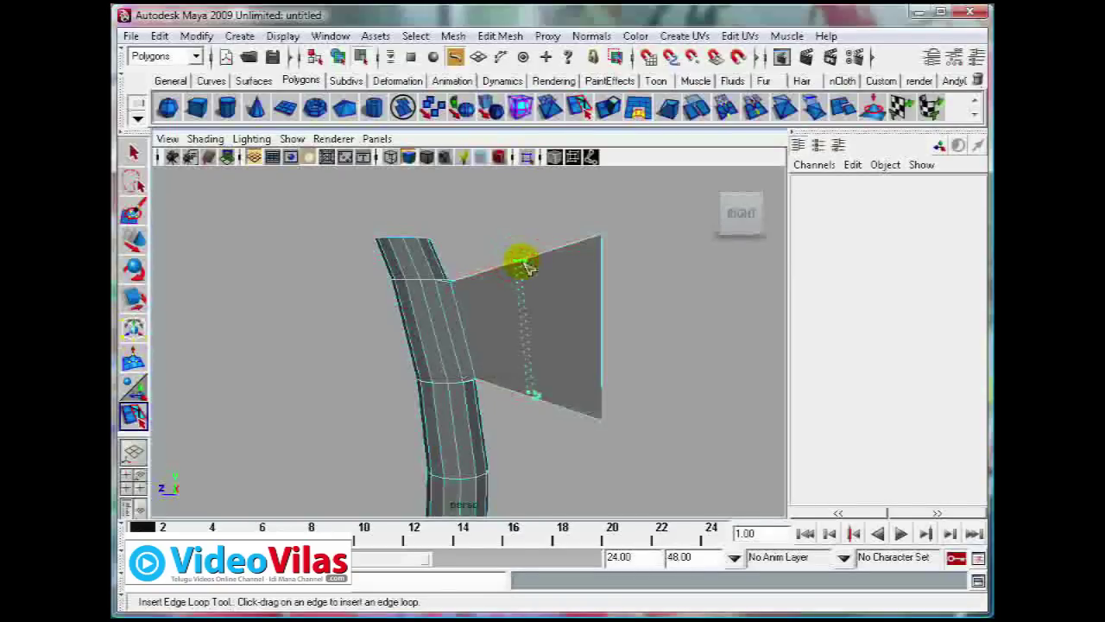
left_click_drag(629, 311, 622, 316)
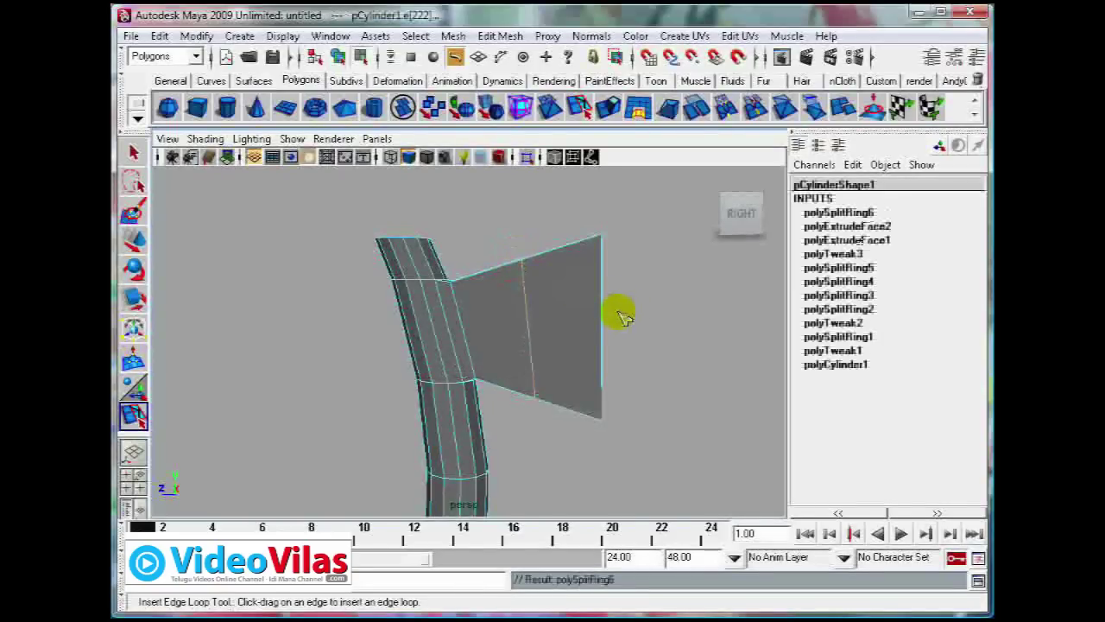
key("r")
left_click_drag(533, 250, 533, 281)
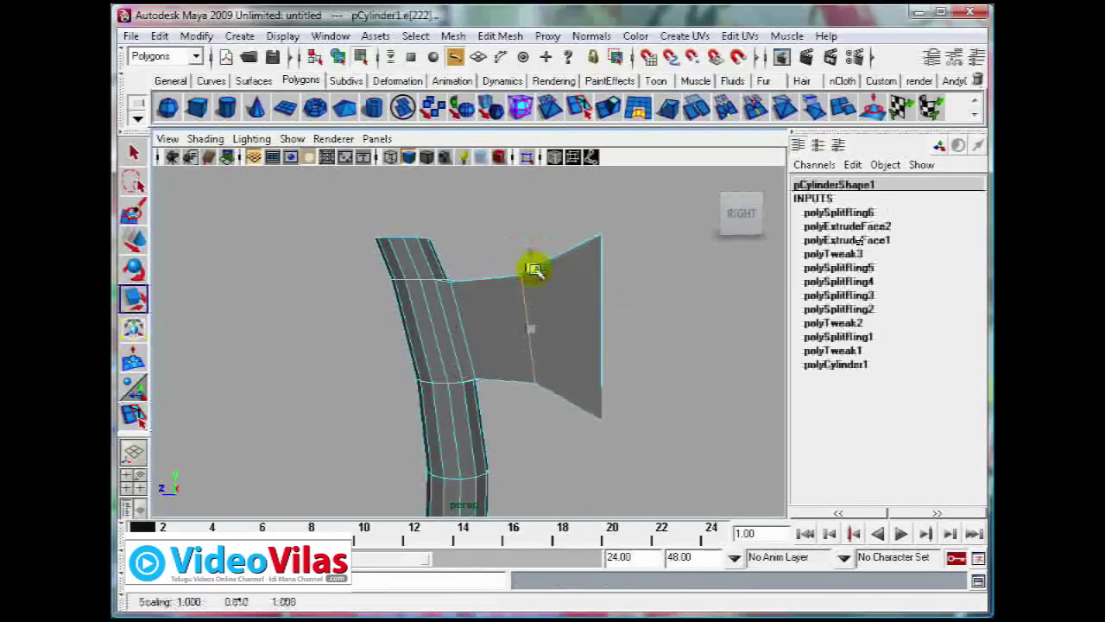
left_click_drag(567, 303, 533, 328, "alt")
key("e")
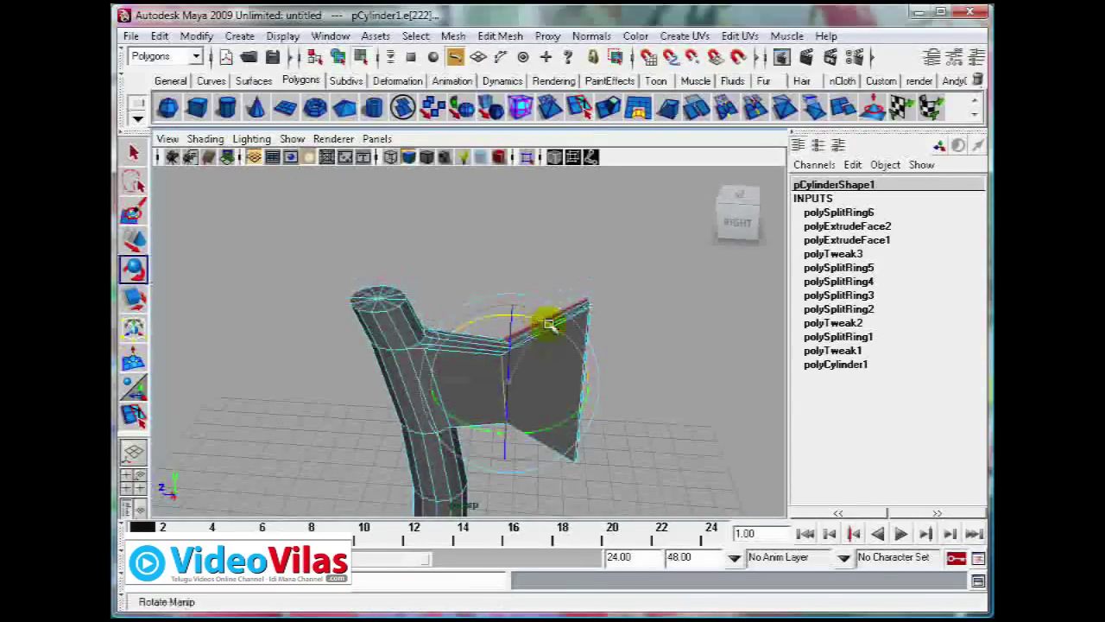
left_click(562, 367)
left_click_drag(562, 377, 548, 329, "alt")
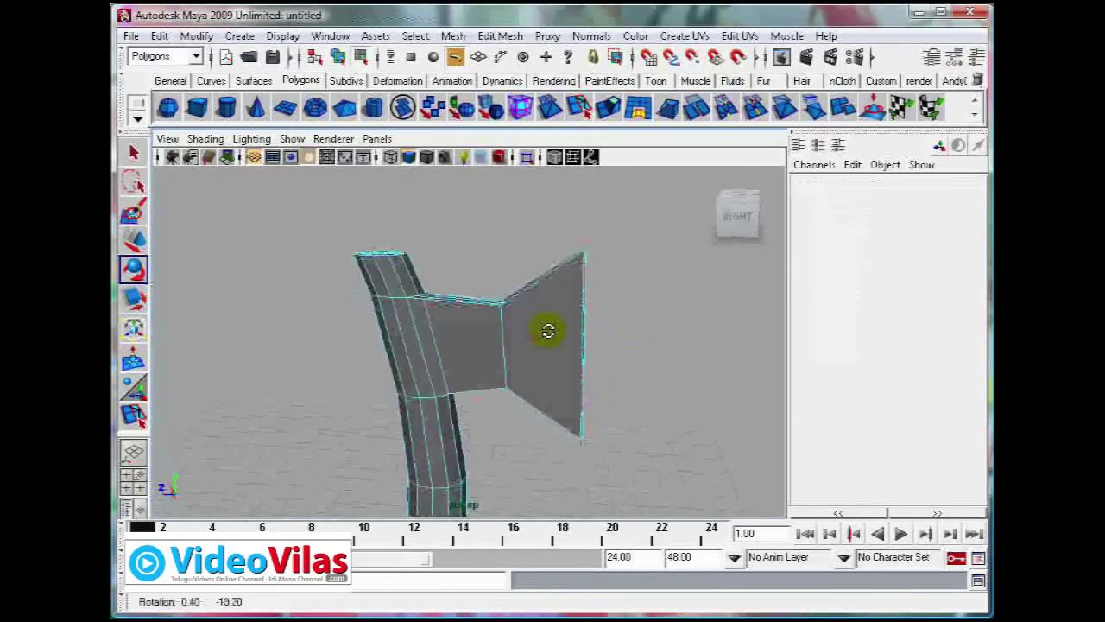
Add a second edge loop near the blade's neck and squeeze it vertically to 0.923.
left_click(500, 36)
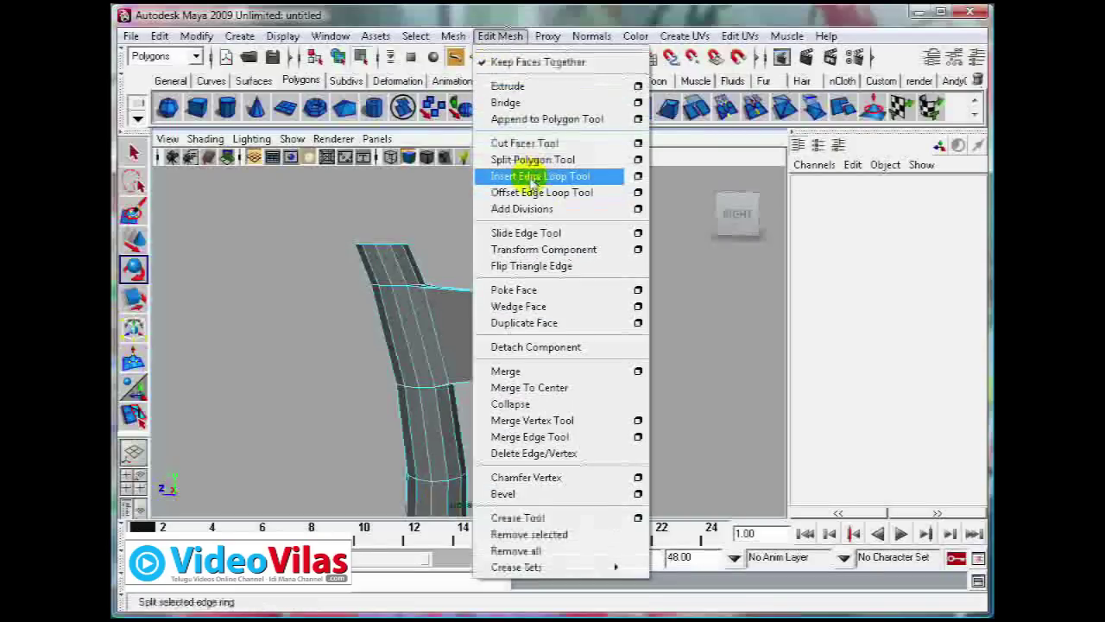
left_click(527, 177)
left_click(467, 297)
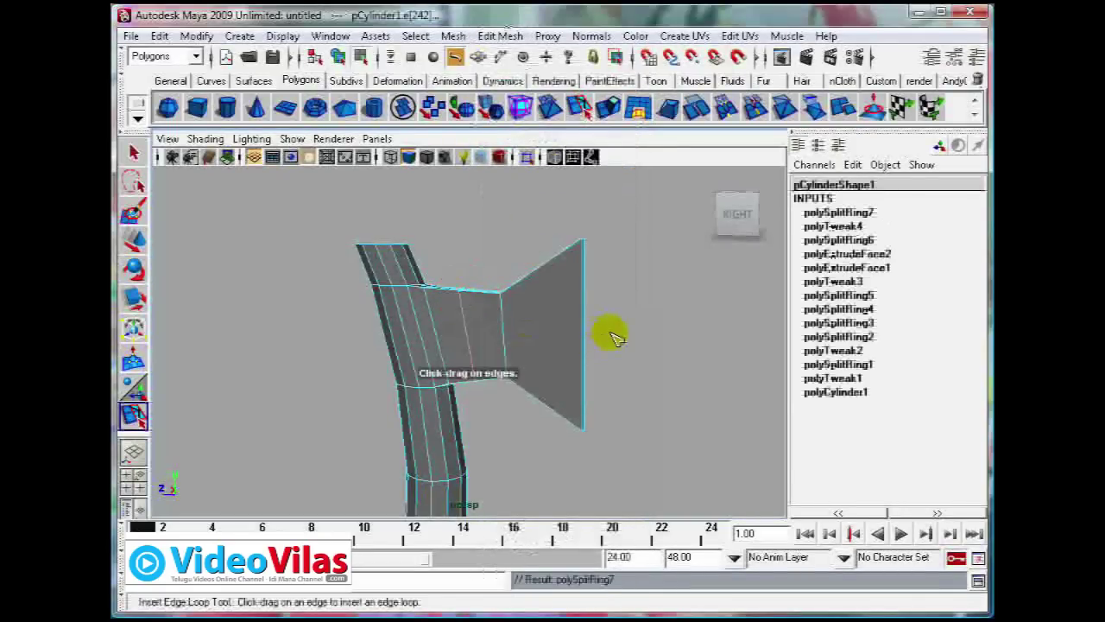
key("r")
left_click_drag(472, 253, 474, 268)
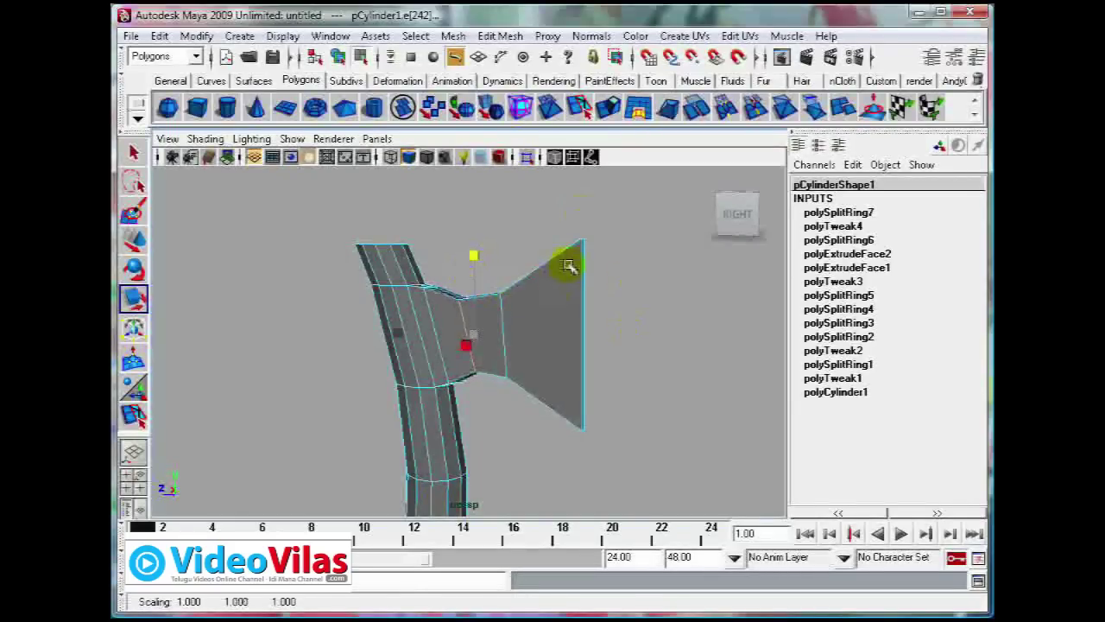
Zoom in on the blade's neck and switch to vertex selection mode.
right_click_drag(568, 270, 635, 235)
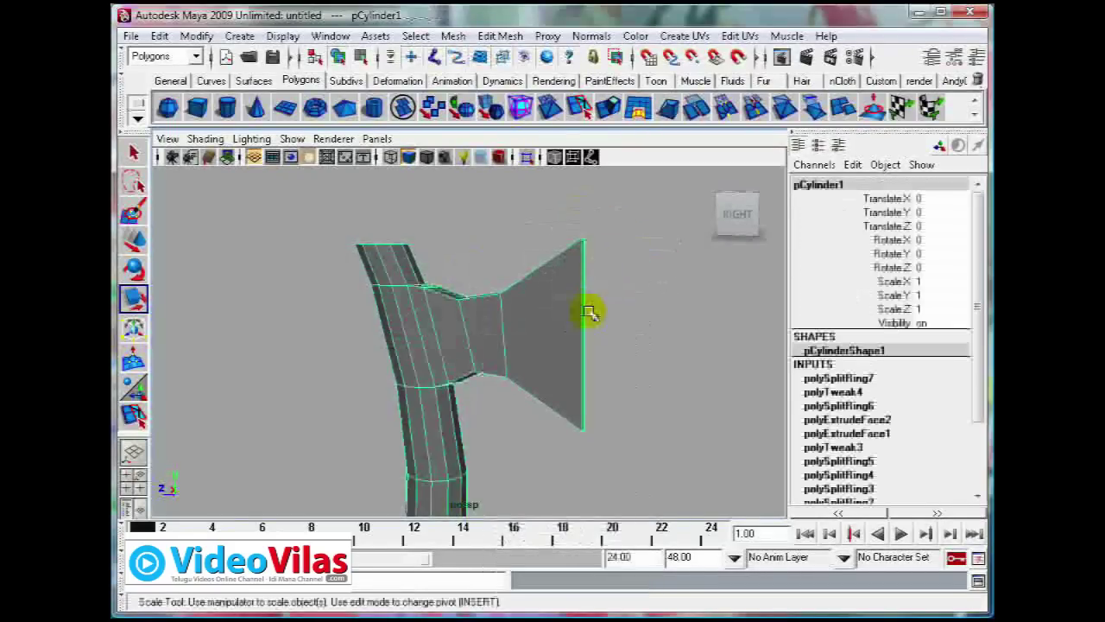
left_click_drag(565, 324, 541, 325, "alt")
scroll(545, 323, "up", 2)
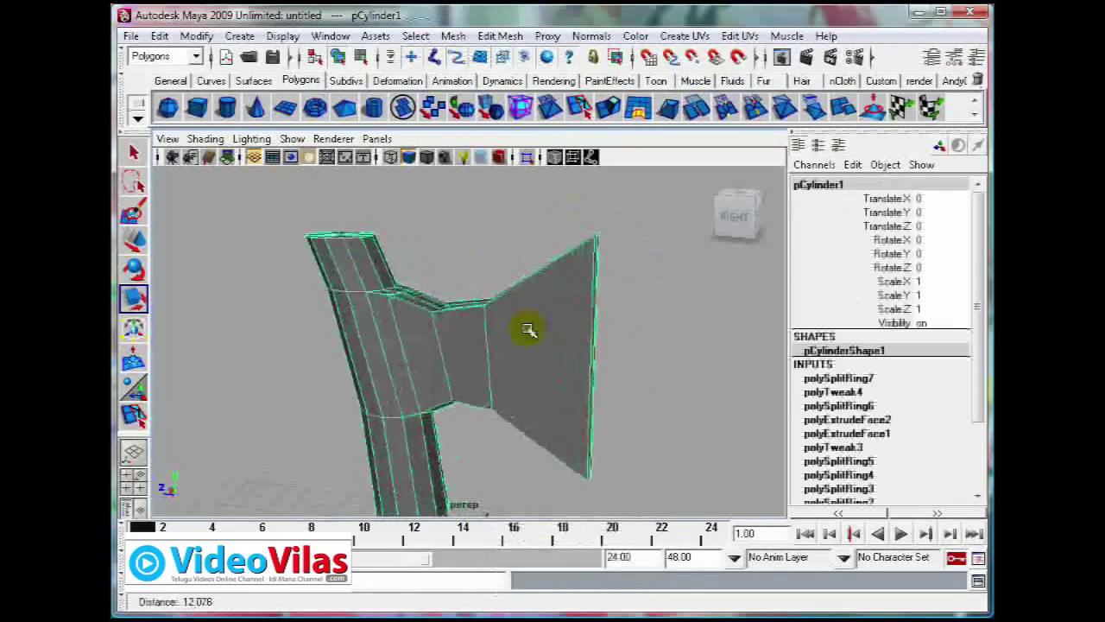
scroll(471, 306, "up", 5)
right_click(472, 296)
left_click(438, 298)
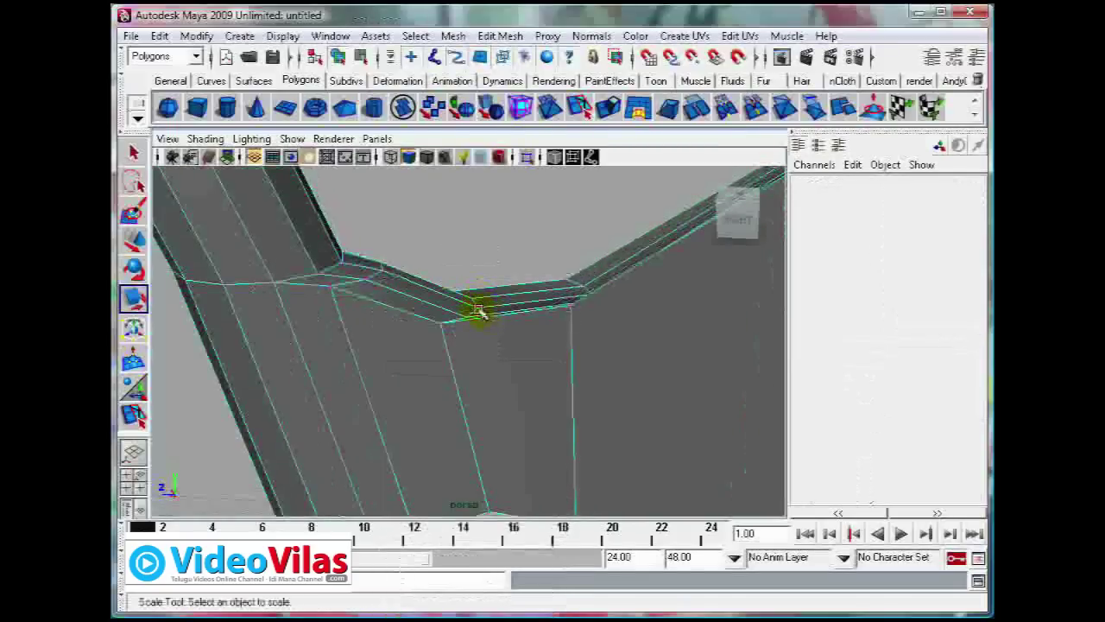
Slide the vertices along the top of the neck left so the edge runs smoothly.
left_click(497, 316)
key("w")
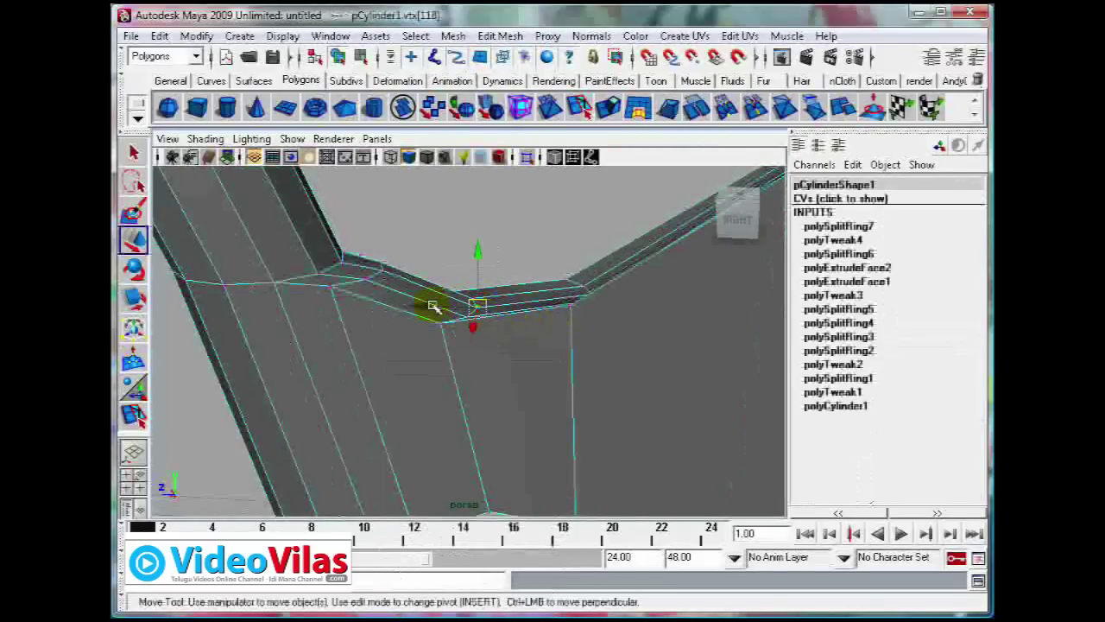
left_click_drag(460, 304, 423, 304)
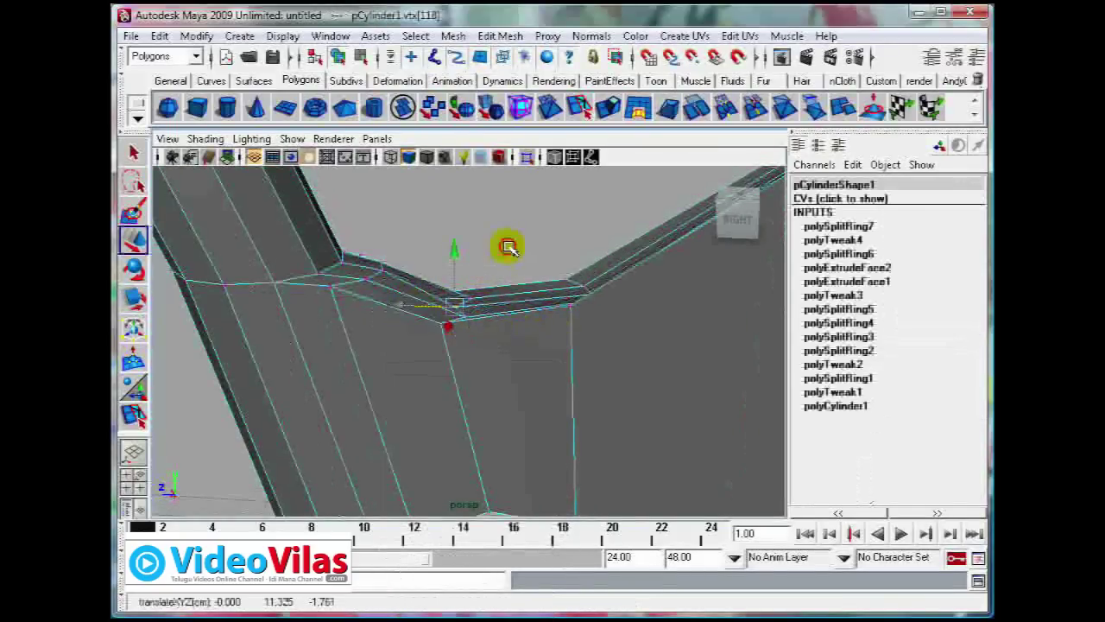
left_click(475, 299)
left_click(483, 315)
left_click_drag(473, 302, 399, 298)
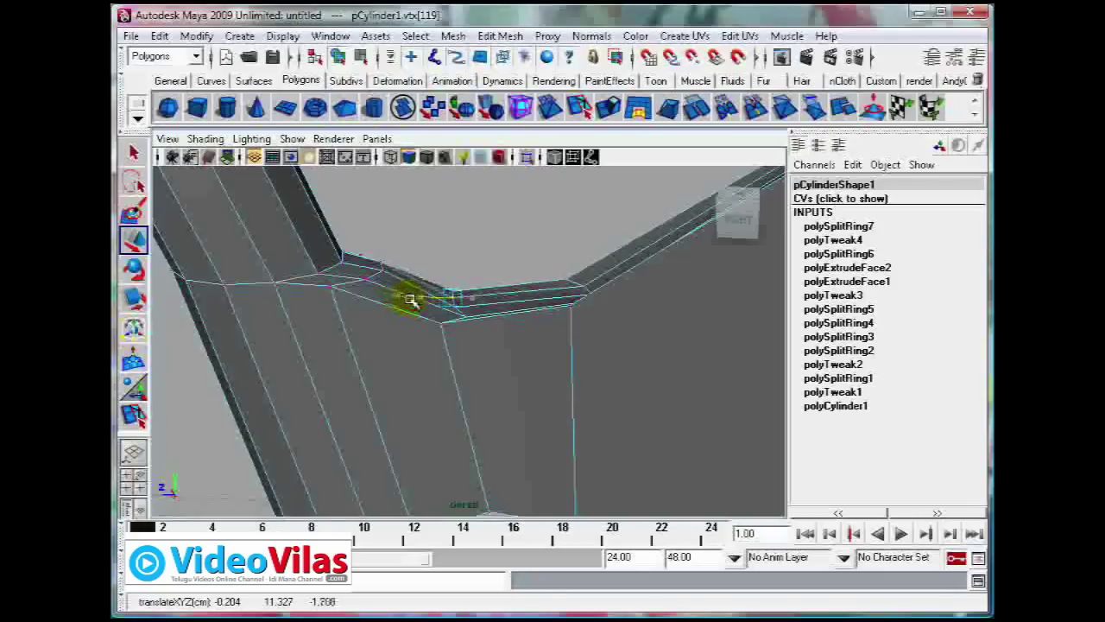
left_click(470, 313)
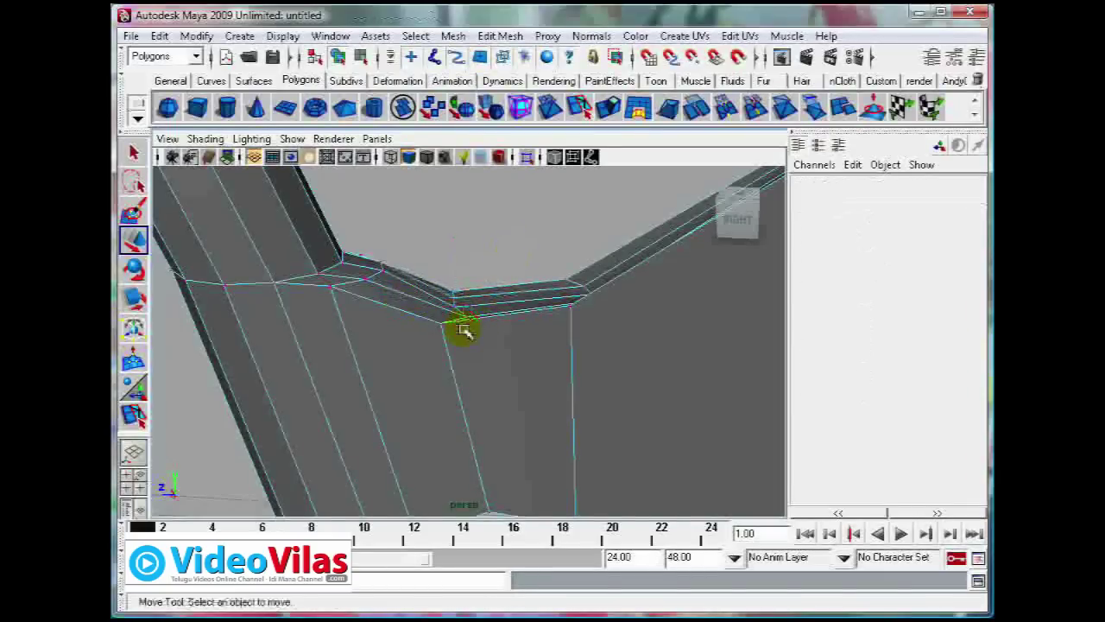
left_click(424, 314)
left_click_drag(424, 314, 422, 317)
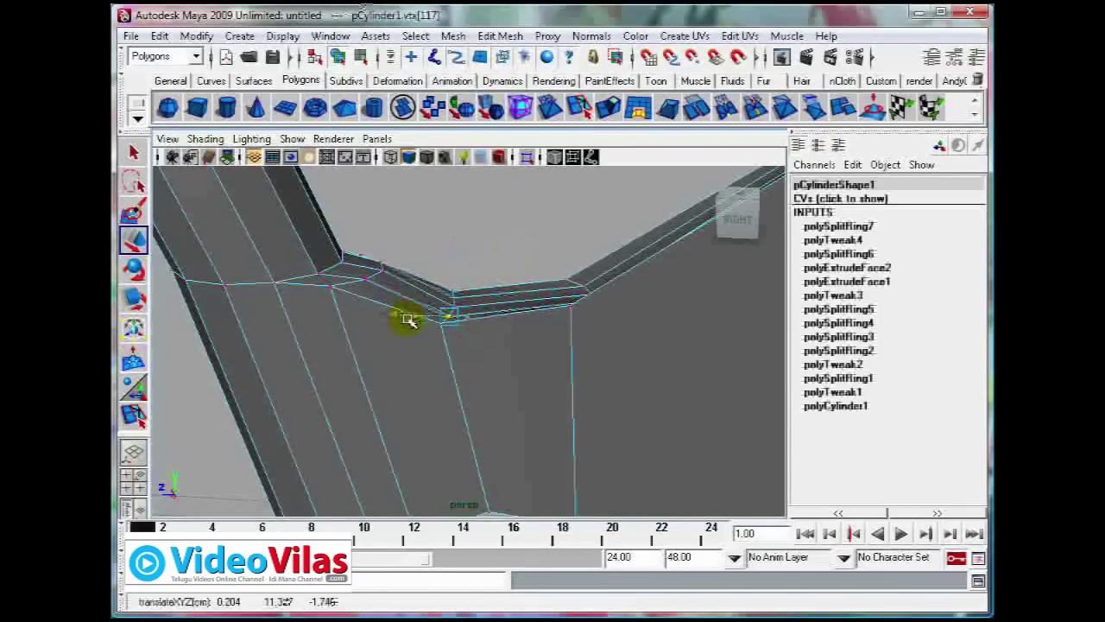
left_click(452, 308)
left_click(420, 308)
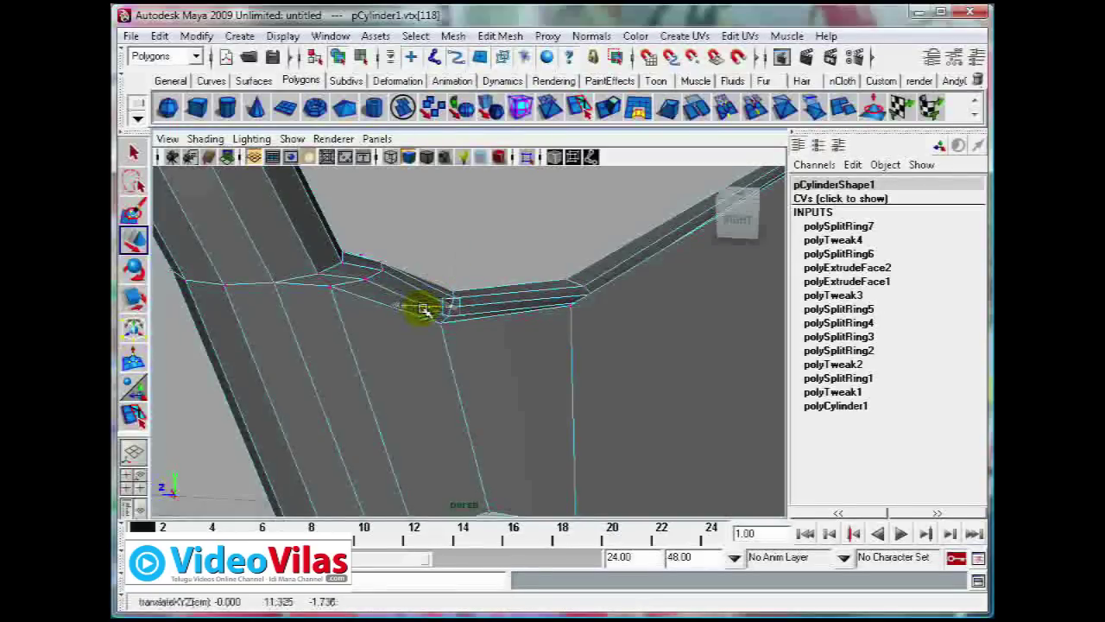
Nudge the vertices where the blade joins the neck into line, then frame the whole axe.
left_click(526, 257)
mouse_move(555, 267)
left_mouse_down("alt")
mouse_move(531, 291)
mouse_move(423, 332)
mouse_move(481, 314)
mouse_move(474, 288)
left_mouse_up("alt")
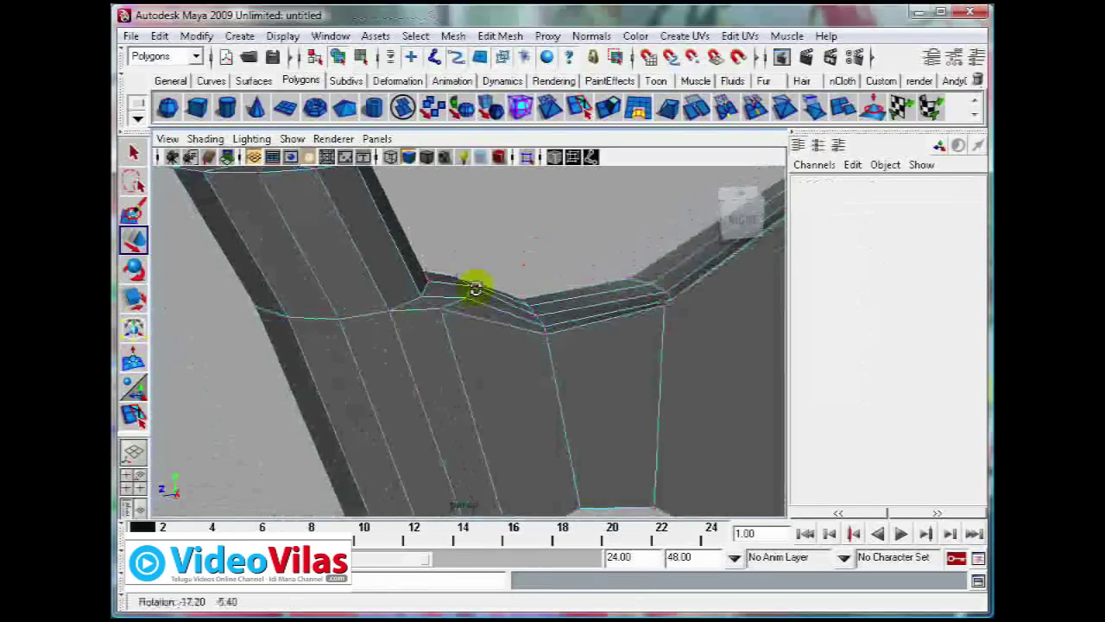
left_click(433, 297)
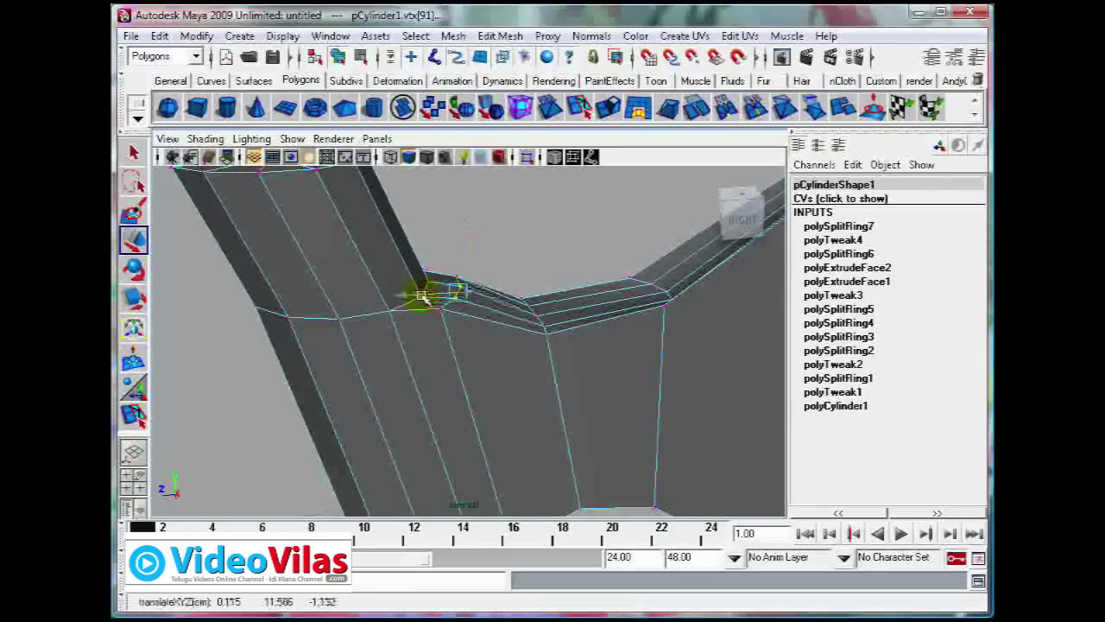
left_click(662, 284)
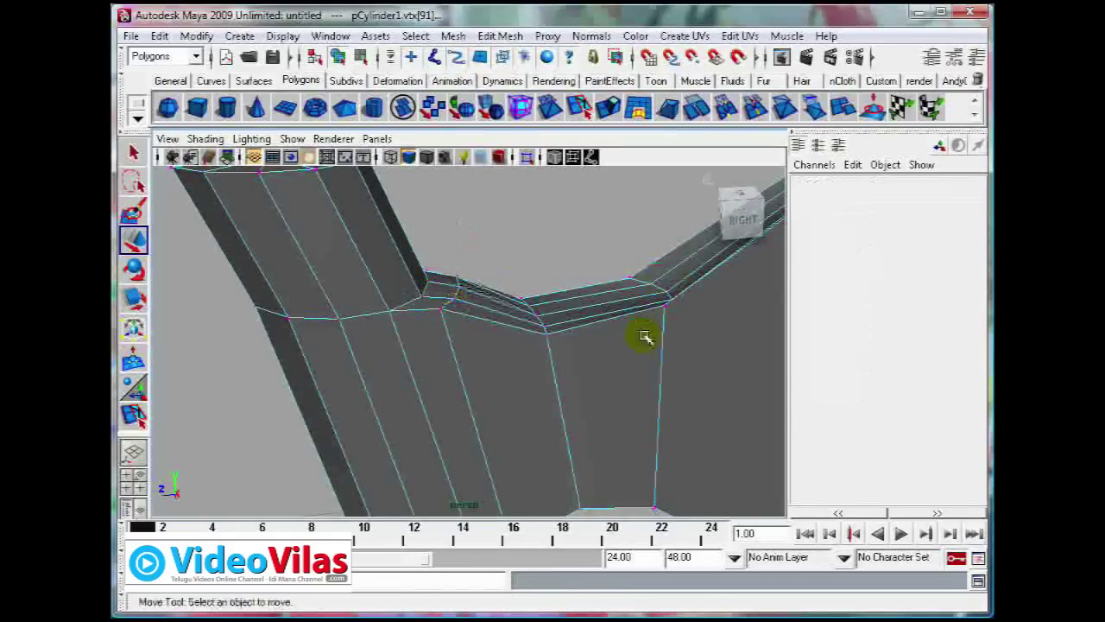
left_click_drag(609, 338, 623, 329, "alt")
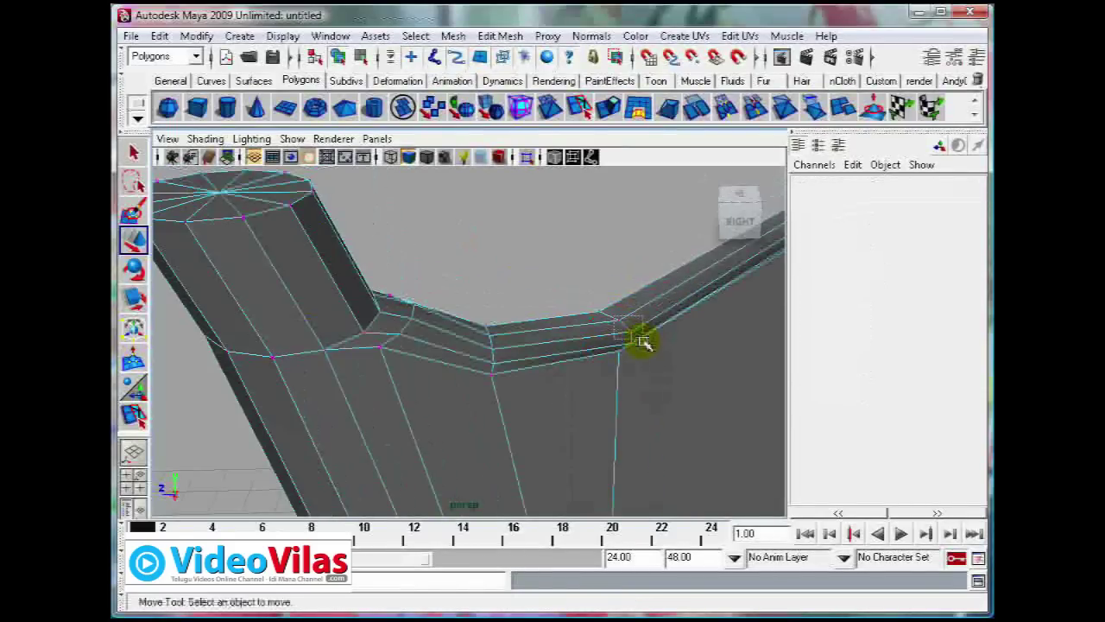
left_click(639, 345)
left_click_drag(604, 333, 575, 328)
left_click(616, 325)
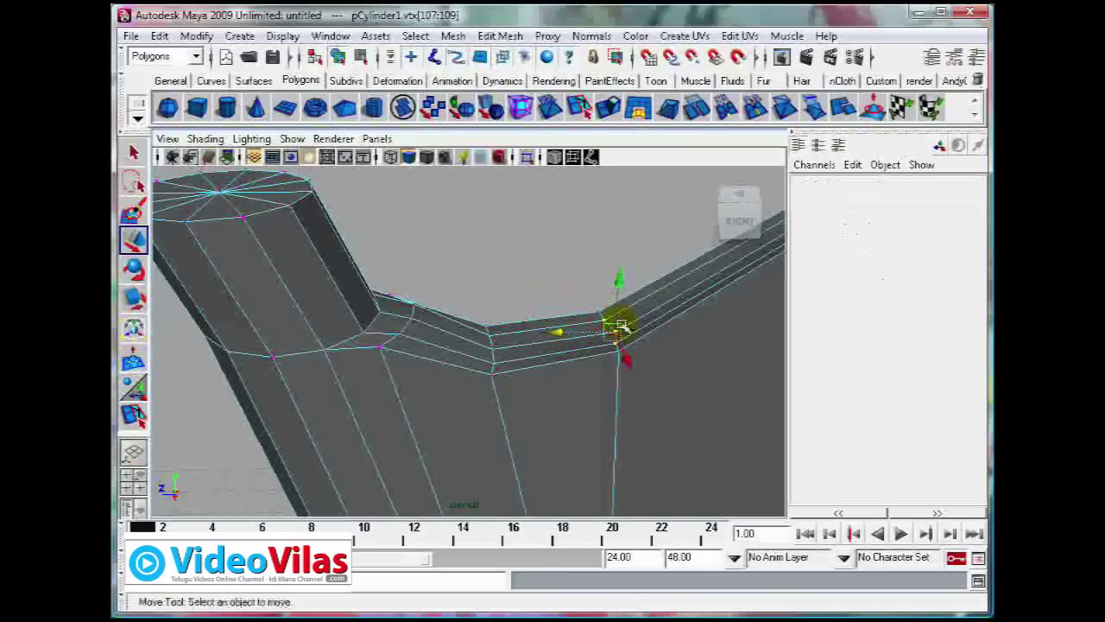
left_click(594, 336)
left_click_drag(592, 331, 586, 334)
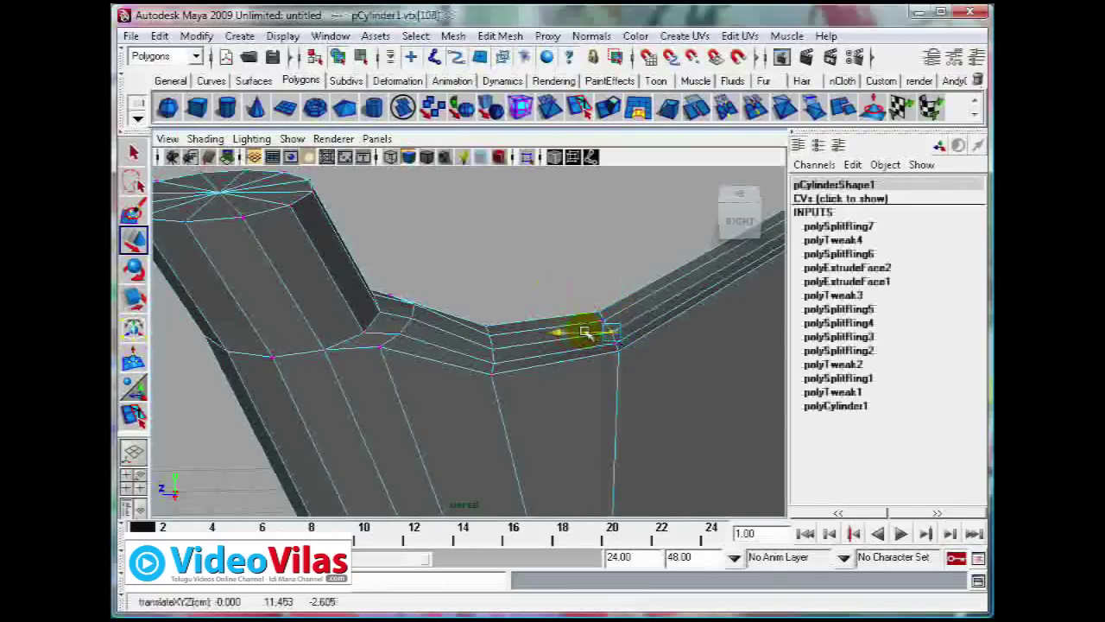
left_click(536, 273)
key("f")
left_click_drag(587, 328, 538, 266, "alt")
left_click(614, 285)
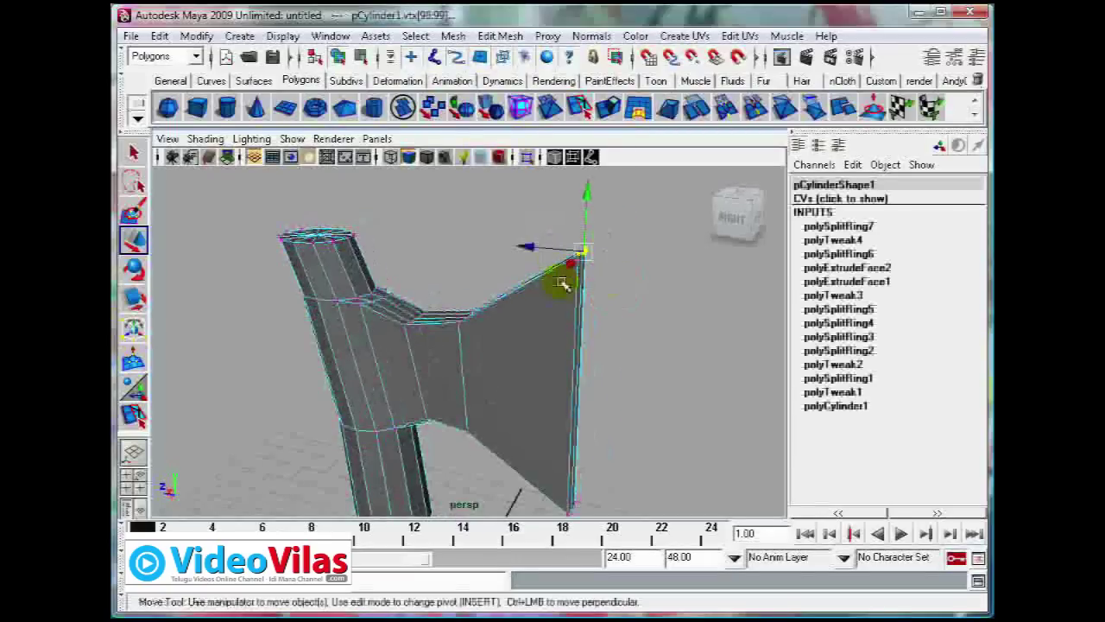
Scale the top and bottom vertices of the blade's outer edge flat along X.
left_click_drag(547, 310, 518, 317, "alt")
key("r")
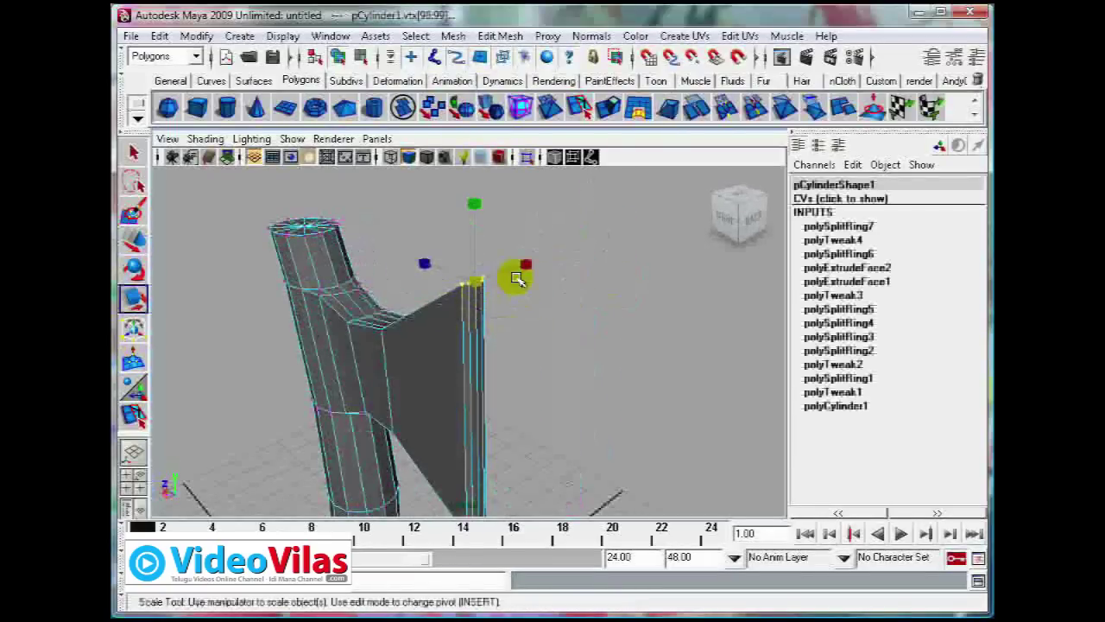
left_click_drag(524, 263, 506, 274)
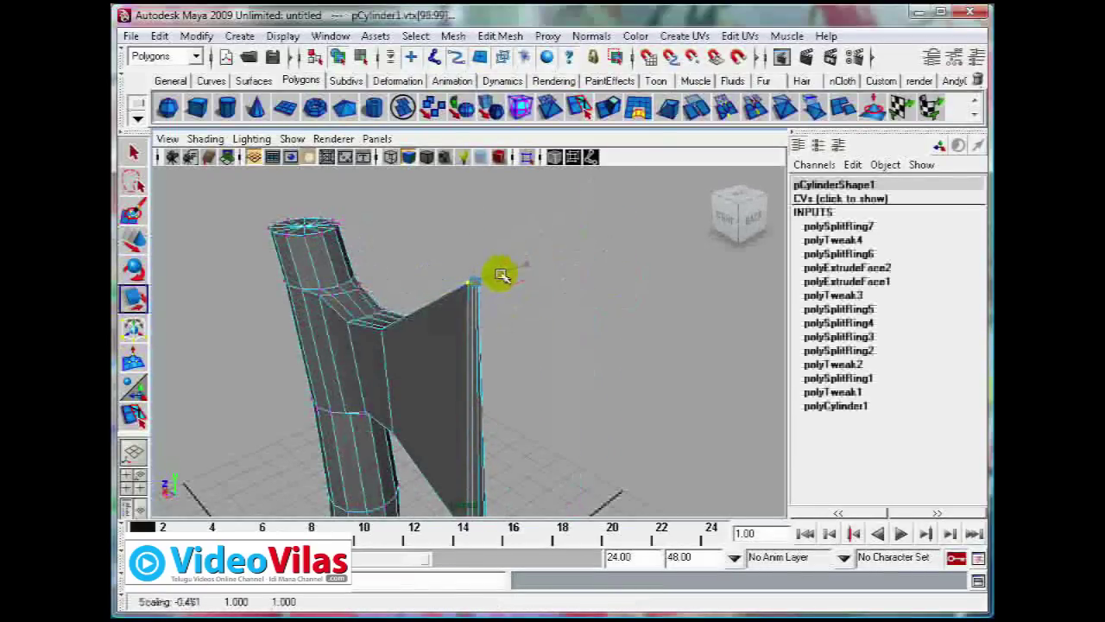
left_click_drag(501, 375, 535, 451, "alt")
left_click_drag(471, 522, 464, 508)
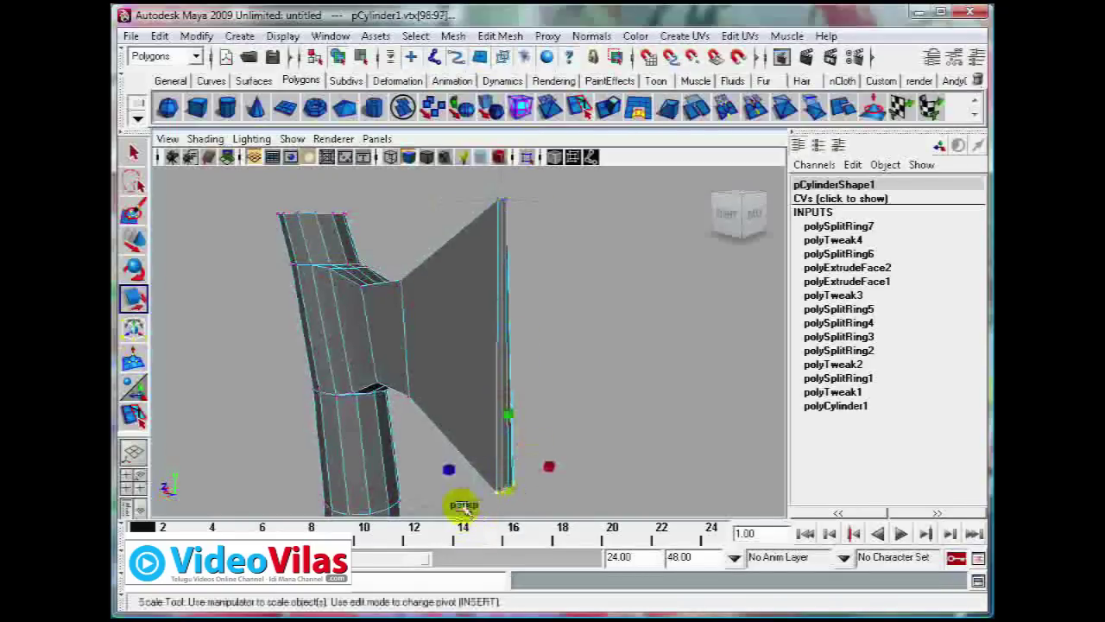
left_click_drag(549, 467, 523, 476)
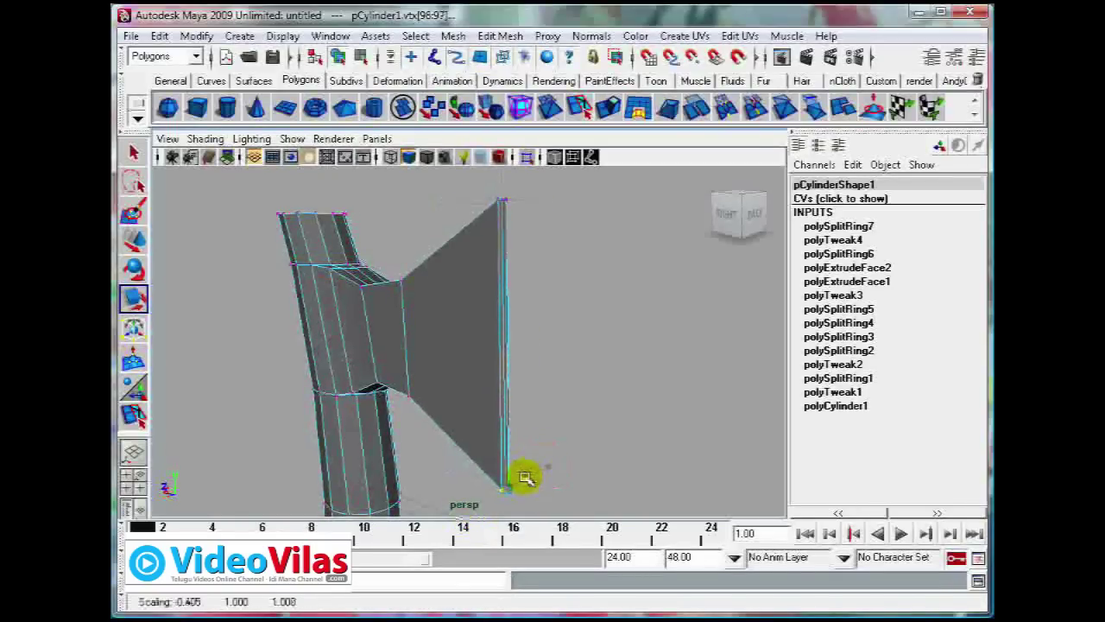
left_click(565, 346)
Inspect the finished axe from several angles, then select the mesh.
mouse_move(553, 348)
left_mouse_down("alt")
mouse_move(567, 319)
mouse_move(567, 338)
mouse_move(561, 320)
left_mouse_up("alt")
mouse_move(575, 281)
left_mouse_down("alt")
mouse_move(454, 345)
mouse_move(358, 360)
mouse_move(276, 348)
mouse_move(291, 333)
mouse_move(486, 326)
mouse_move(529, 312)
mouse_move(298, 318)
mouse_move(444, 296)
mouse_move(492, 291)
mouse_move(562, 311)
mouse_move(484, 336)
left_mouse_up("alt")
key("r")
right_click_drag(558, 334, 556, 296, "alt")
left_click_drag(556, 296, 477, 300, "alt")
left_click(478, 300)
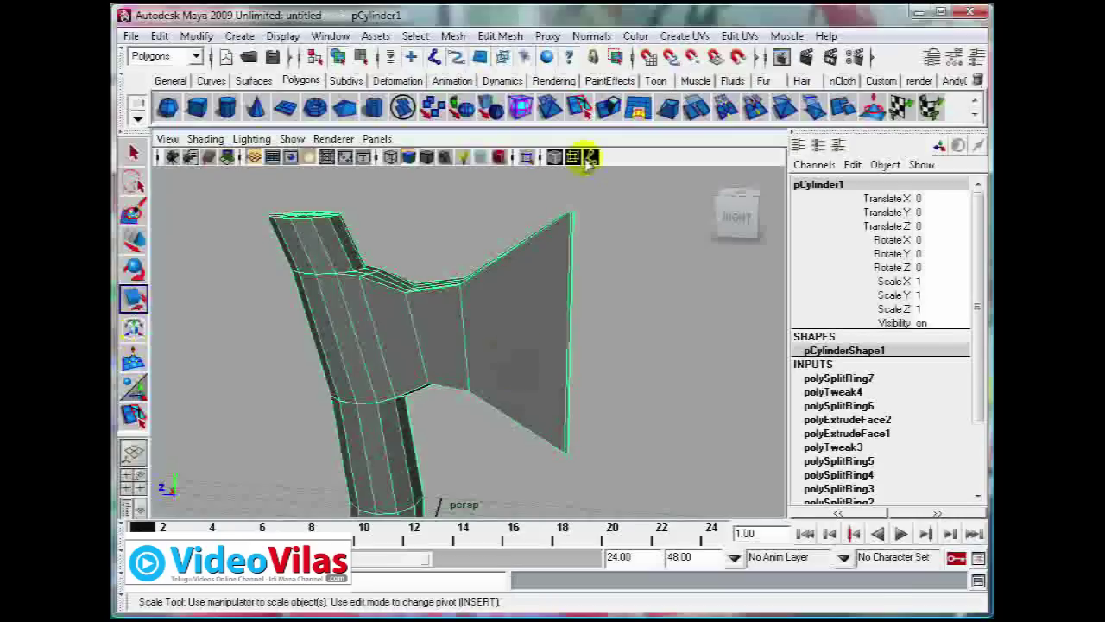
Insert a vertical edge loop on the blade and scale it down in Y to narrow it.
left_click(500, 35)
left_click(530, 173)
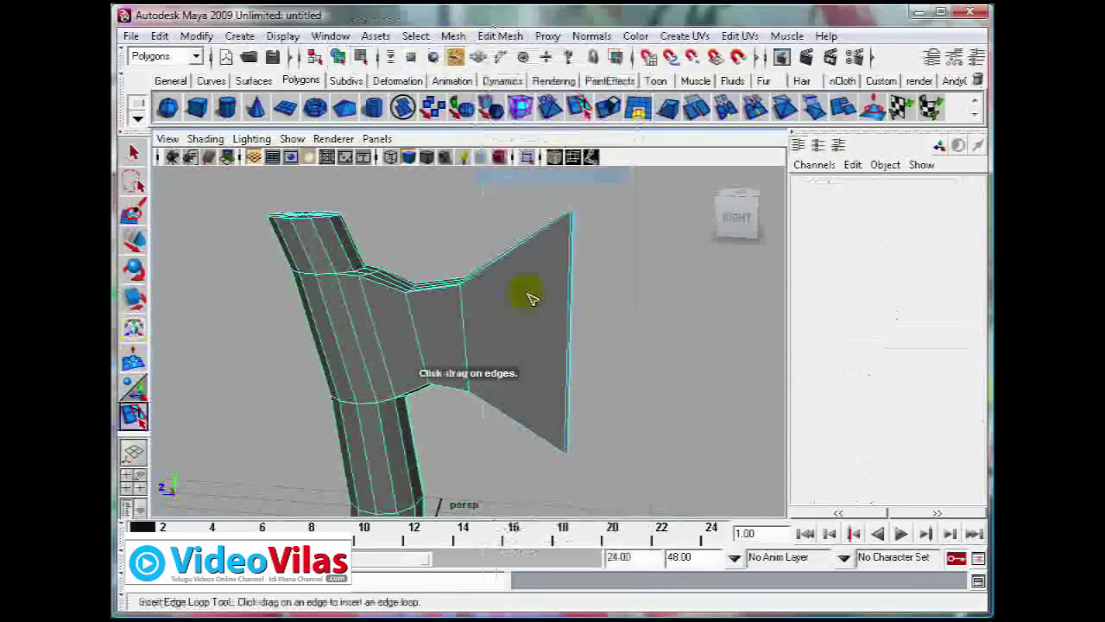
left_click(515, 253)
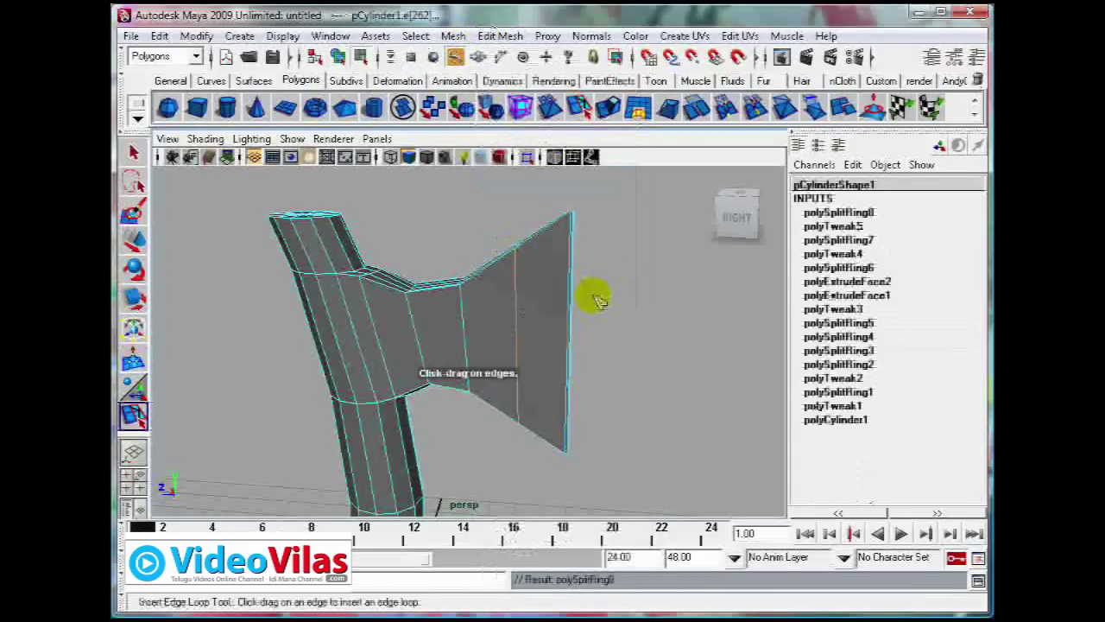
key("r")
left_click_drag(524, 256, 525, 276)
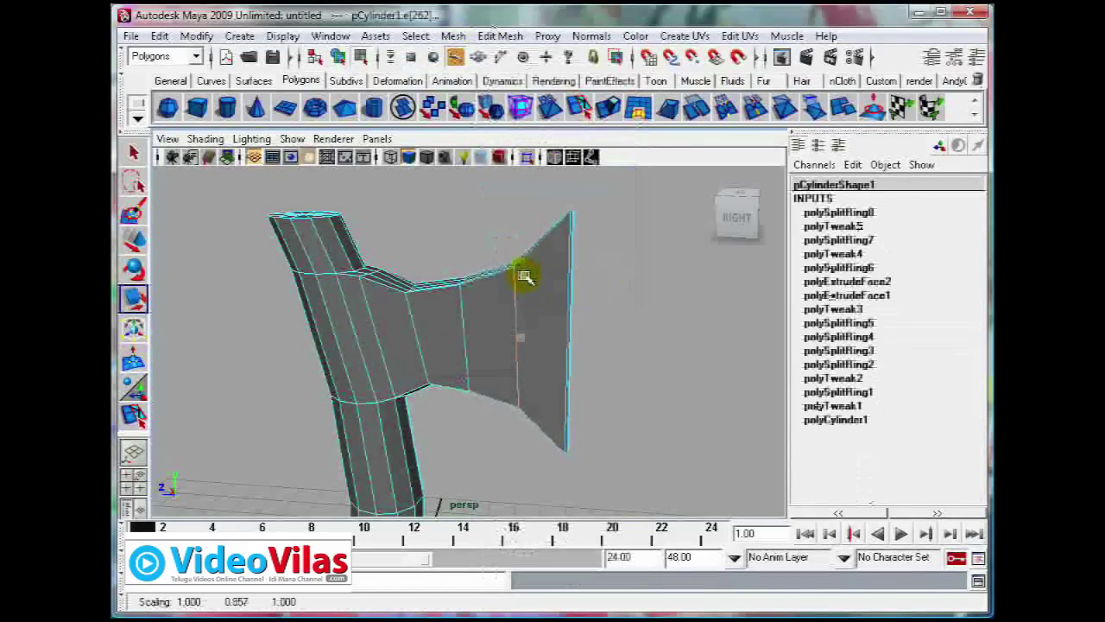
left_click(659, 350)
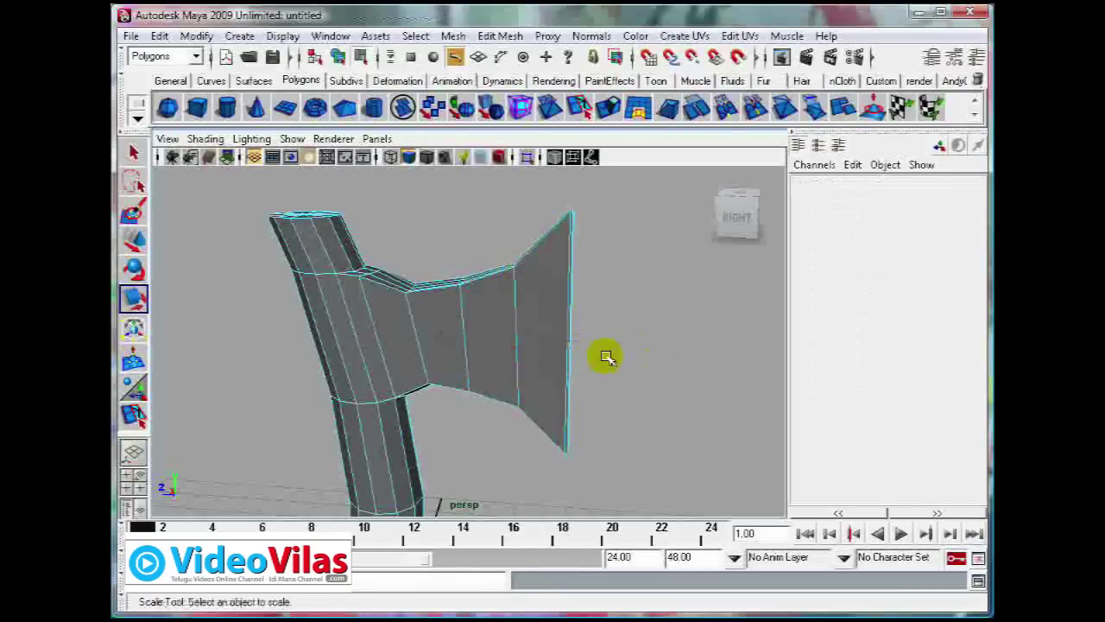
left_click_drag(595, 313, 637, 323, "alt")
middle_click_drag(637, 323, 634, 337, "alt")
mouse_move(635, 337)
left_mouse_down("alt")
mouse_move(459, 361)
mouse_move(510, 362)
left_mouse_up("alt")
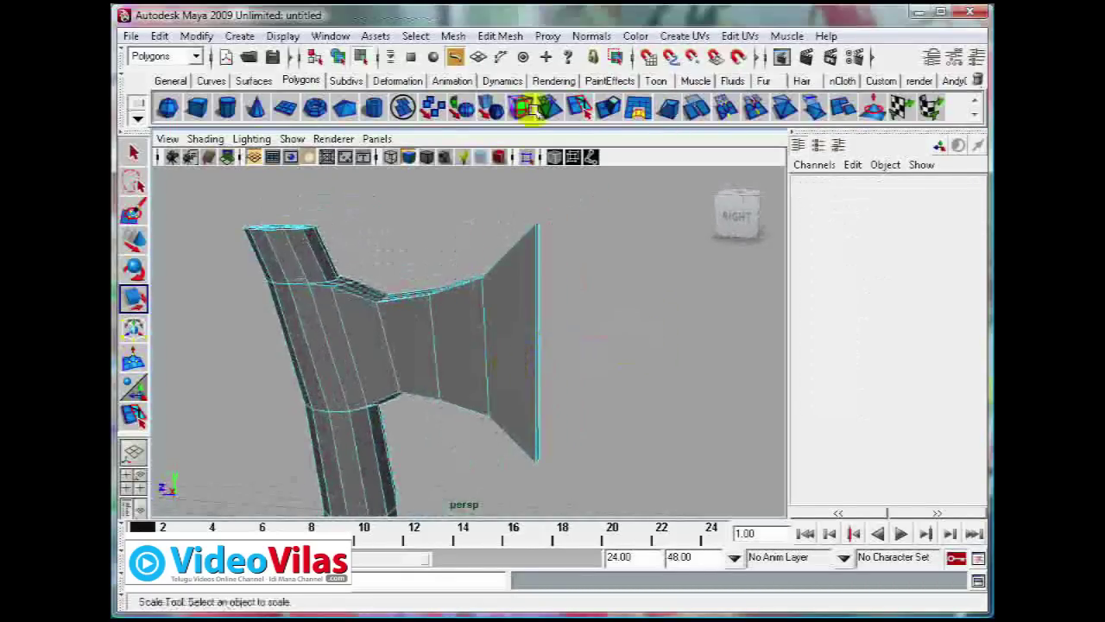
Add two more vertical loops on the blade, pinching each slightly in Y.
left_click(500, 35)
left_click(544, 175)
left_click(514, 255)
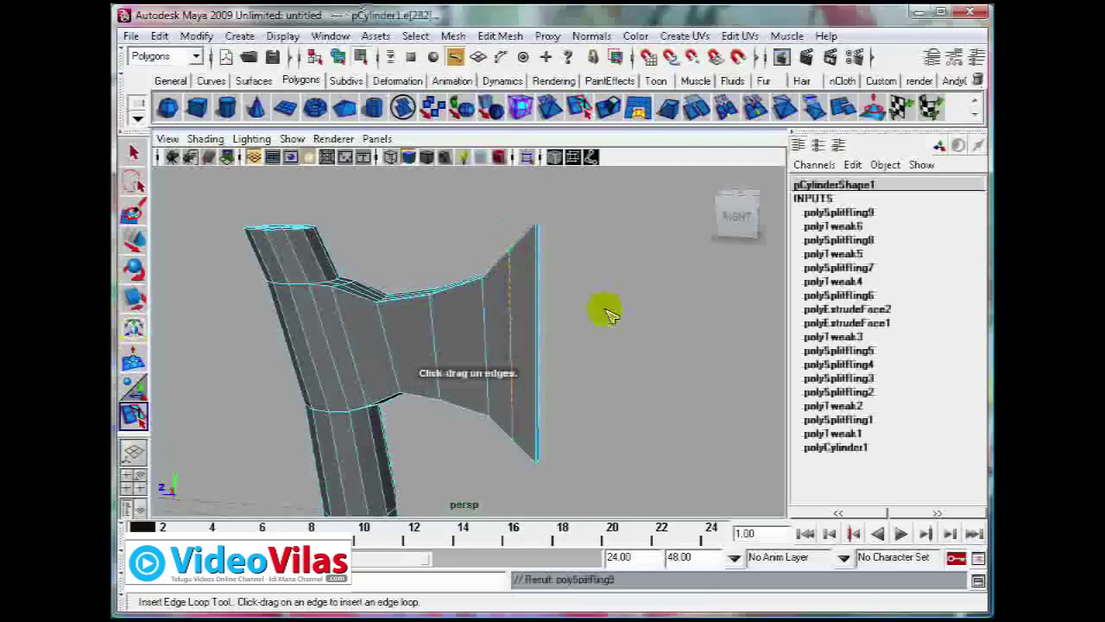
key("r")
mouse_move(516, 279)
left_mouse_down()
mouse_move(563, 318)
mouse_move(553, 296)
left_mouse_up()
left_click(501, 36)
left_click(540, 175)
mouse_move(469, 264)
left_mouse_down()
mouse_move(481, 272)
mouse_move(449, 289)
left_mouse_up()
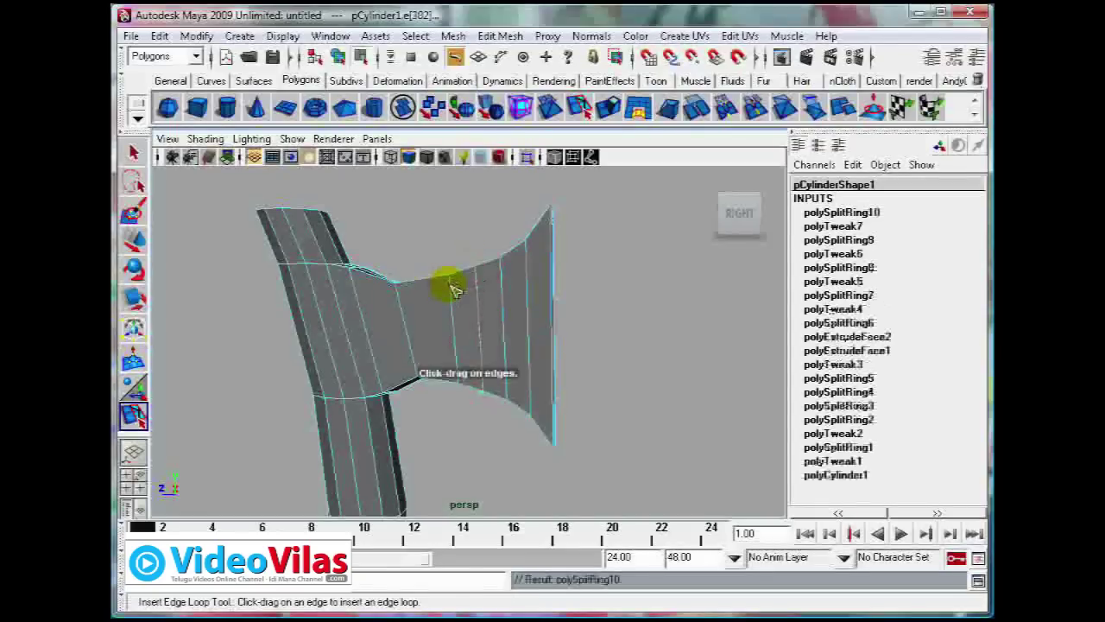
key("r")
left_click_drag(484, 250, 486, 252)
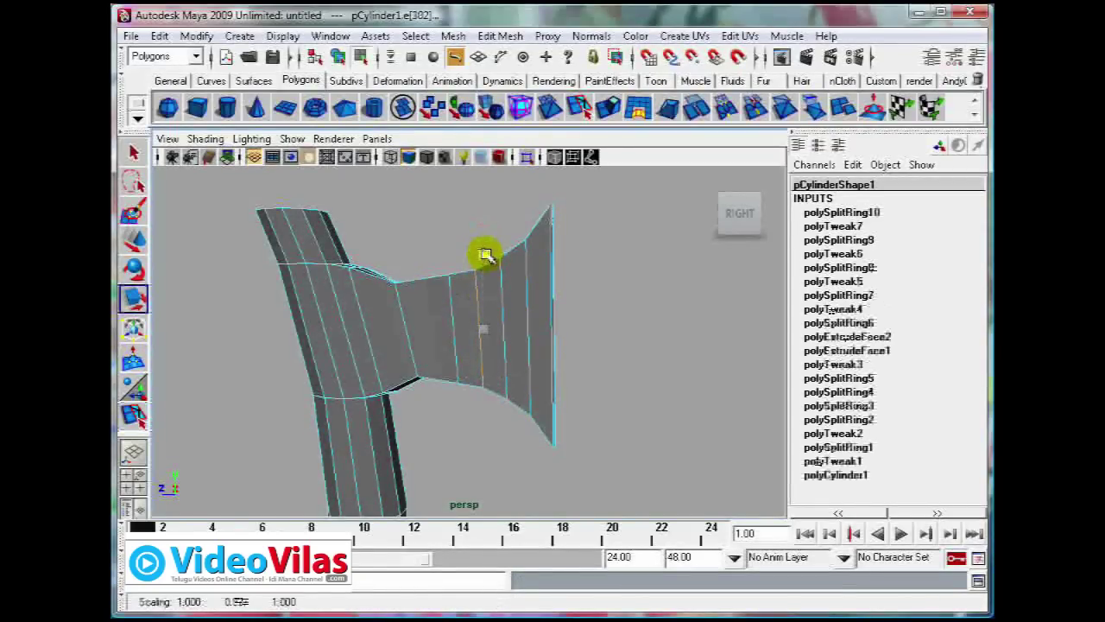
Preview the smoothed mesh, then insert a vertical edge loop near the blade's neck.
key("3")
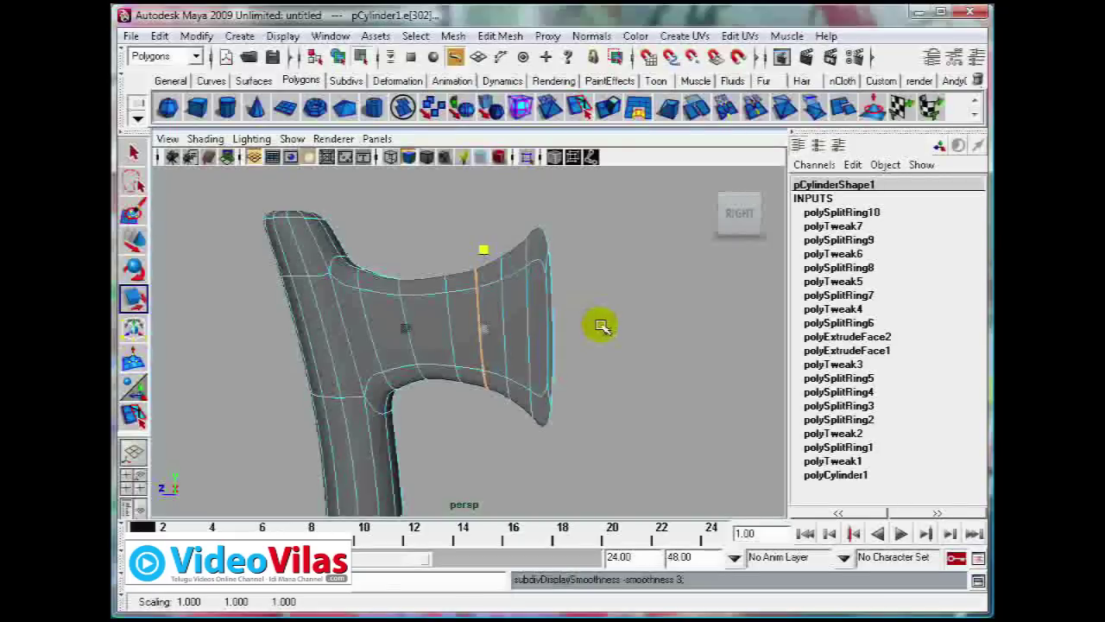
key("1")
left_click(631, 321)
left_click(500, 35)
left_click(517, 177)
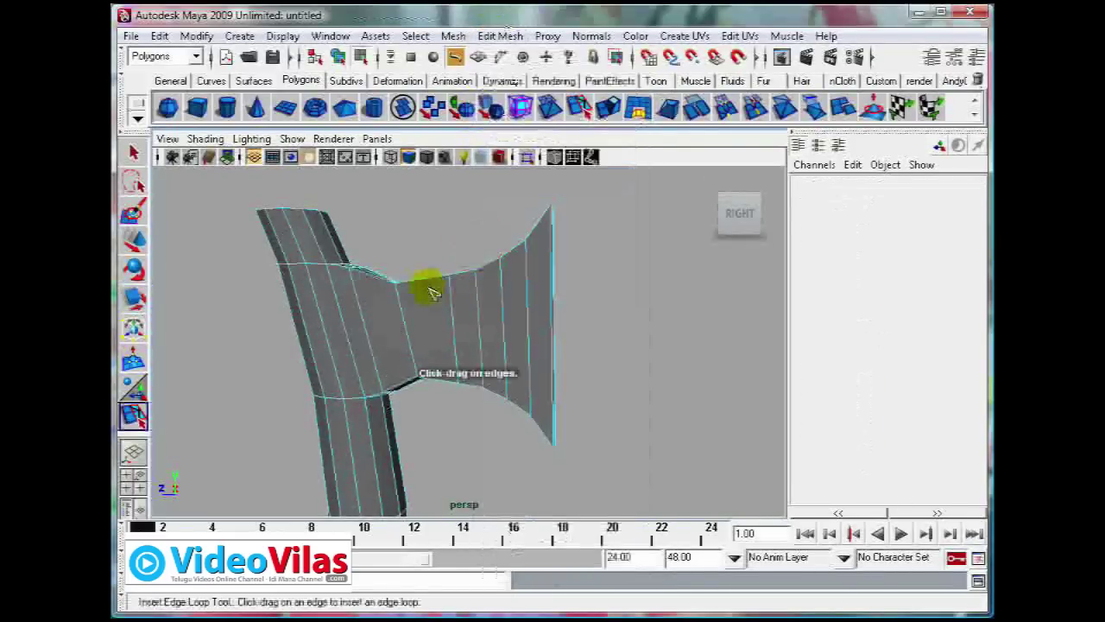
left_click_drag(427, 280, 424, 285)
key("r")
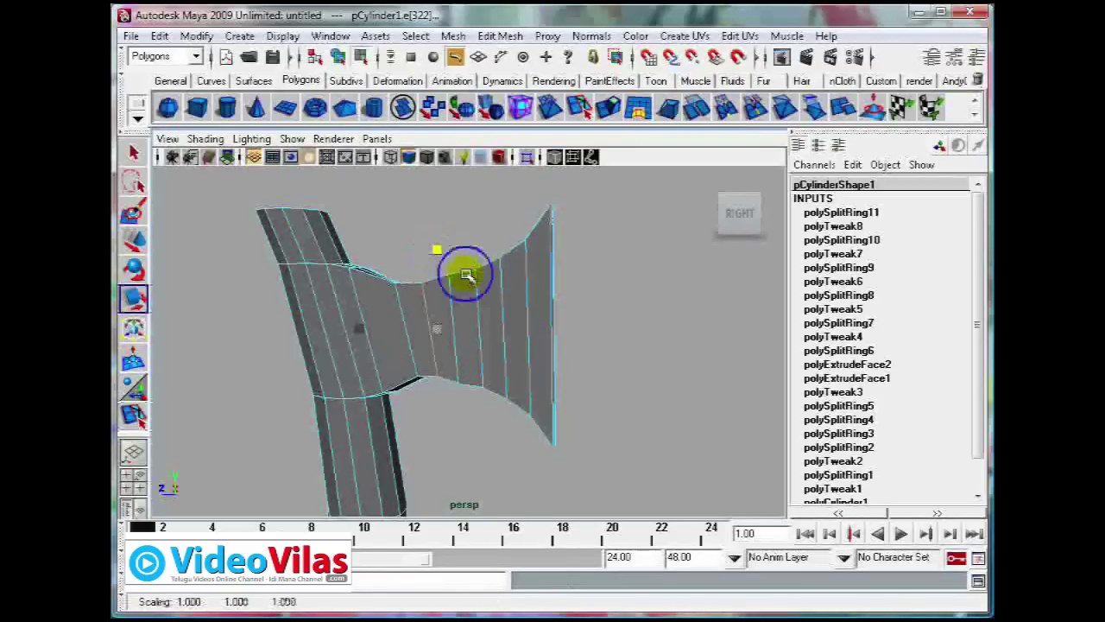
Move the new loop's top and bottom vertices to even out the concave curve.
right_click_drag(457, 271, 434, 261)
left_click_drag(454, 251, 437, 276)
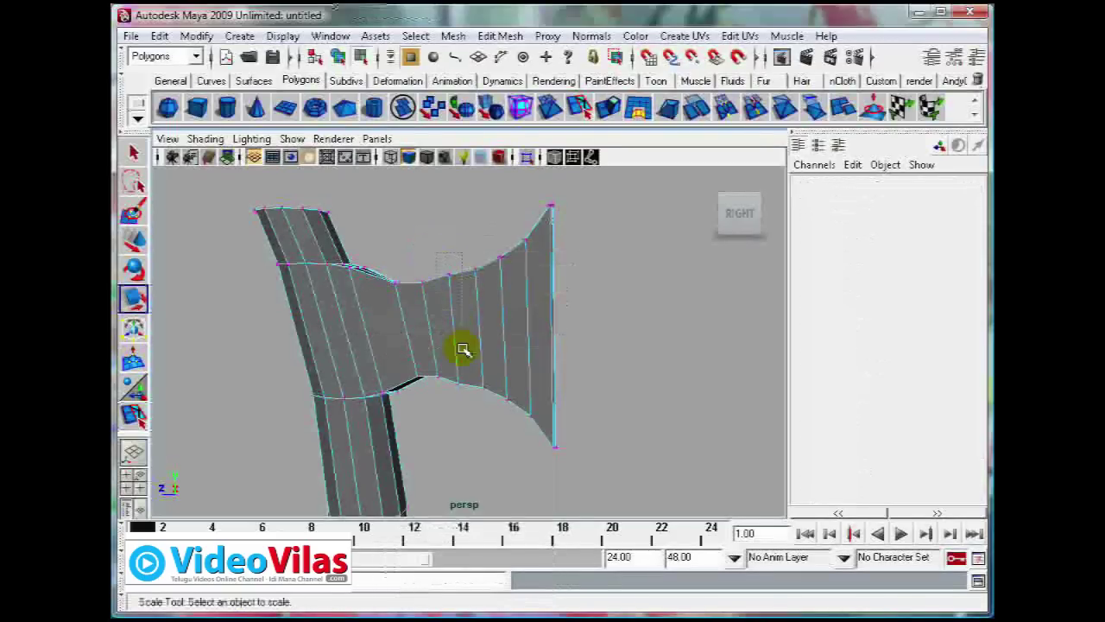
key("w")
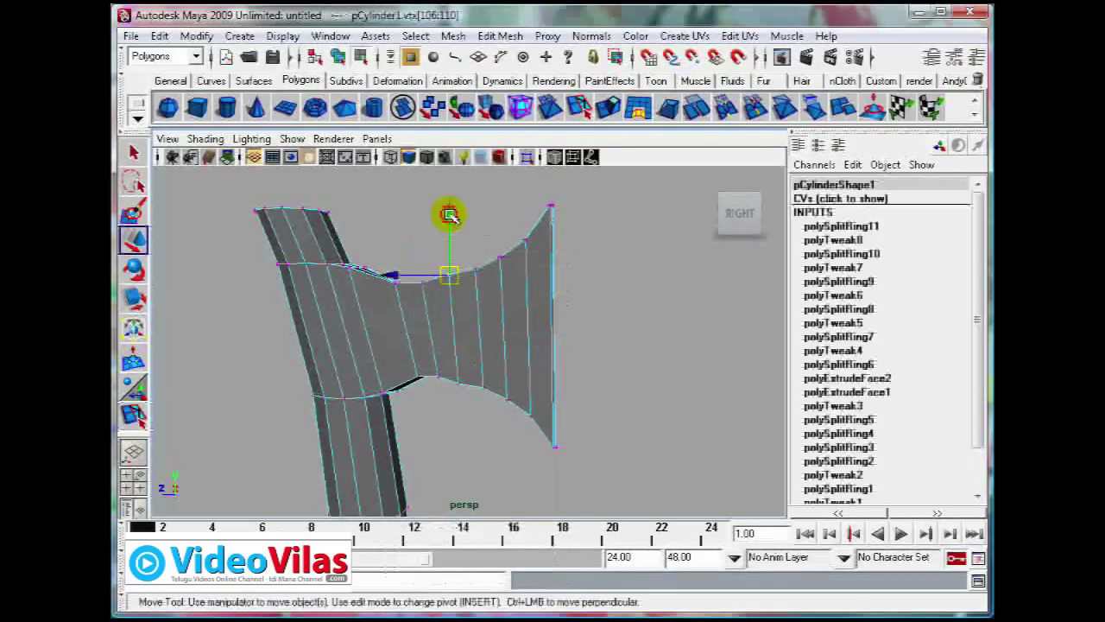
left_click_drag(473, 389, 444, 363)
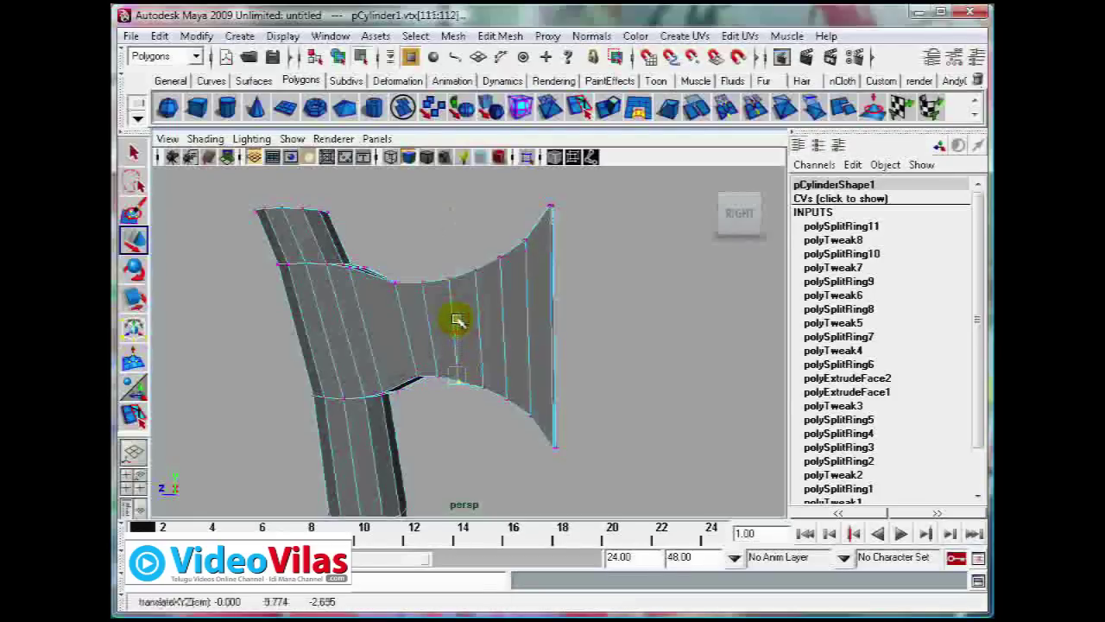
left_click(610, 328)
right_click_drag(500, 251, 646, 298)
left_click(529, 323)
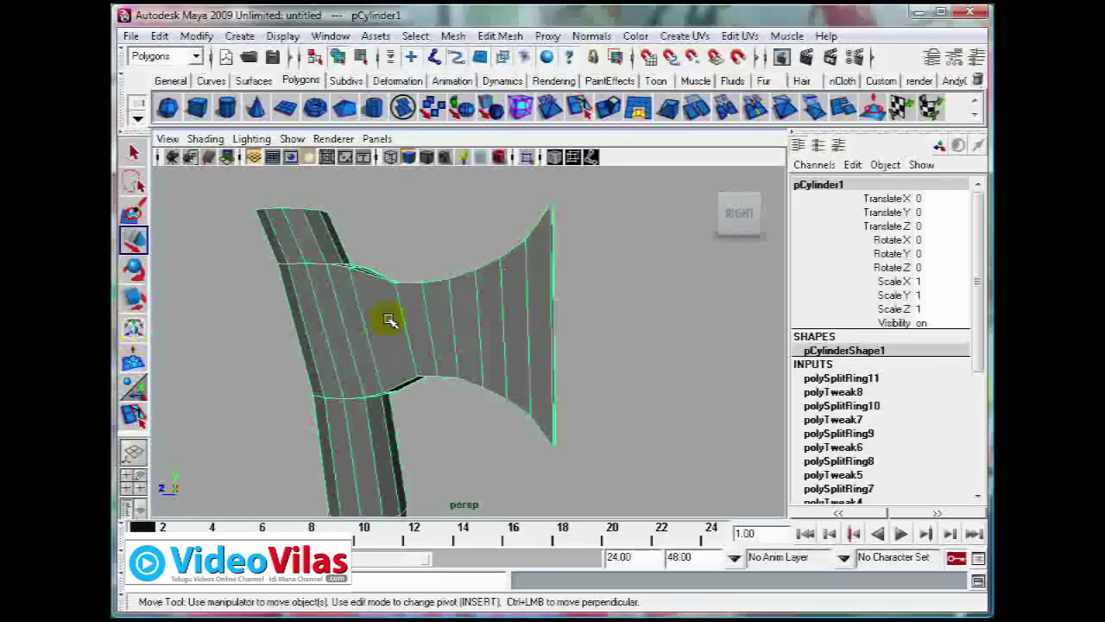
Insert a lengthwise edge loop along the blade's middle and push its end vertices out into a point.
left_click(500, 36)
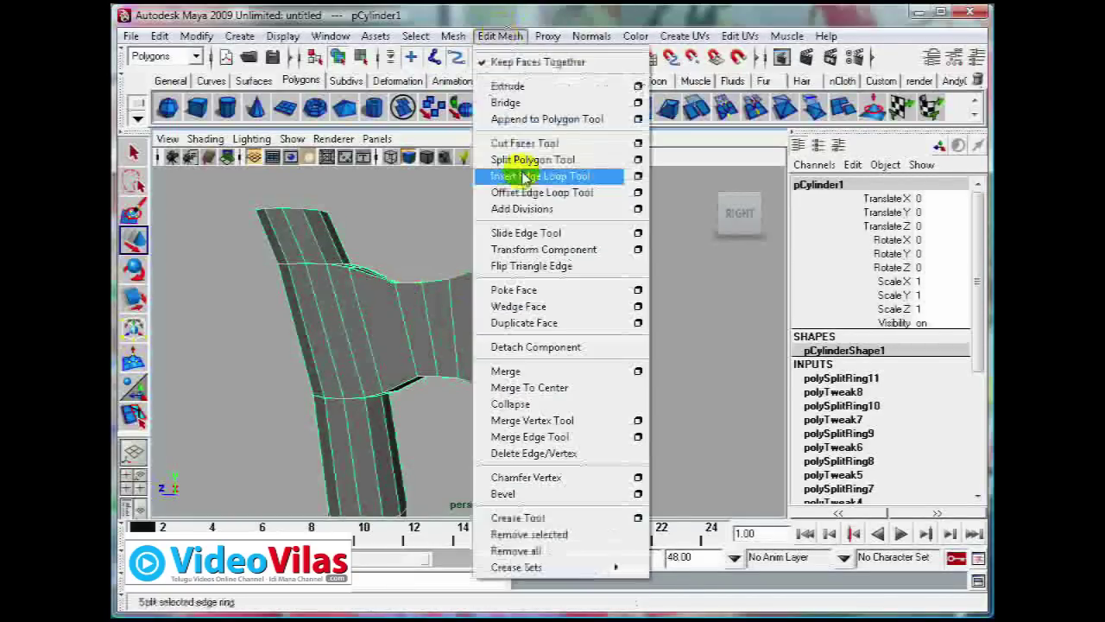
left_click(527, 177)
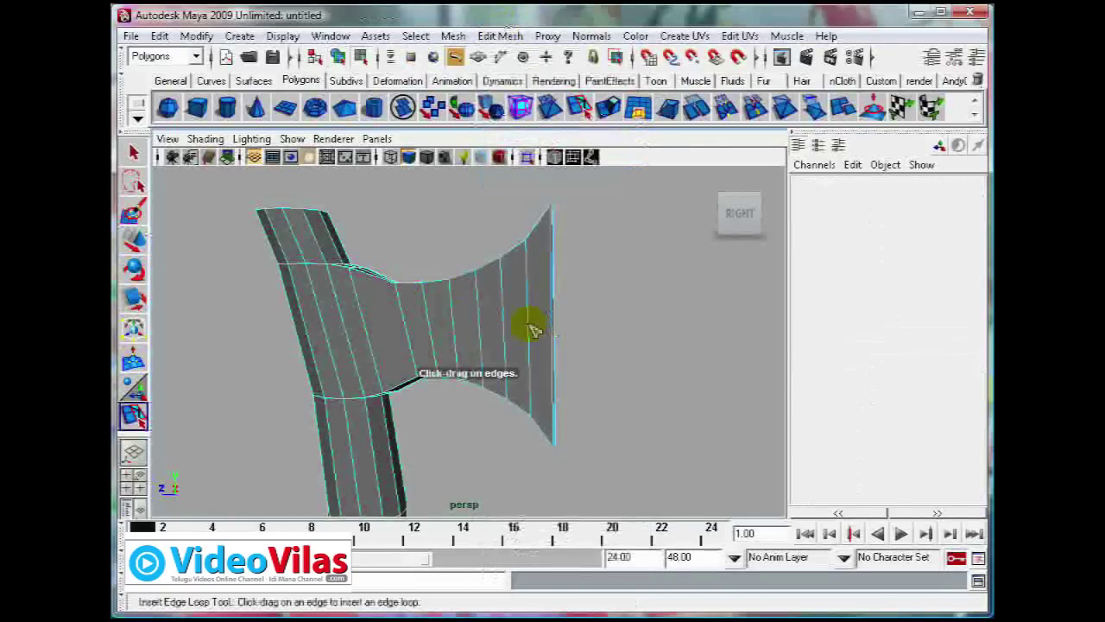
left_click(532, 329)
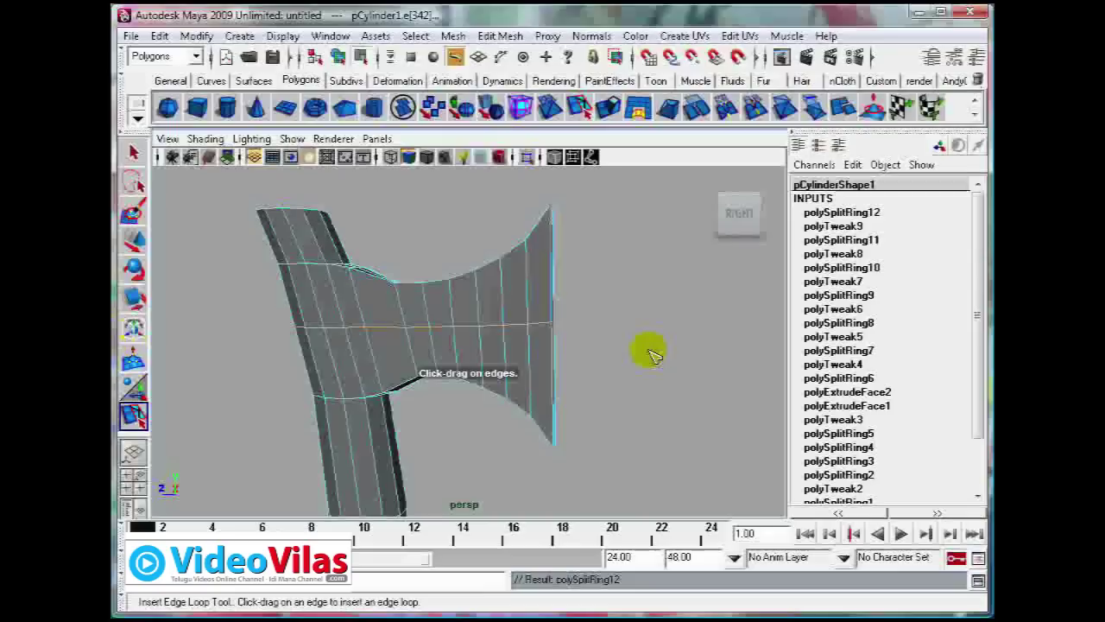
key("r")
left_click(527, 350)
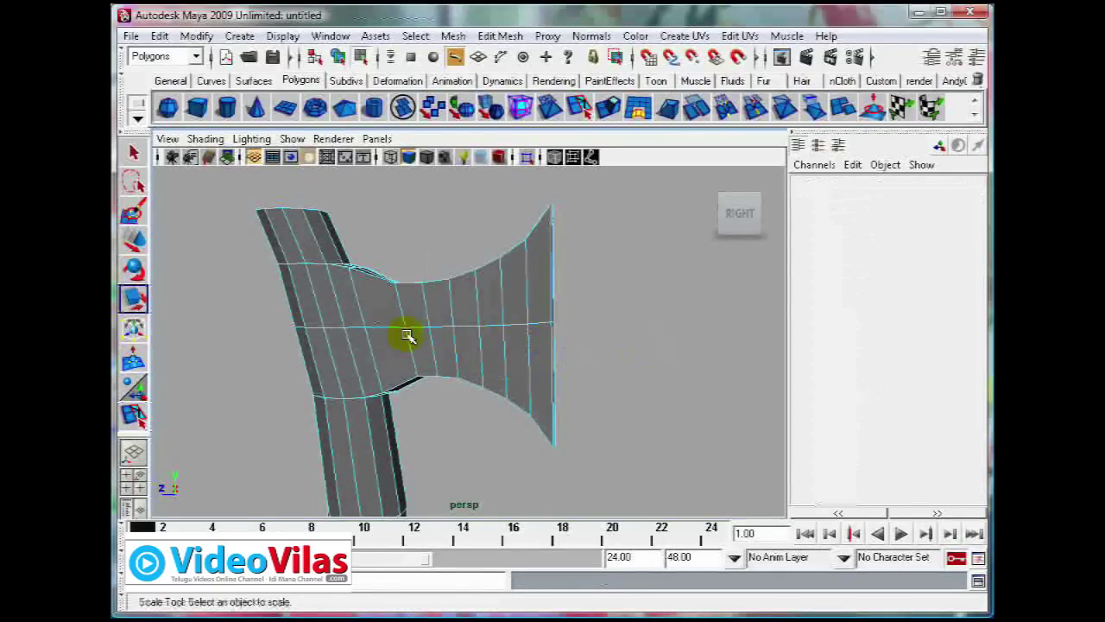
right_click_drag(533, 328, 476, 316)
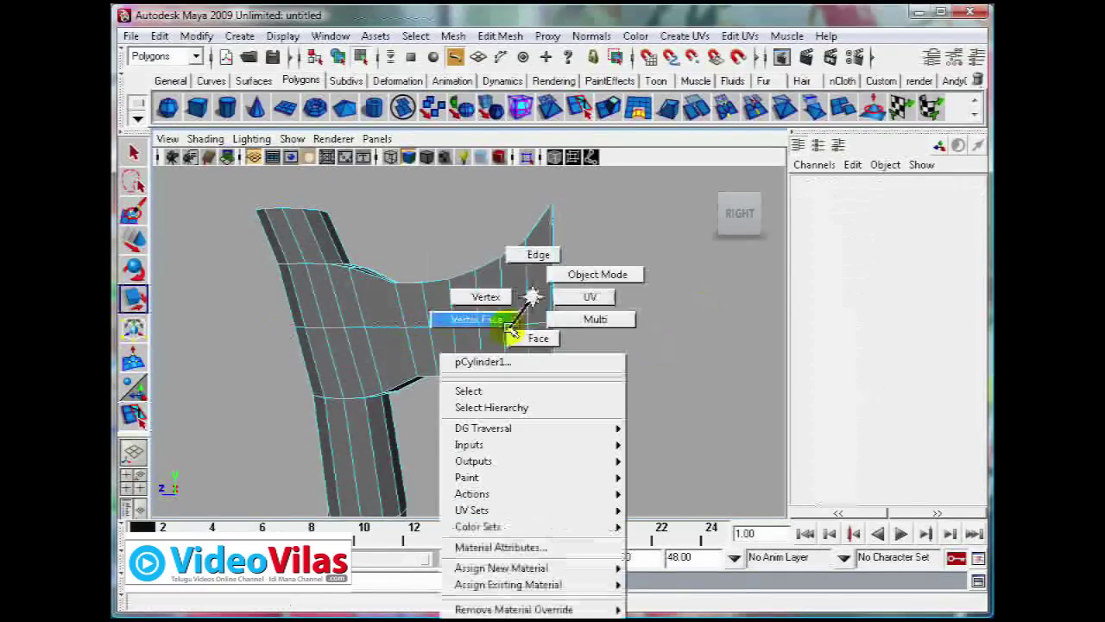
left_click_drag(536, 338, 574, 306)
key("w")
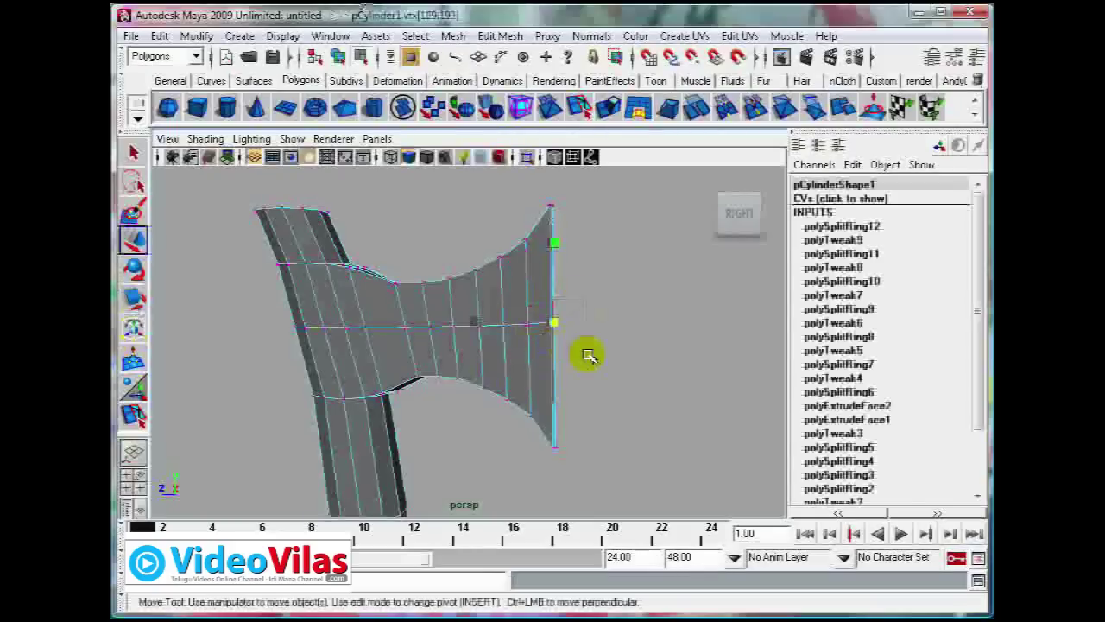
middle_click_drag(493, 321, 547, 323)
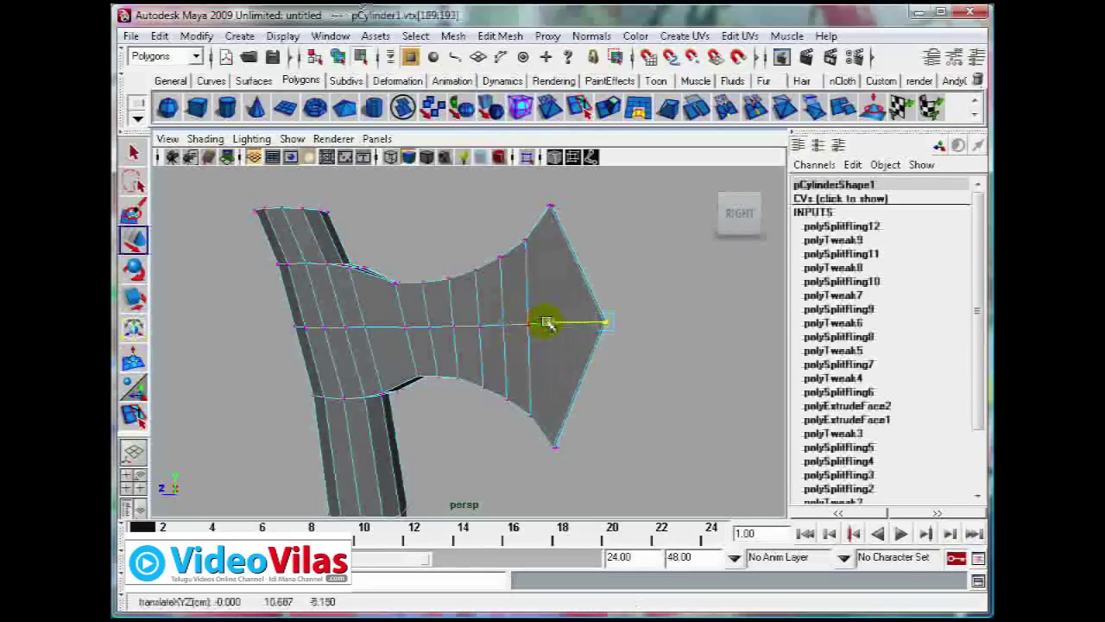
scroll(513, 346, "up", 2)
scroll(562, 331, "up", 2)
Slide the middle-row vertices toward the tip to even their spacing, then return to Object Mode.
left_click(556, 314)
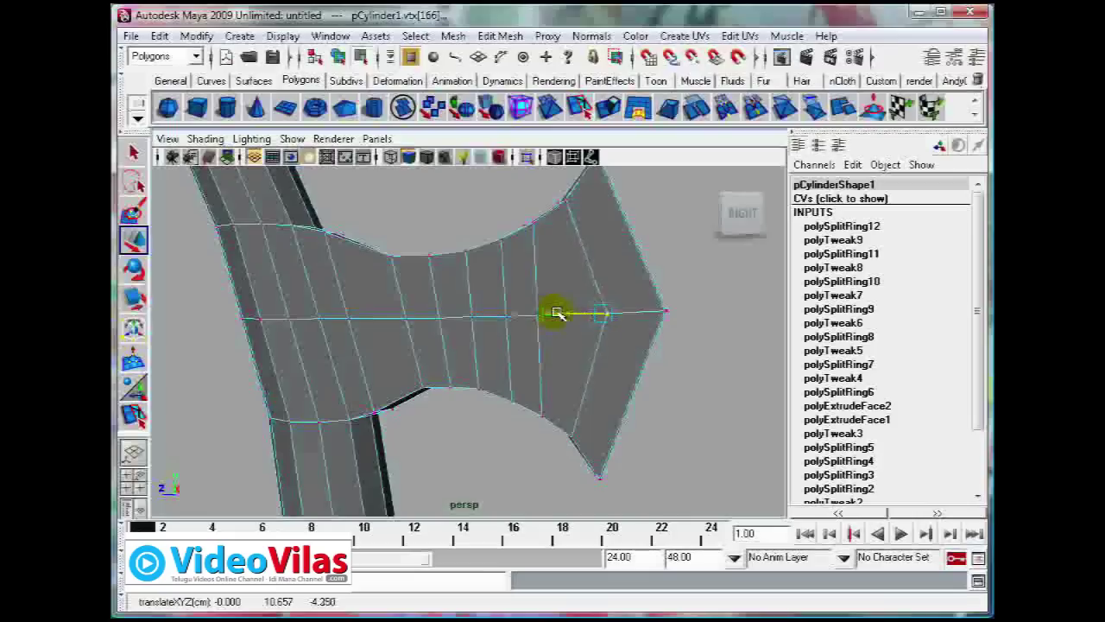
left_click(514, 335)
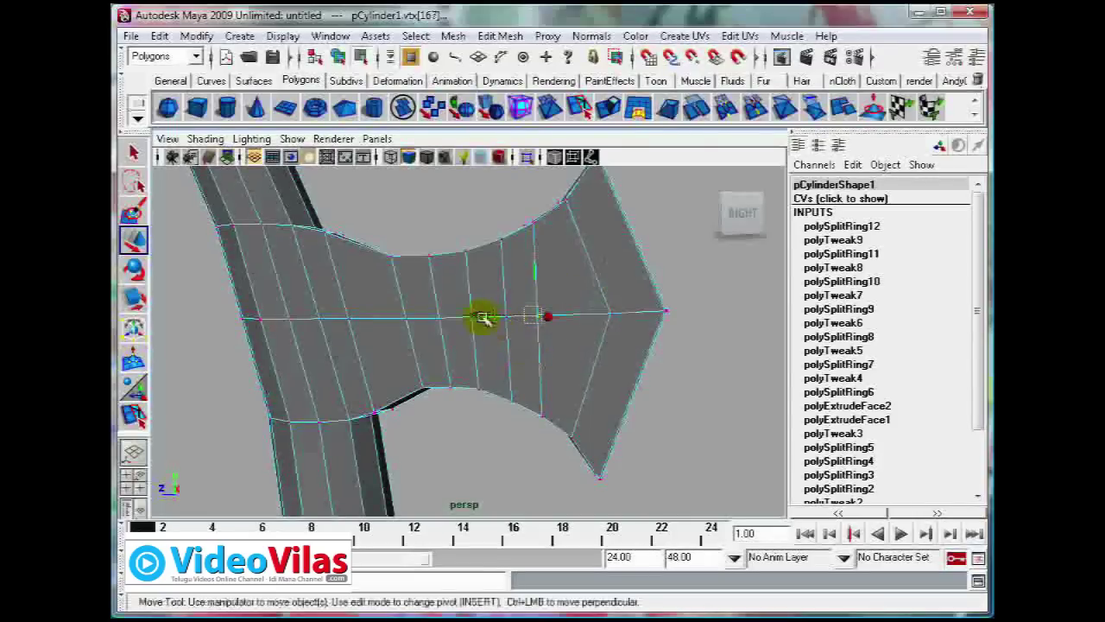
middle_click_drag(484, 318, 499, 343)
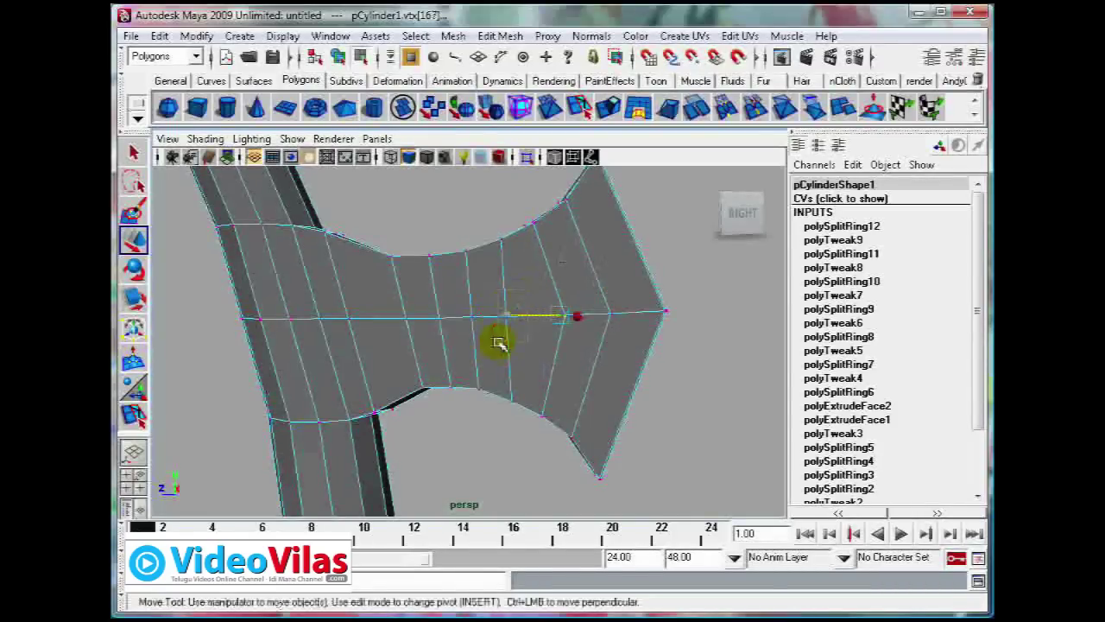
left_click(459, 316)
mouse_move(459, 314)
middle_mouse_down()
mouse_move(483, 316)
mouse_move(431, 339)
middle_mouse_up()
left_click(459, 329)
left_click(393, 316)
middle_click_drag(383, 313, 421, 294)
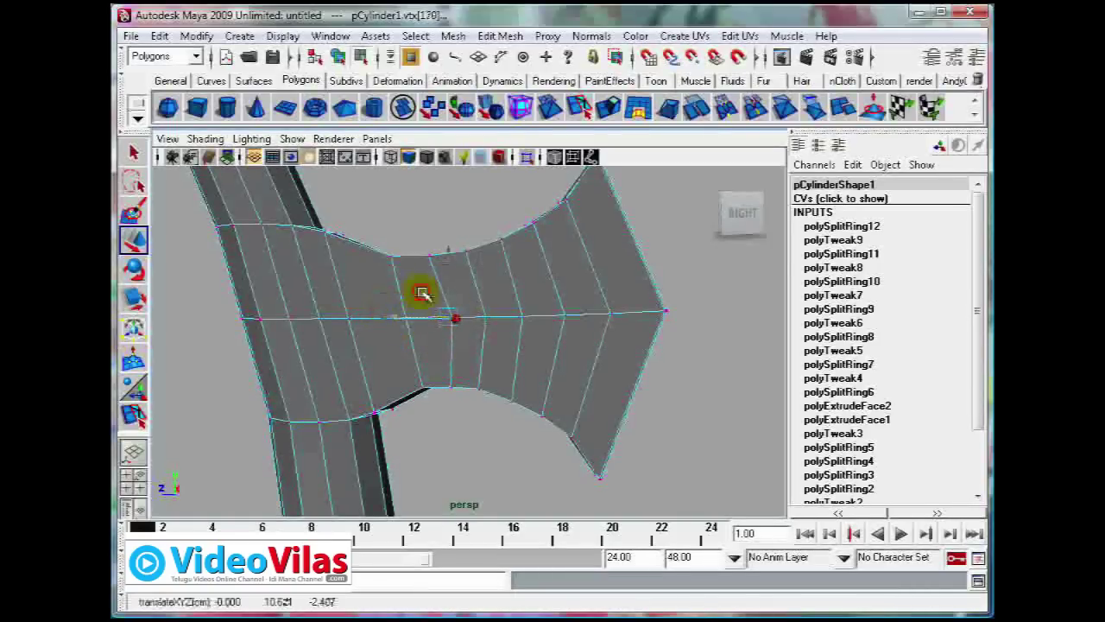
left_click(353, 316)
middle_click_drag(357, 316, 477, 479)
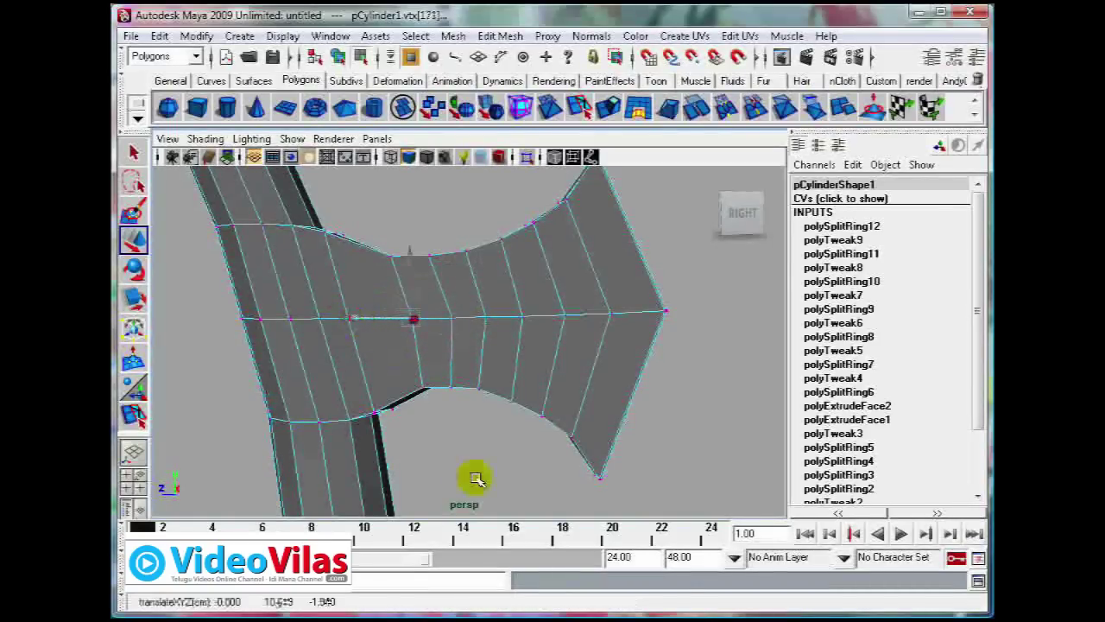
right_click_drag(504, 235, 549, 217)
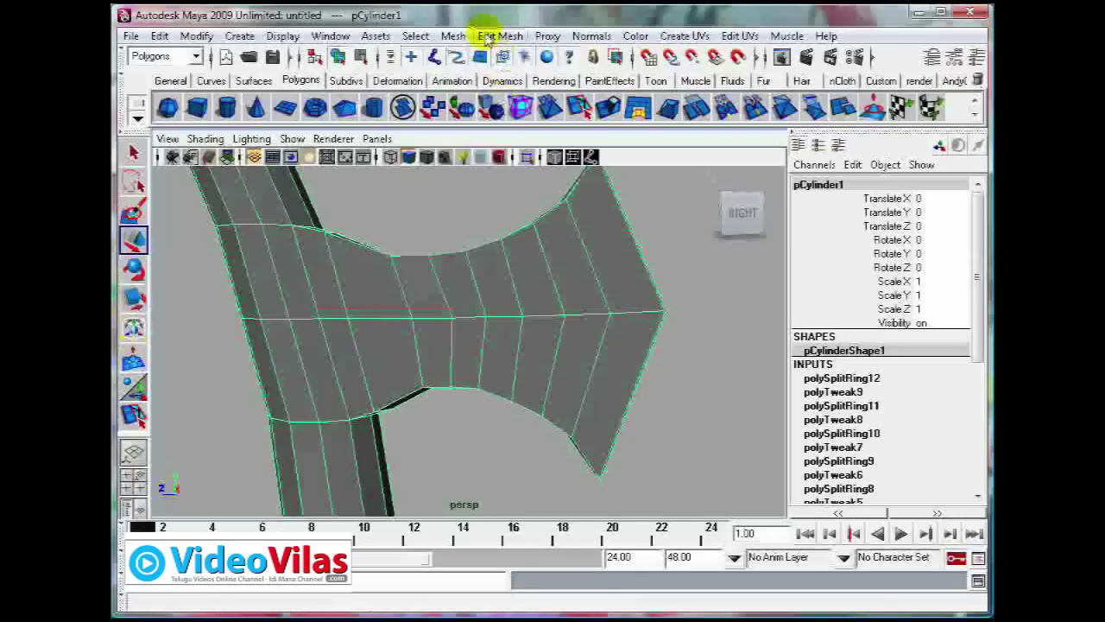
Insert a horizontal edge loop across the blade's upper half and select its edge vertex.
left_click(488, 38)
left_click(516, 176)
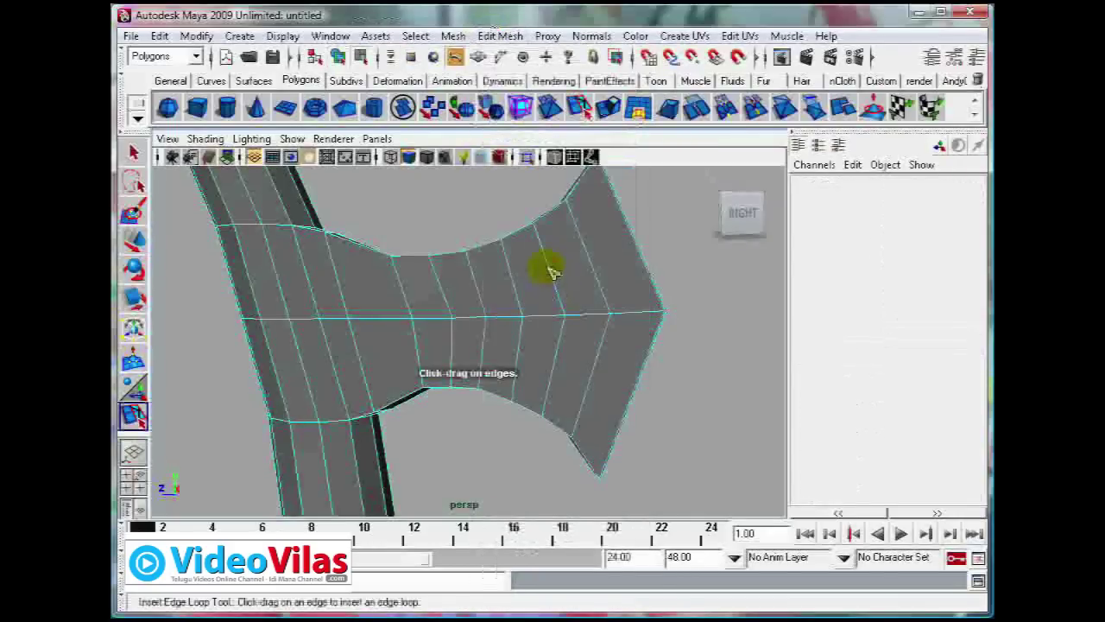
left_click_drag(551, 271, 629, 257)
key("w")
right_click_drag(614, 237, 646, 217)
mouse_move(612, 264)
left_mouse_down()
mouse_move(616, 230)
mouse_move(641, 221)
mouse_move(655, 175)
left_mouse_up()
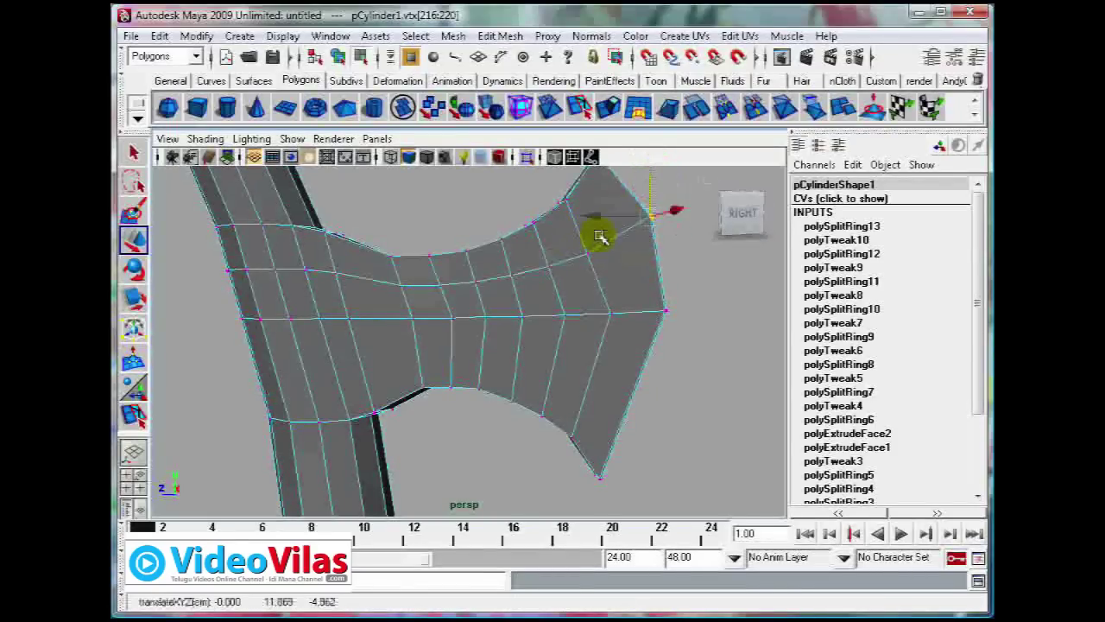
Move the new loop's vertices out and up so they follow the blade's curve.
left_click(588, 252)
left_click_drag(527, 261, 604, 210)
left_click(506, 264)
middle_click_drag(506, 265, 512, 267)
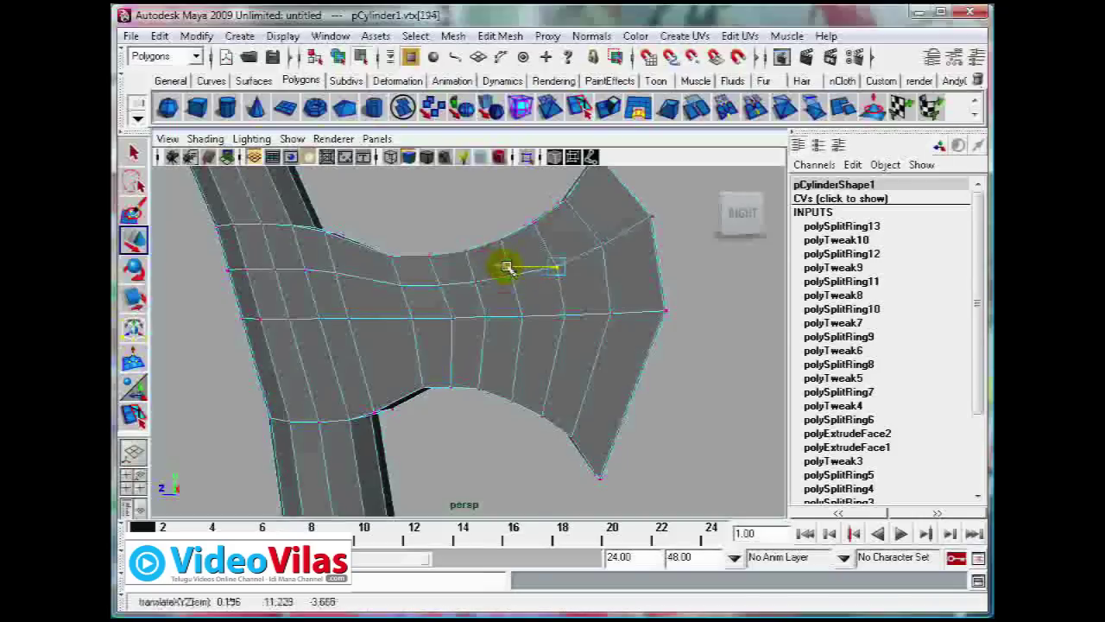
left_click_drag(562, 222, 562, 227)
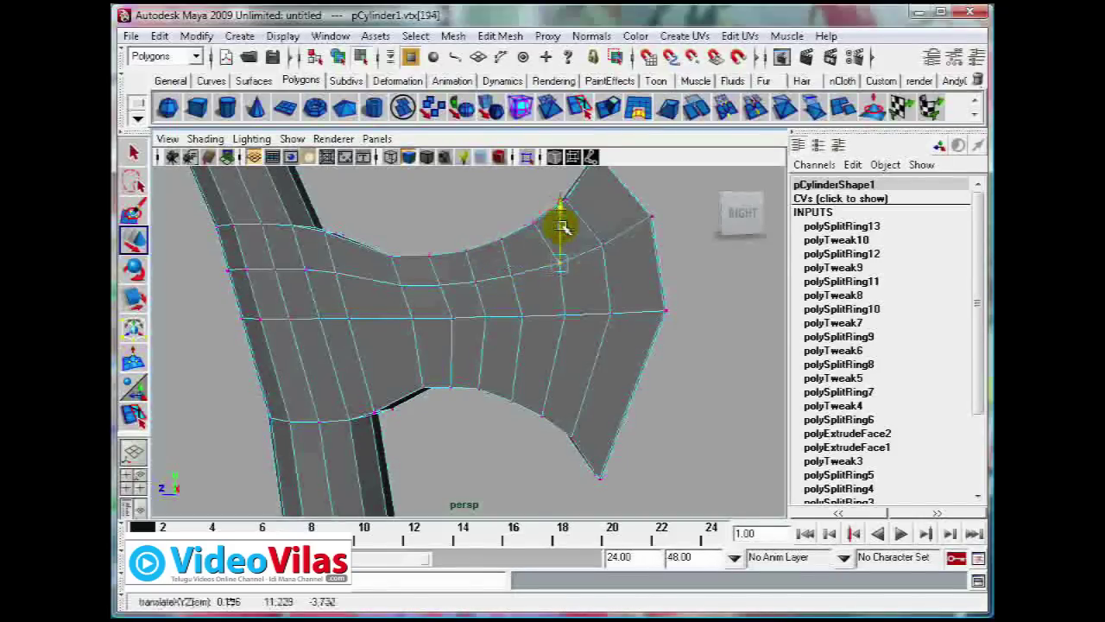
left_click(540, 340)
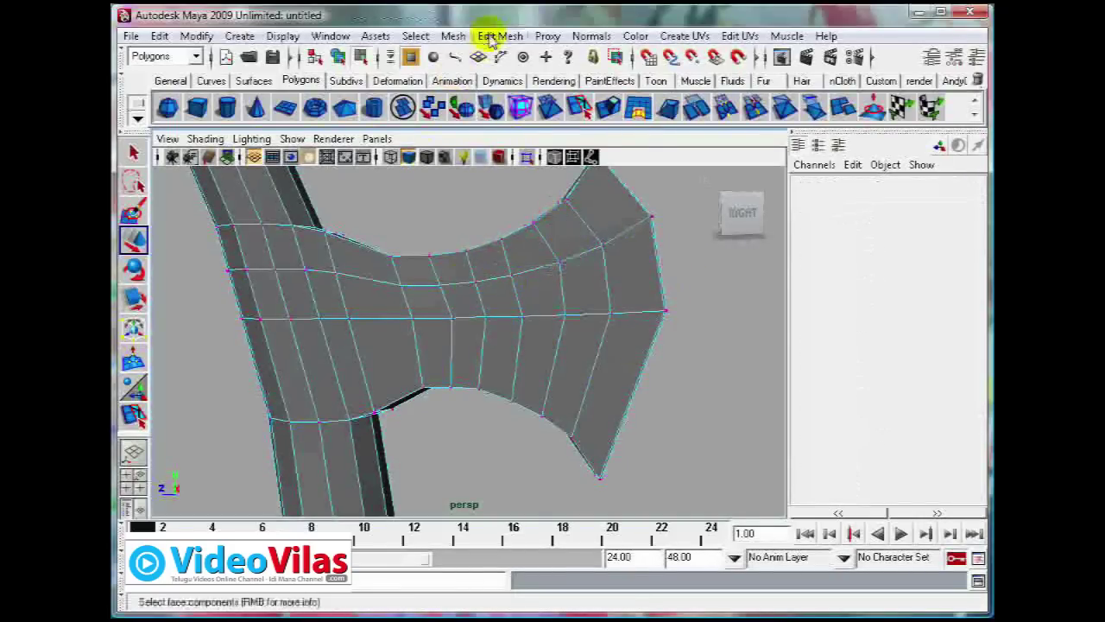
Insert a horizontal edge loop across the lower half of the axe blade.
left_click(489, 35)
left_click(505, 175)
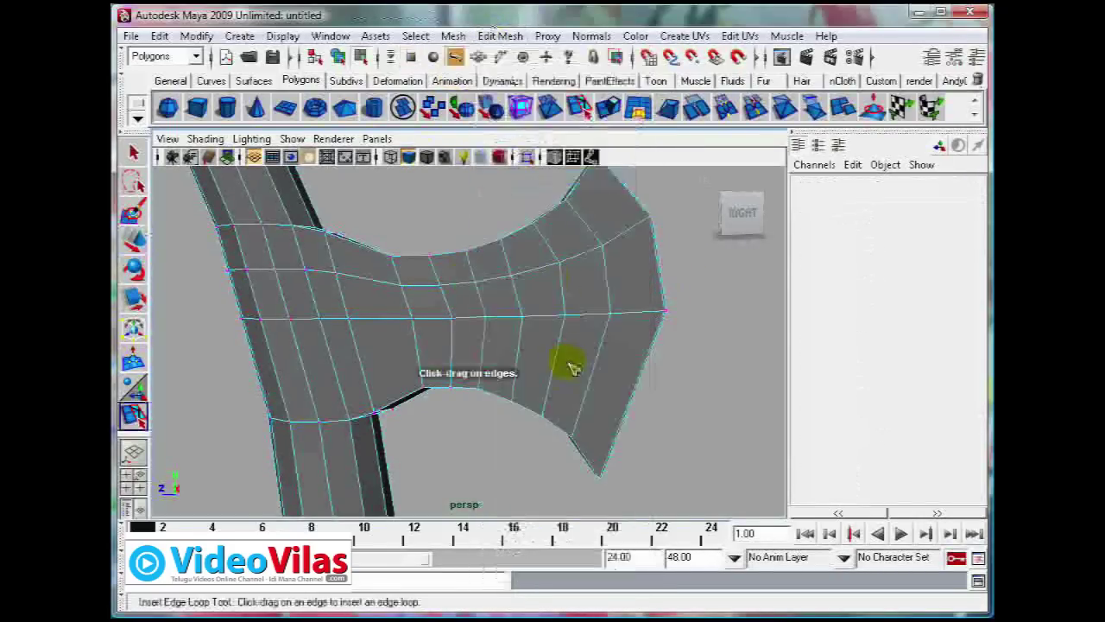
left_click_drag(626, 397, 648, 417)
In vertex mode, push the new loop's lower vertices out to the blade edge.
key("w")
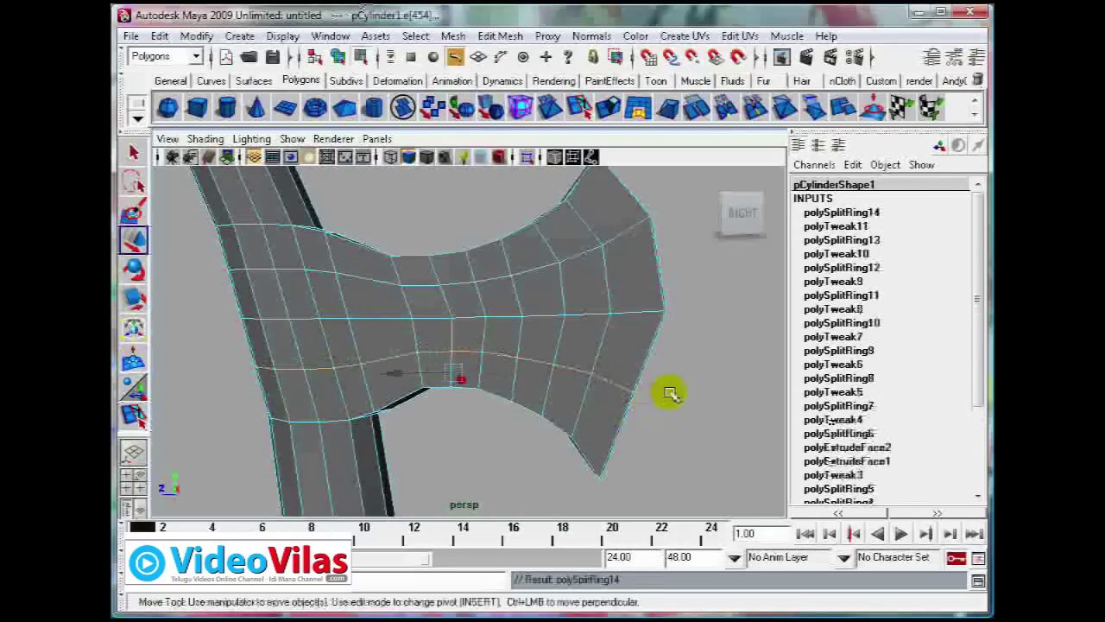
right_click_drag(603, 296, 553, 296)
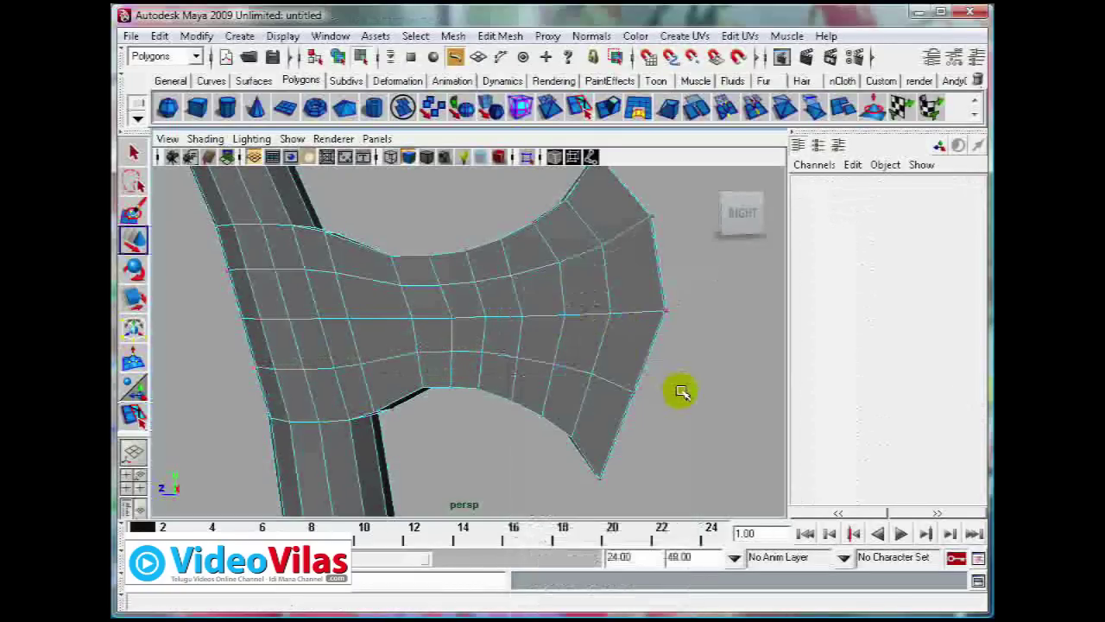
left_click_drag(609, 402, 671, 387)
left_click_drag(579, 391, 614, 351)
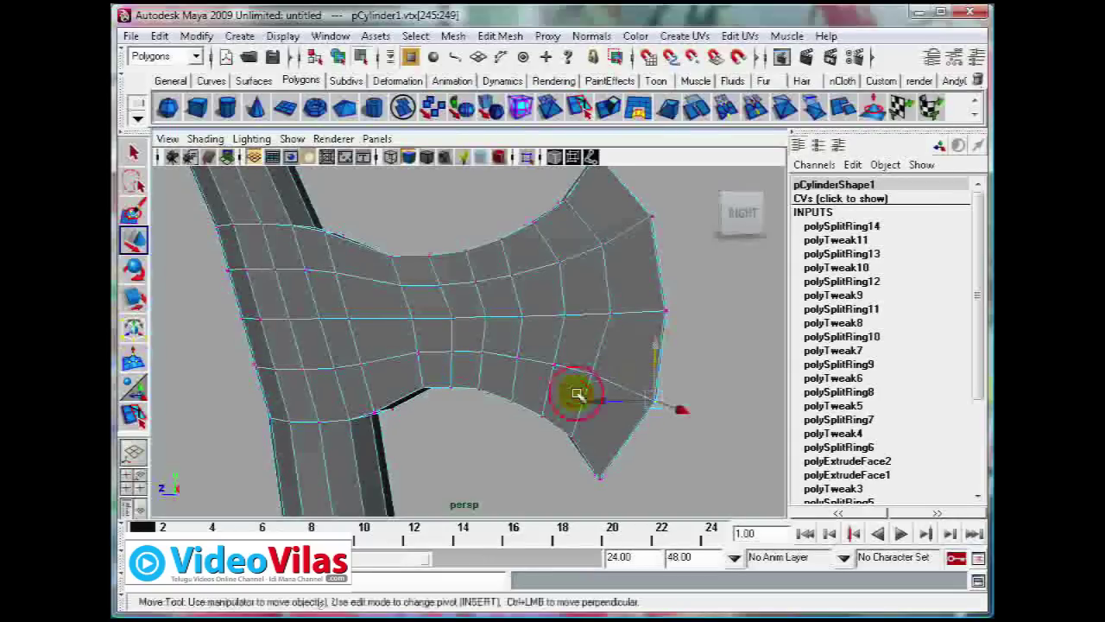
left_click(546, 374)
mouse_move(543, 374)
left_mouse_down()
mouse_move(587, 357)
mouse_move(605, 313)
left_mouse_up()
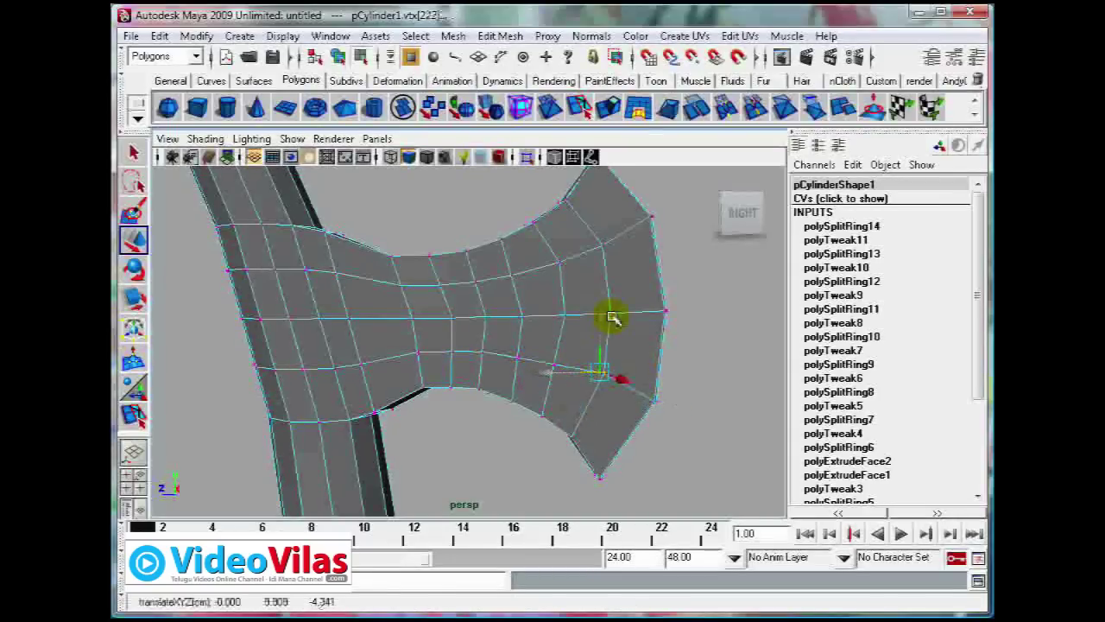
left_click_drag(572, 388, 506, 372)
Reposition the remaining lower-loop vertices one by one into an evenly spaced curve.
left_click(561, 314)
left_click_drag(535, 368, 456, 357)
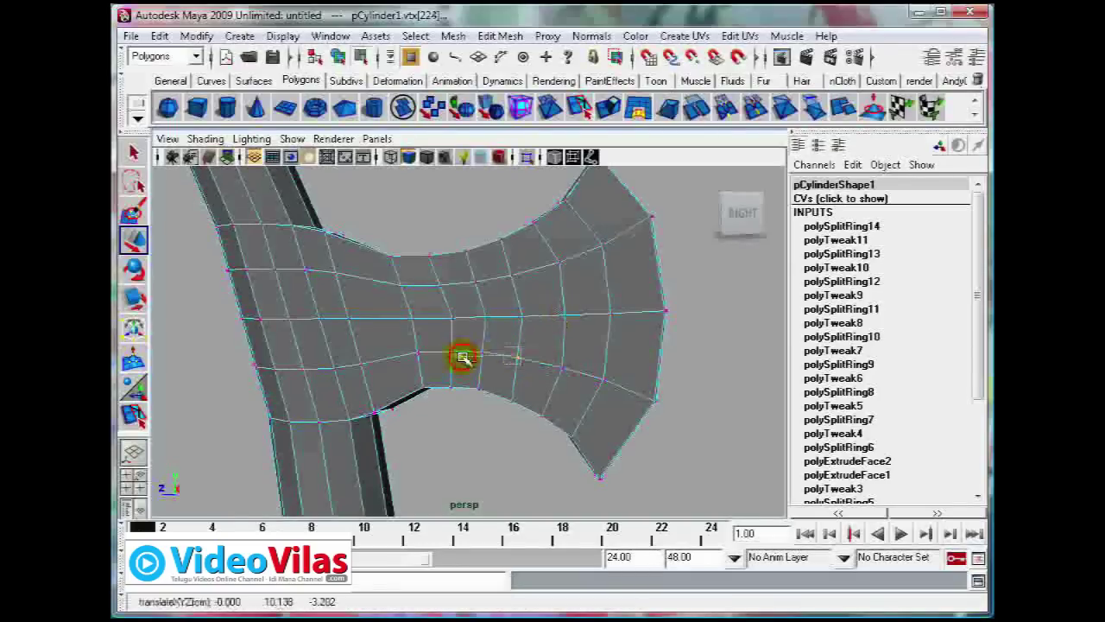
left_click(503, 287)
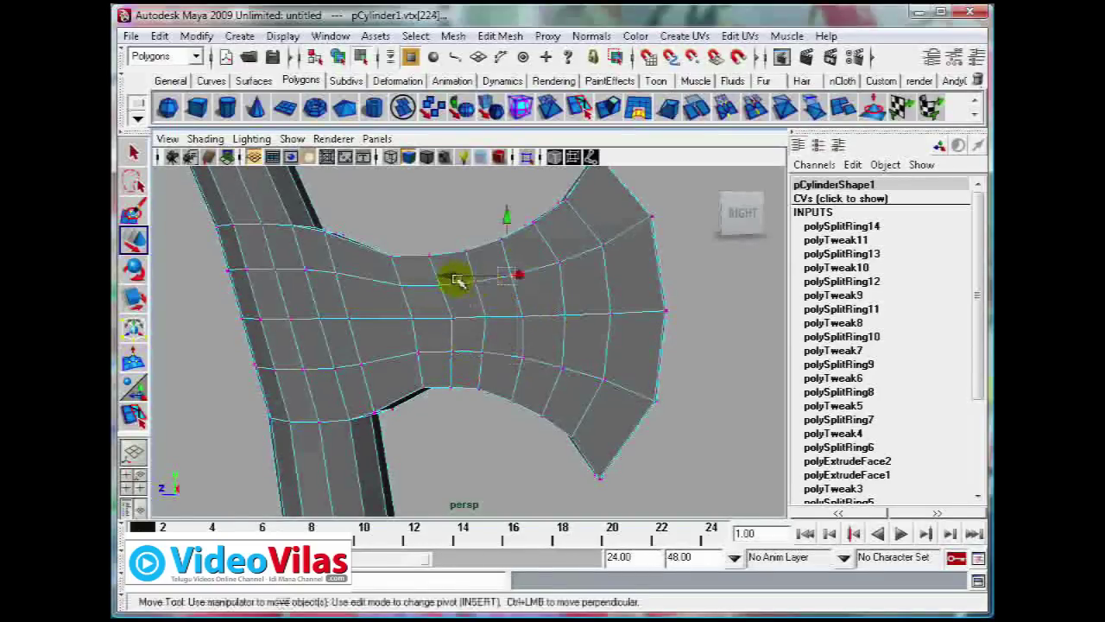
mouse_move(515, 273)
left_mouse_down()
mouse_move(496, 262)
mouse_move(424, 284)
left_mouse_up()
left_click(481, 279)
left_click(488, 354)
left_click_drag(424, 363, 429, 357)
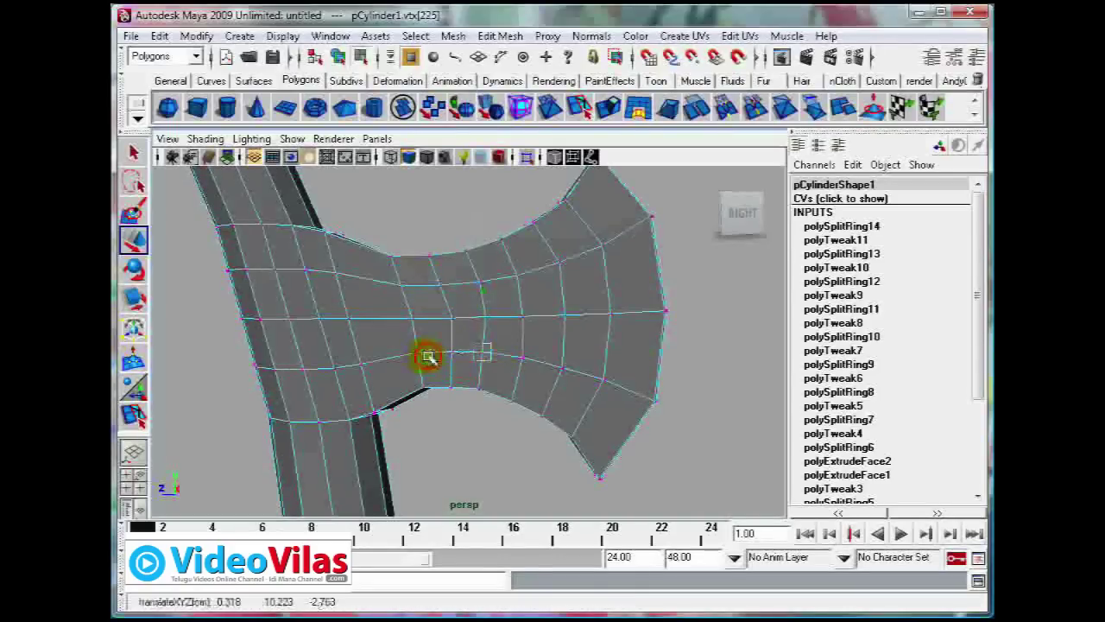
left_click(666, 394)
mouse_move(666, 395)
left_mouse_down("alt")
mouse_move(476, 406)
mouse_move(375, 394)
mouse_move(582, 320)
mouse_move(466, 309)
mouse_move(484, 338)
mouse_move(498, 332)
mouse_move(496, 375)
mouse_move(538, 353)
left_mouse_up("alt")
scroll(521, 328, "up", 3)
Select the blade's rim vertices and scale them in X to pinch the cutting edge.
left_click_drag(503, 211, 538, 239)
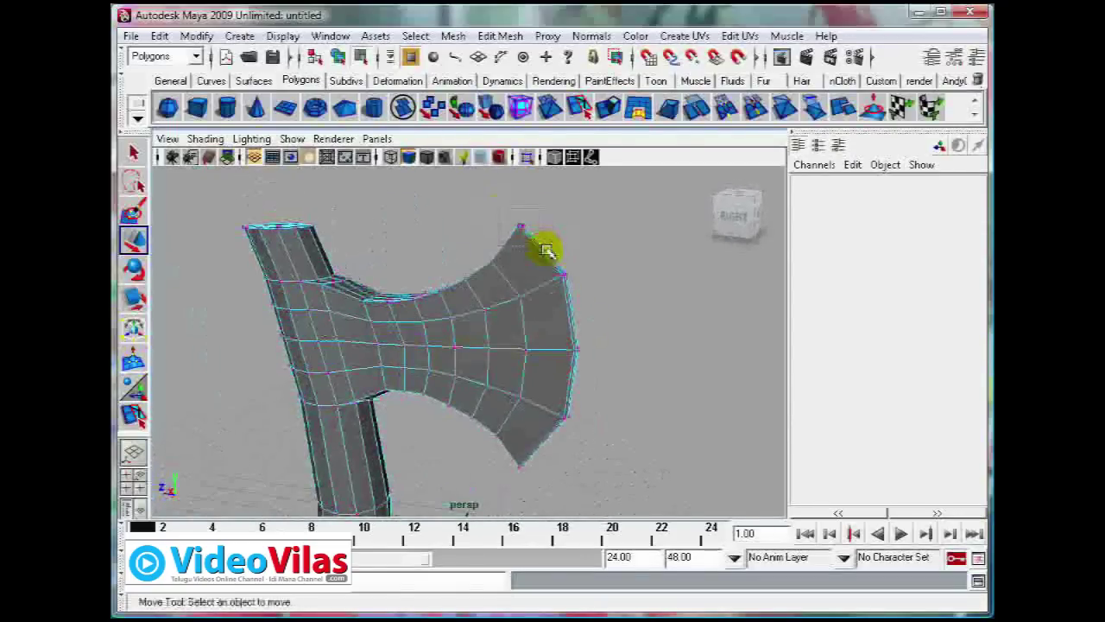
mouse_move(547, 434)
left_mouse_down("shift")
mouse_move(525, 469)
mouse_move(608, 390)
mouse_move(493, 365)
mouse_move(252, 363)
left_mouse_up("shift")
key("r")
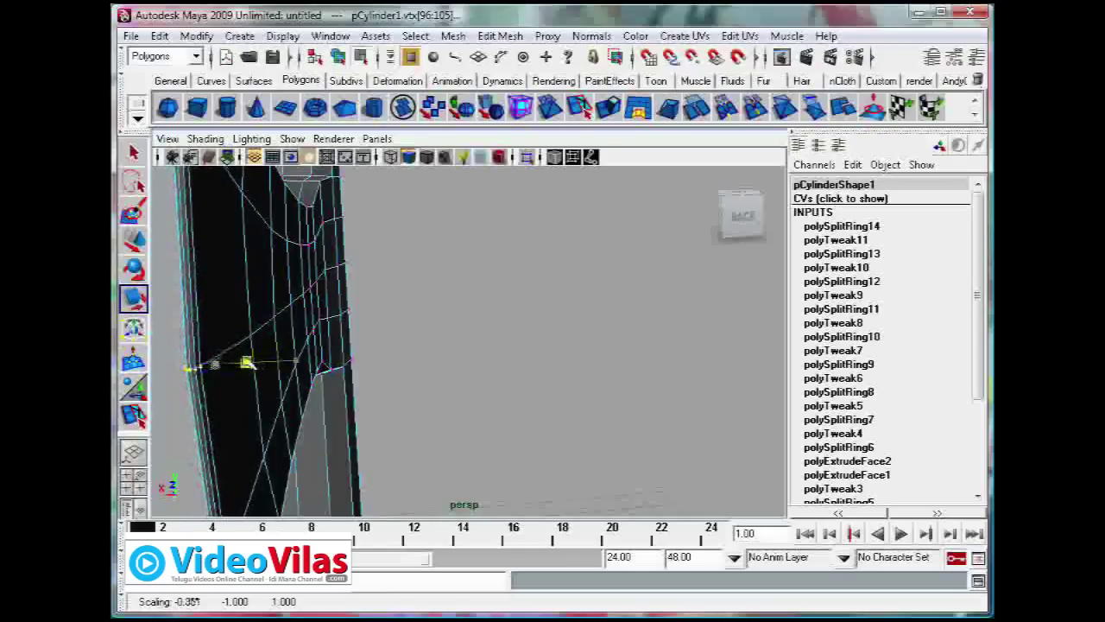
left_click(476, 388)
Return to Object Mode and inspect the tapered blade up close.
right_click_drag(476, 388, 434, 393, "alt")
left_click_drag(432, 389, 523, 328, "alt")
right_click_drag(499, 264, 557, 241)
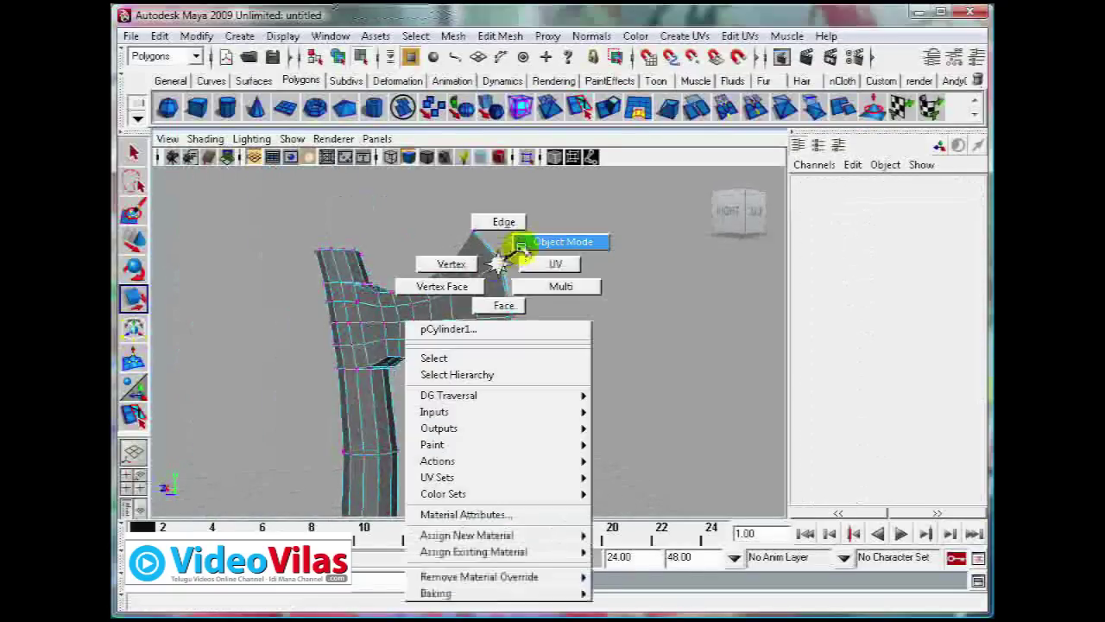
left_click(550, 279)
right_click_drag(550, 279, 577, 299, "alt")
mouse_move(577, 299)
left_mouse_down("alt")
mouse_move(522, 321)
mouse_move(588, 348)
left_mouse_up("alt")
right_click_drag(607, 337, 588, 330, "alt")
left_click_drag(589, 330, 567, 331, "alt")
key("r")
Tumble around the whole axe to a shaded side view and select pCylinder1.
left_click(592, 266)
right_click_drag(568, 240, 526, 230)
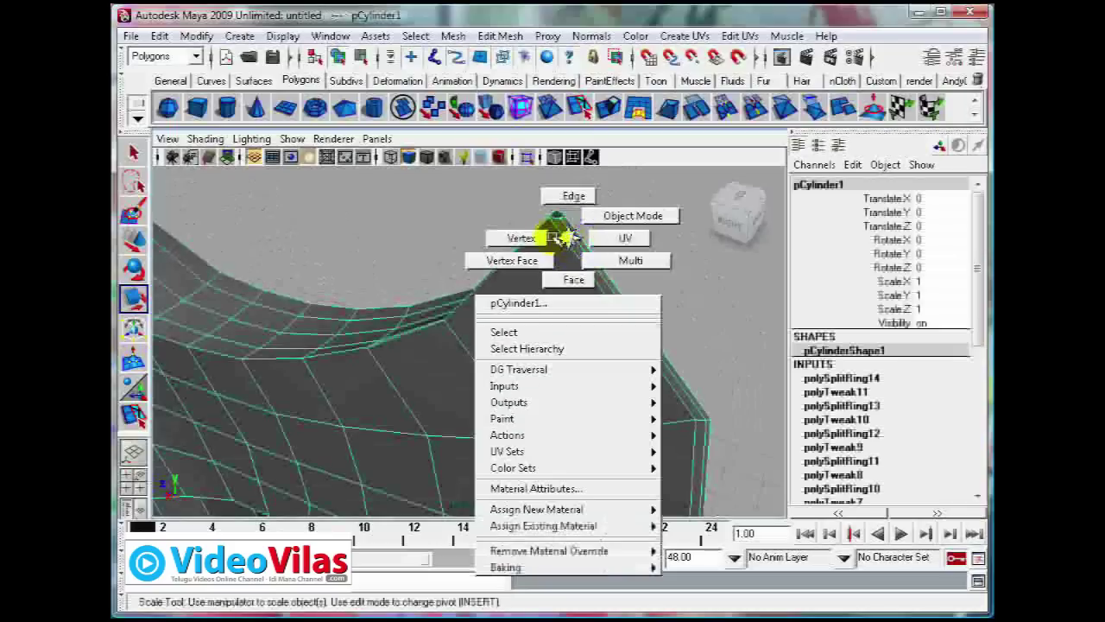
left_click(526, 230)
right_click_drag(593, 328, 522, 357, "alt")
left_click_drag(522, 358, 558, 311, "alt")
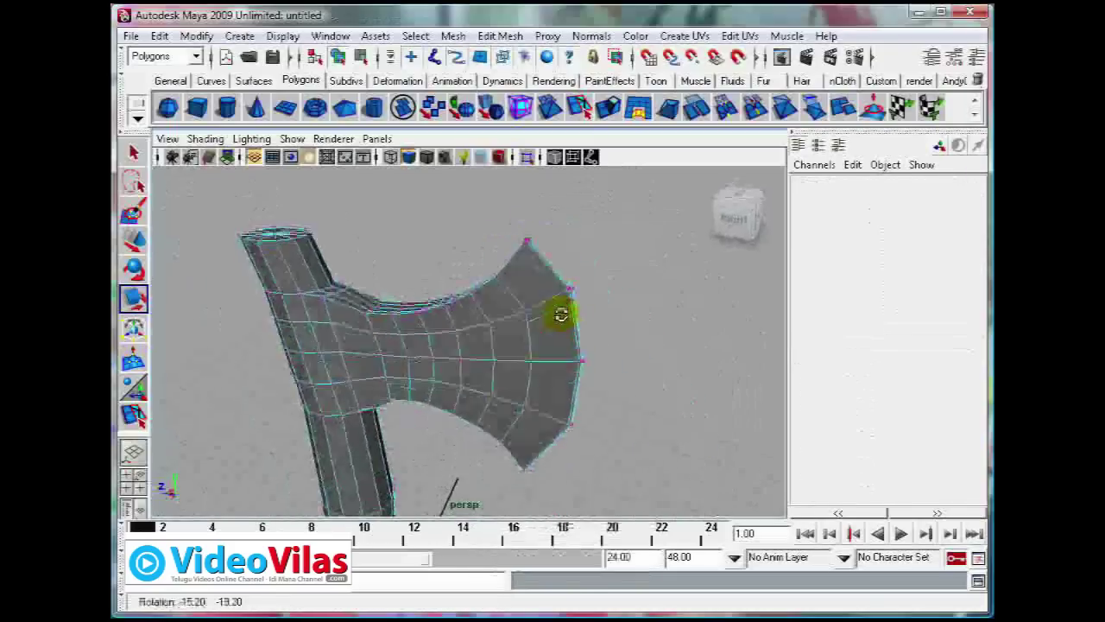
right_click_drag(558, 311, 565, 333, "alt")
mouse_move(565, 333)
left_mouse_down("alt")
mouse_move(472, 302)
mouse_move(415, 328)
mouse_move(354, 322)
mouse_move(335, 298)
left_mouse_up("alt")
left_click(409, 313)
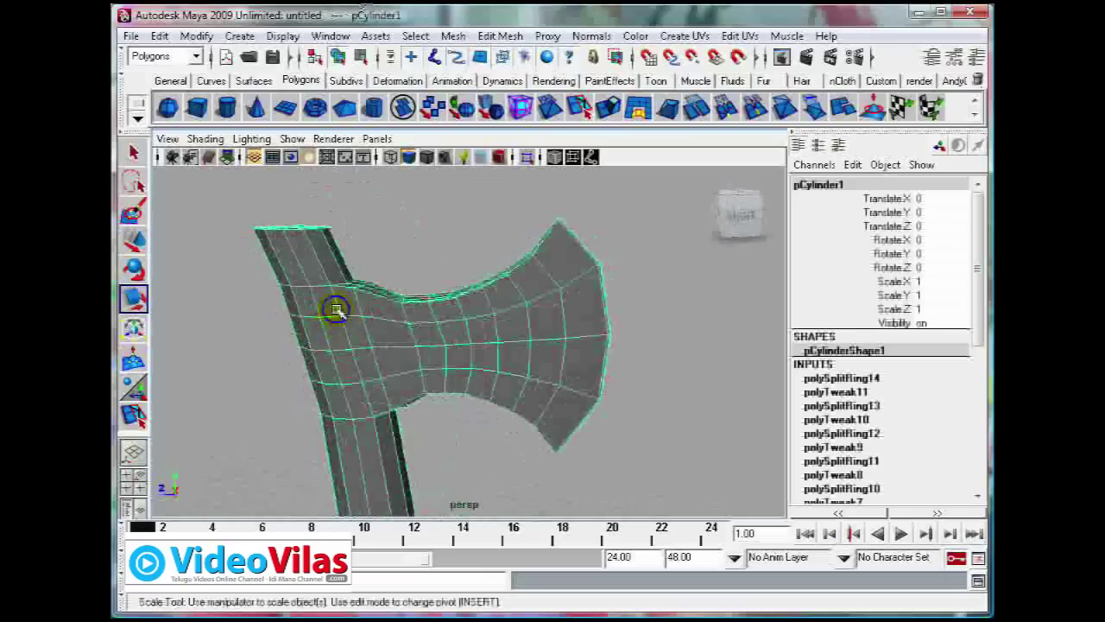
Marquee-select pCylinder1's faces at the blade-handle junction, then view the axe's other side.
right_click_drag(335, 298, 336, 340)
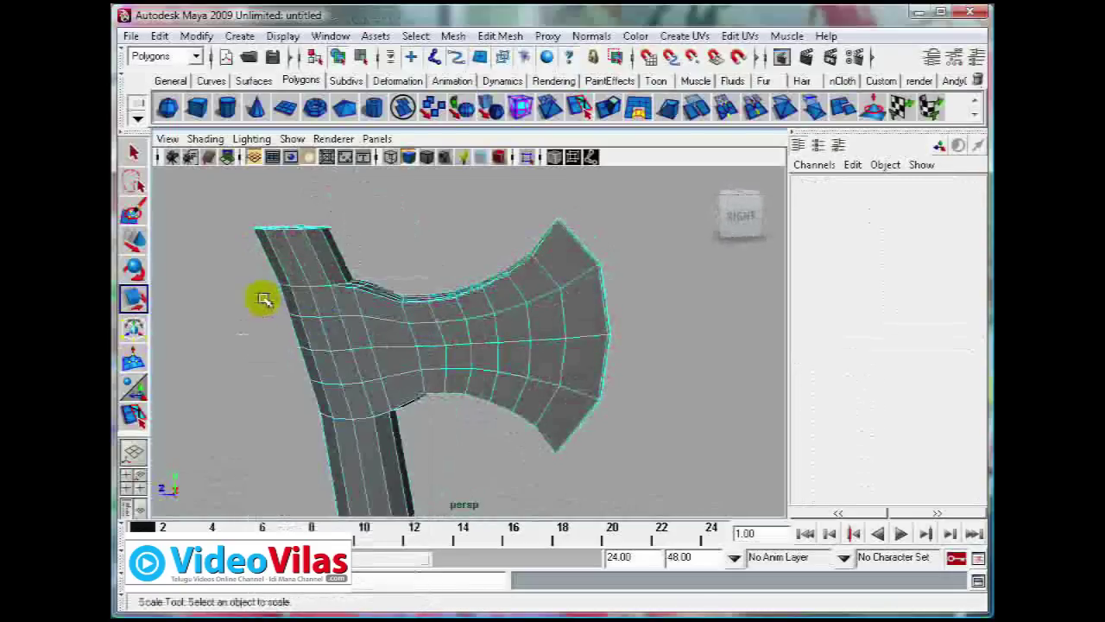
mouse_move(258, 296)
left_mouse_down()
mouse_move(364, 416)
mouse_move(320, 415)
mouse_move(371, 413)
left_mouse_up()
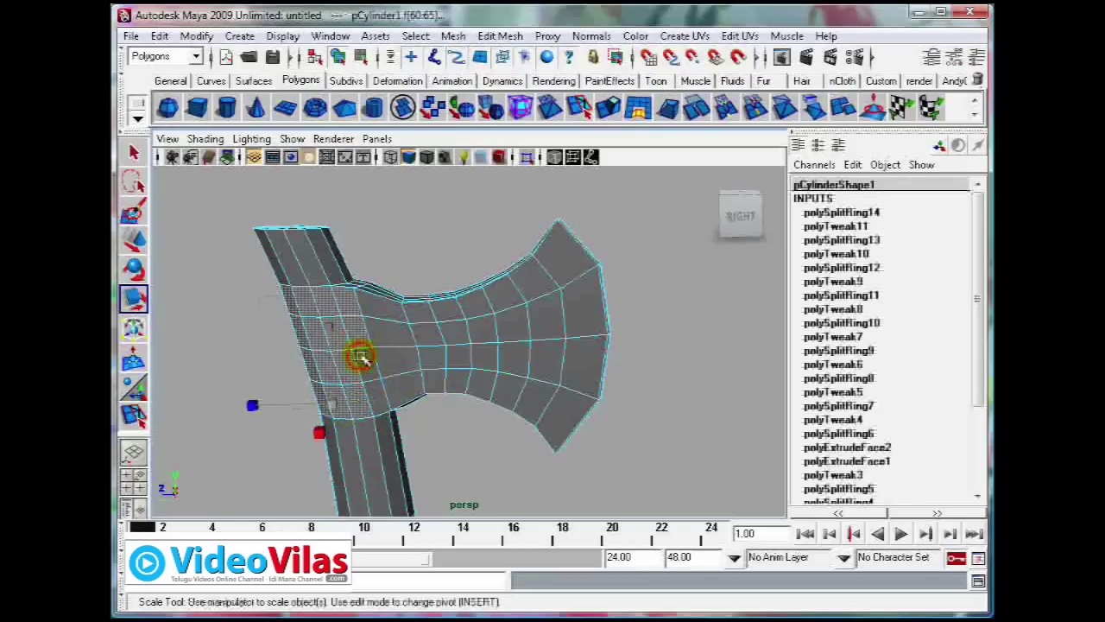
left_click(351, 369, "shift")
left_click_drag(351, 369, 592, 370, "alt")
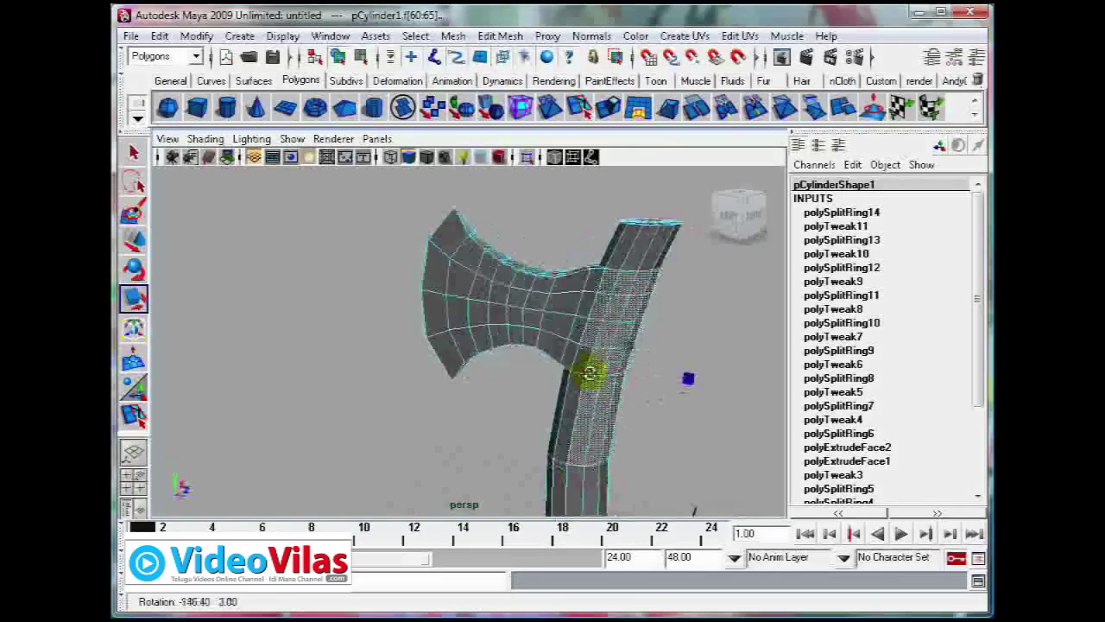